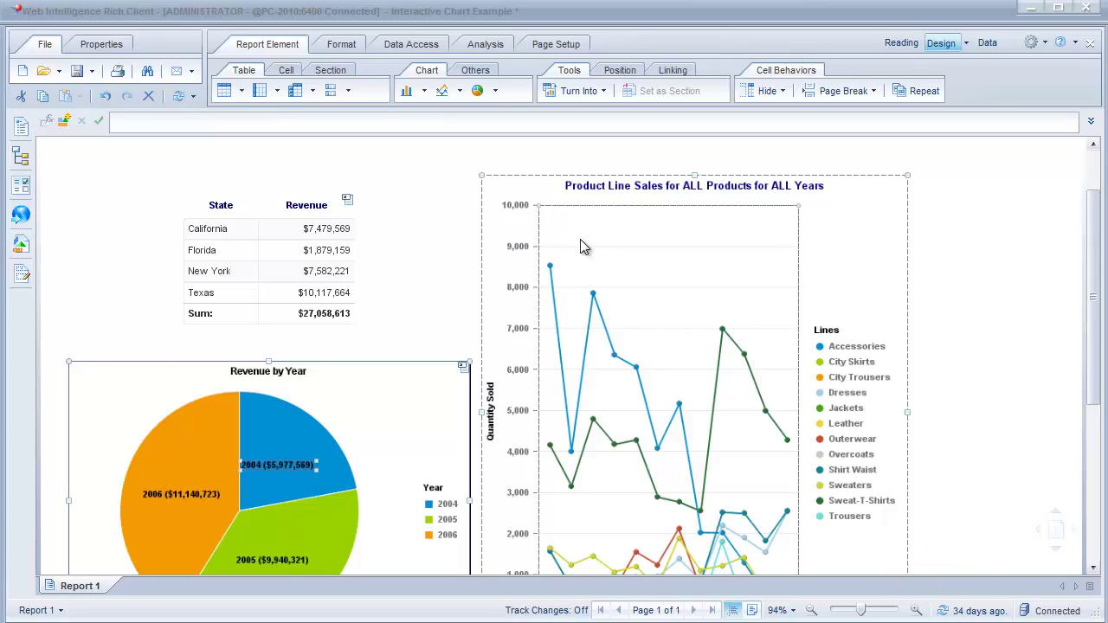
Step: Filter the example report by California and the 2006 pie slice to preview the interactive charts
left_click(195, 232)
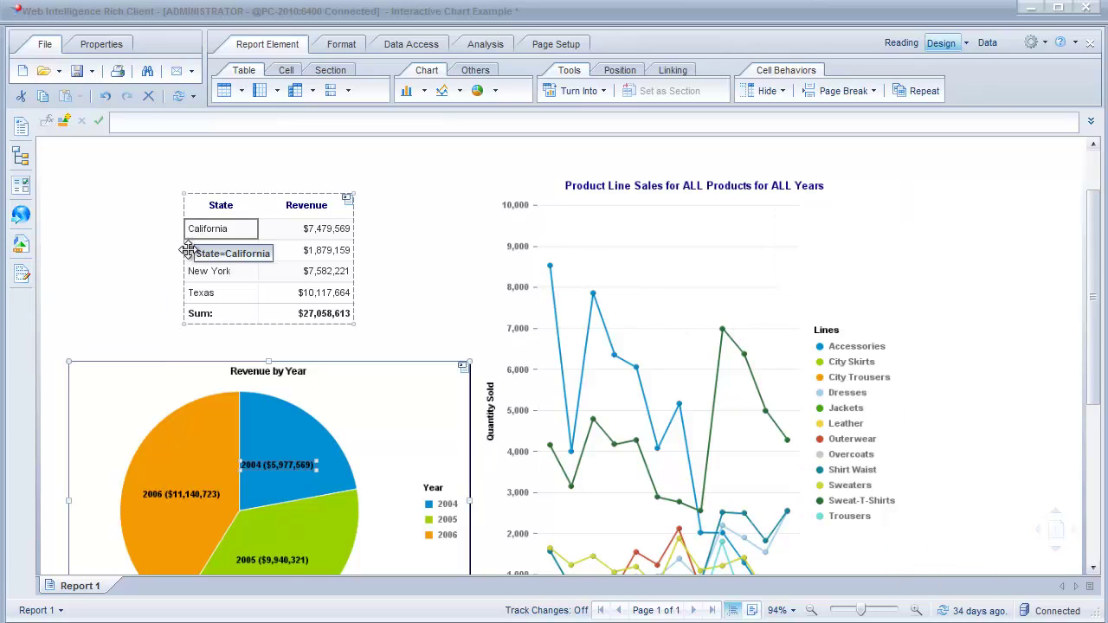
left_click(145, 420)
left_click(730, 319)
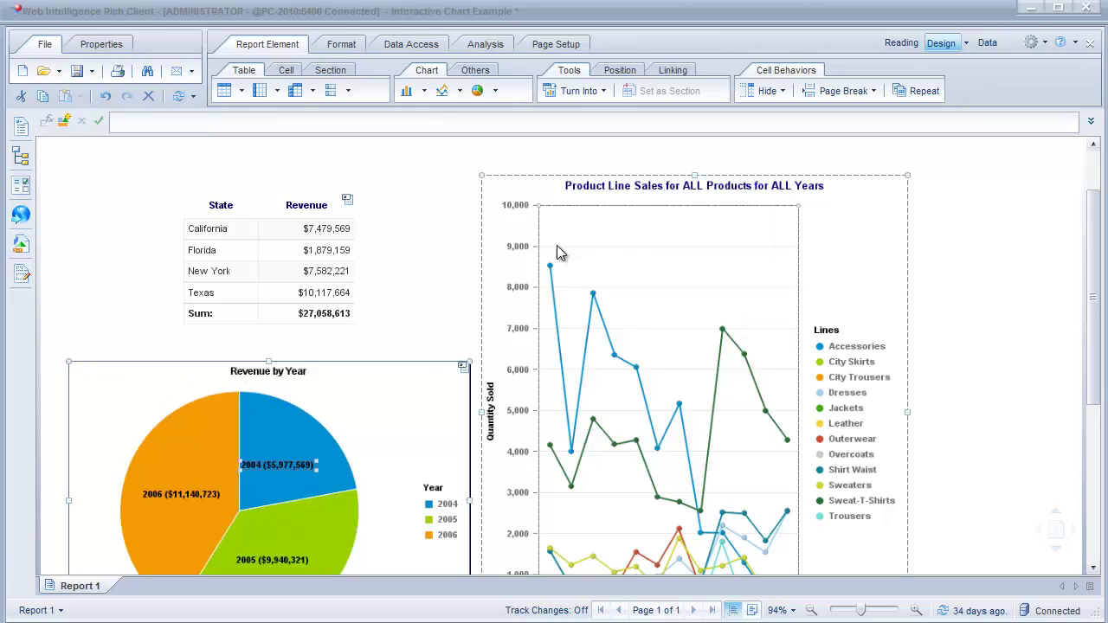
left_click(276, 441)
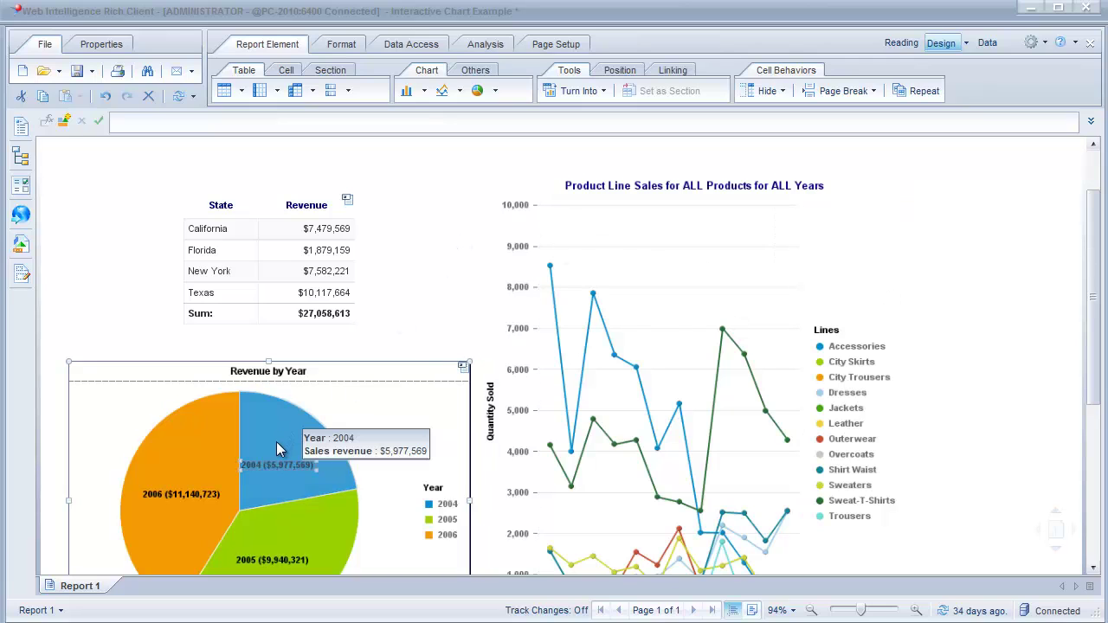
left_click(159, 497)
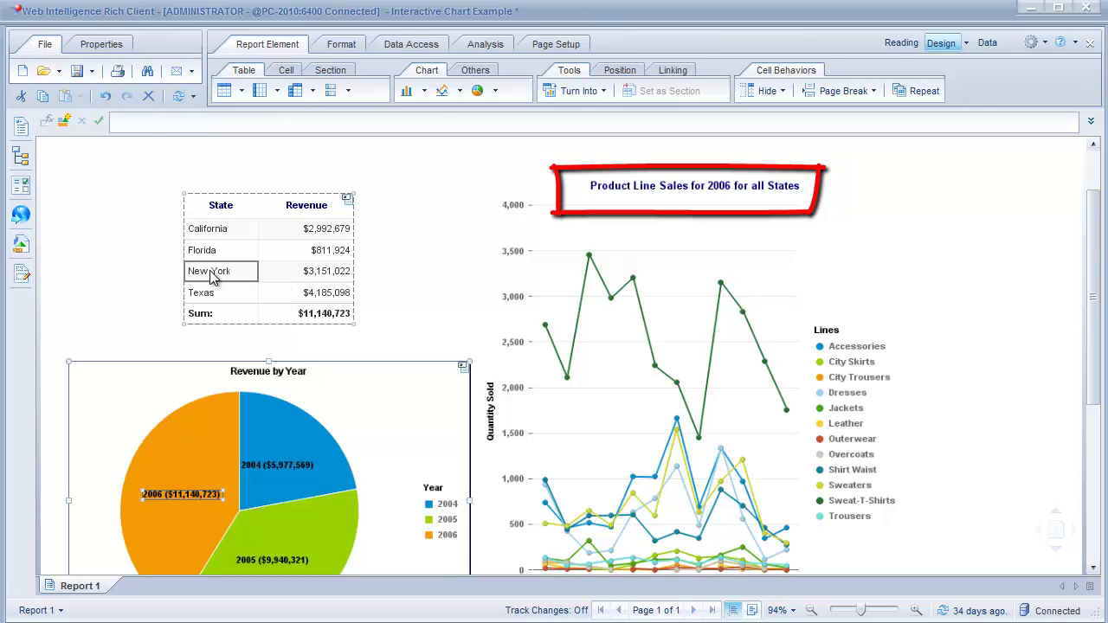
Step: Filter the line chart by New York, California, Florida, Texas, then 2005, watching its dynamic title
left_click(211, 276)
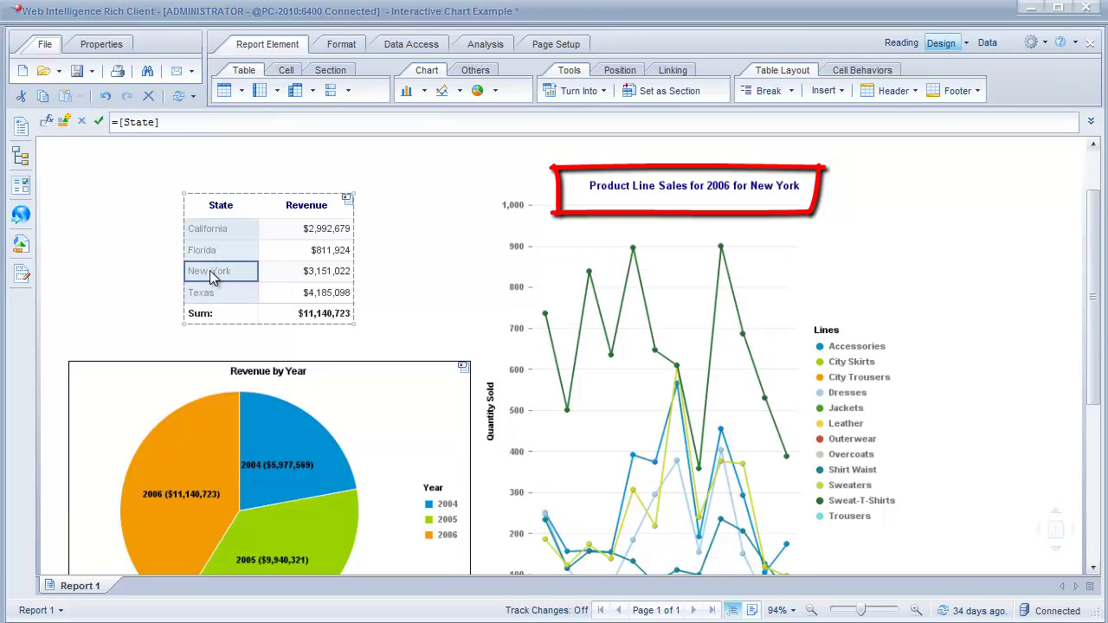
left_click(632, 260)
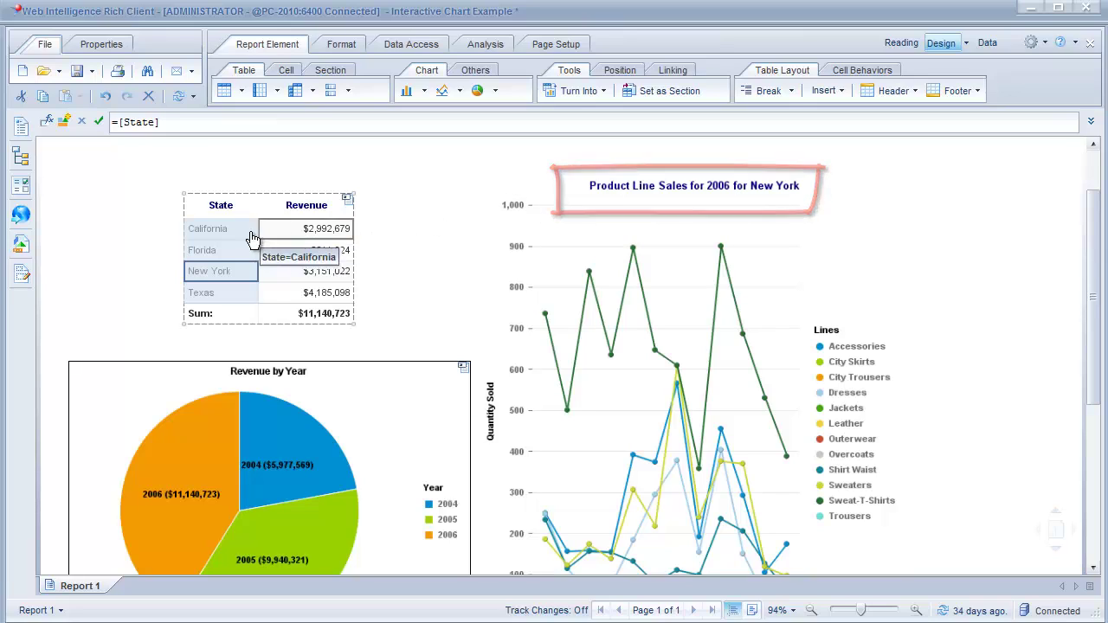
left_click(223, 230)
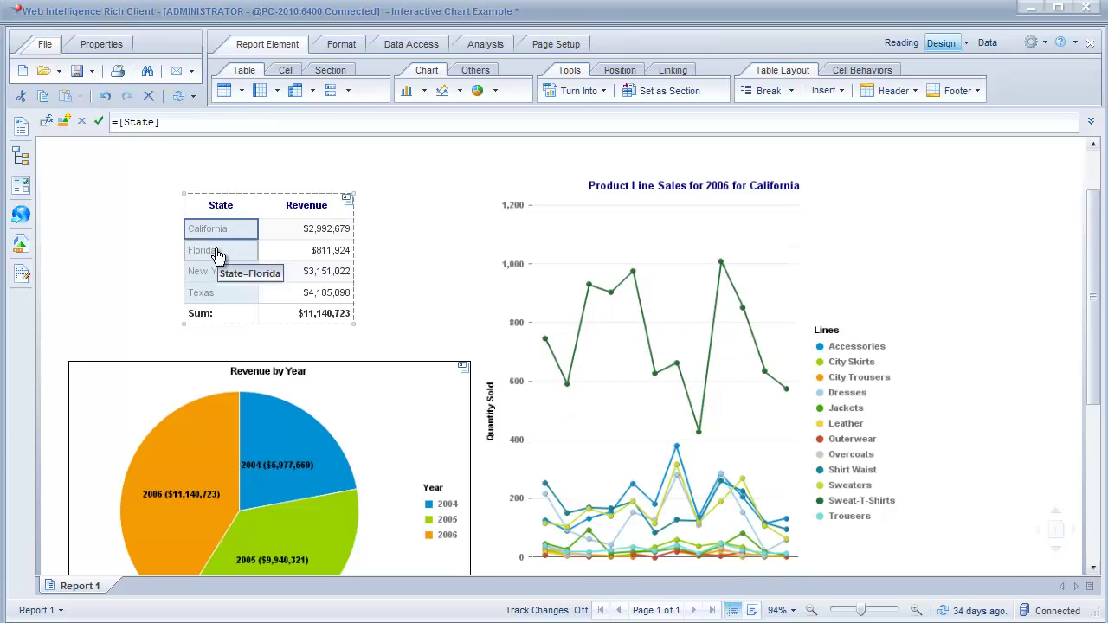
left_click(216, 249)
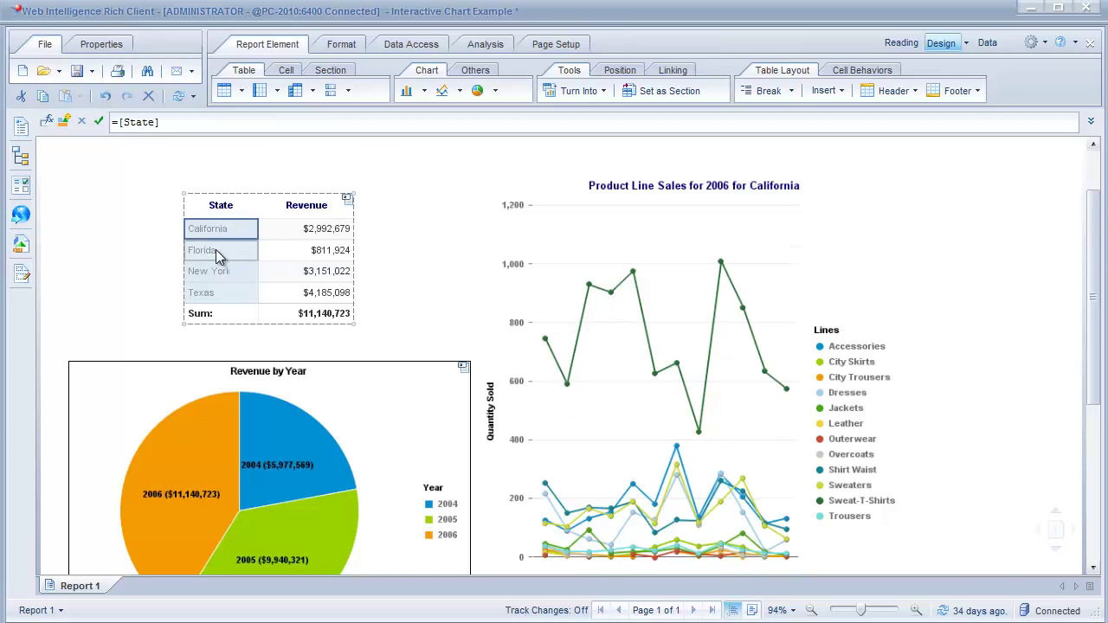
left_click(213, 296)
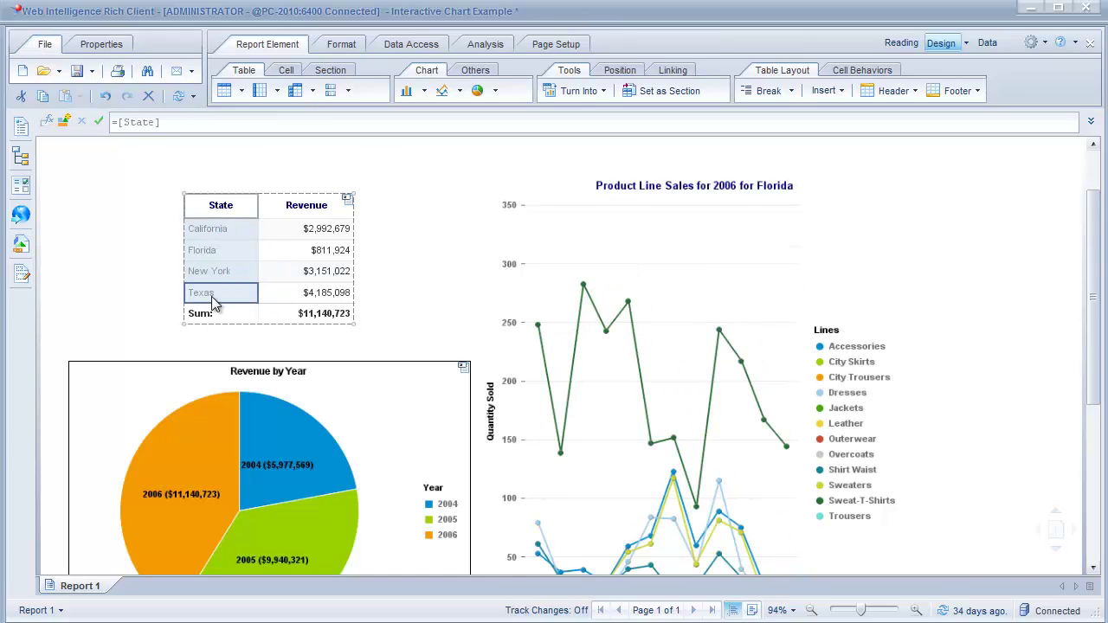
left_click(265, 562)
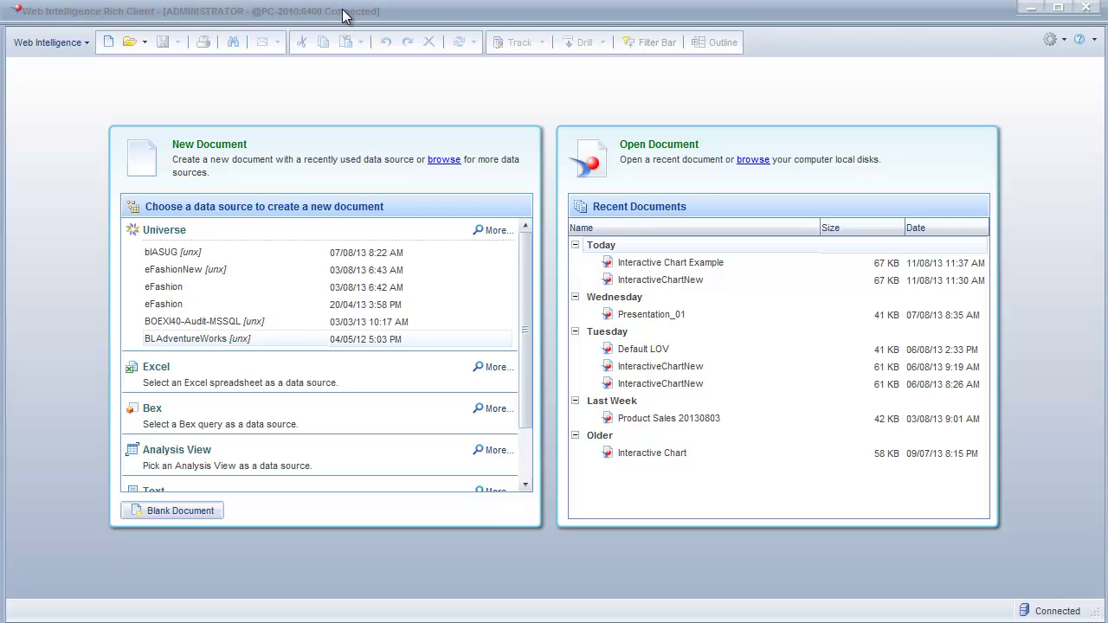
Step: Start a new document on the eFashion universe and move the query panel up and right
left_click_drag(172, 296, 169, 297)
double_click(169, 297)
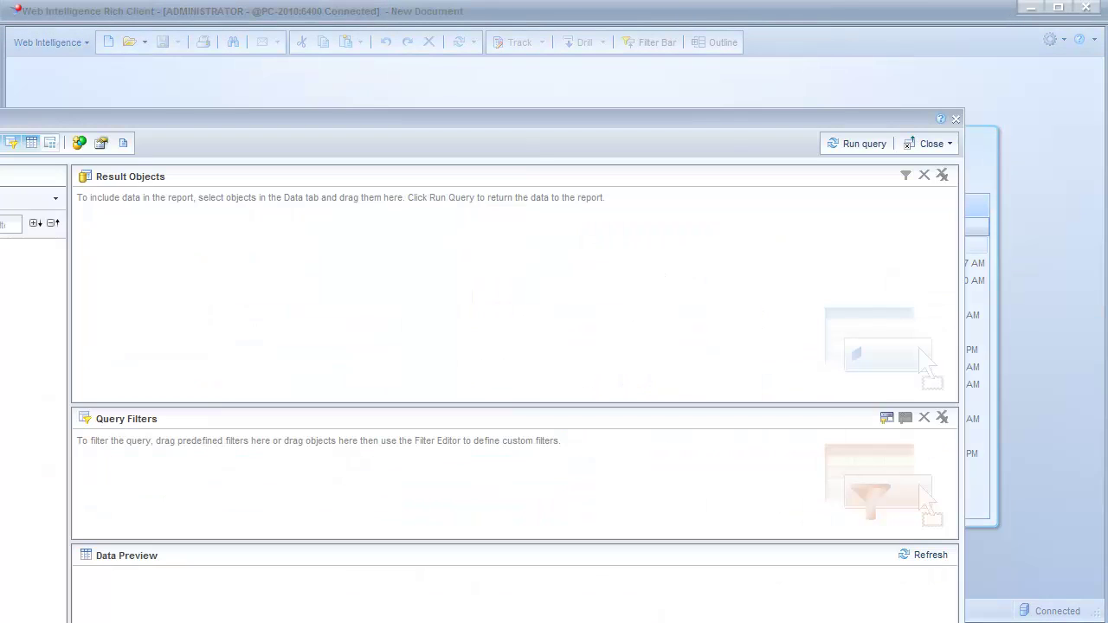
left_click_drag(477, 118, 605, 48)
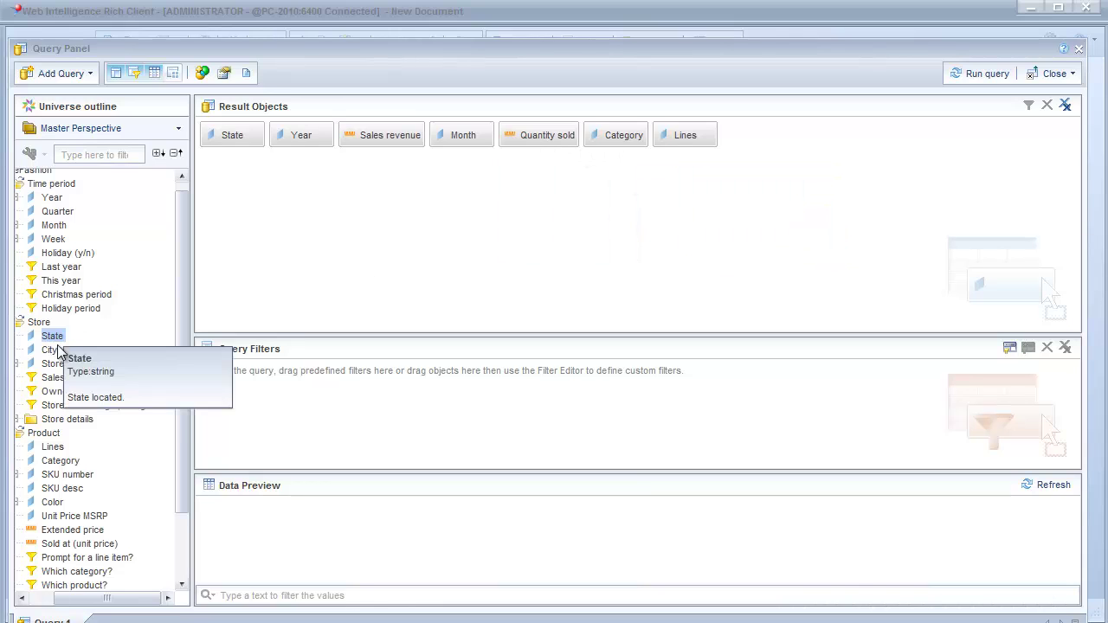
Step: Add a State filter from a value list for California, Florida, New York and Texas, then run the query
left_click_drag(57, 346, 280, 394)
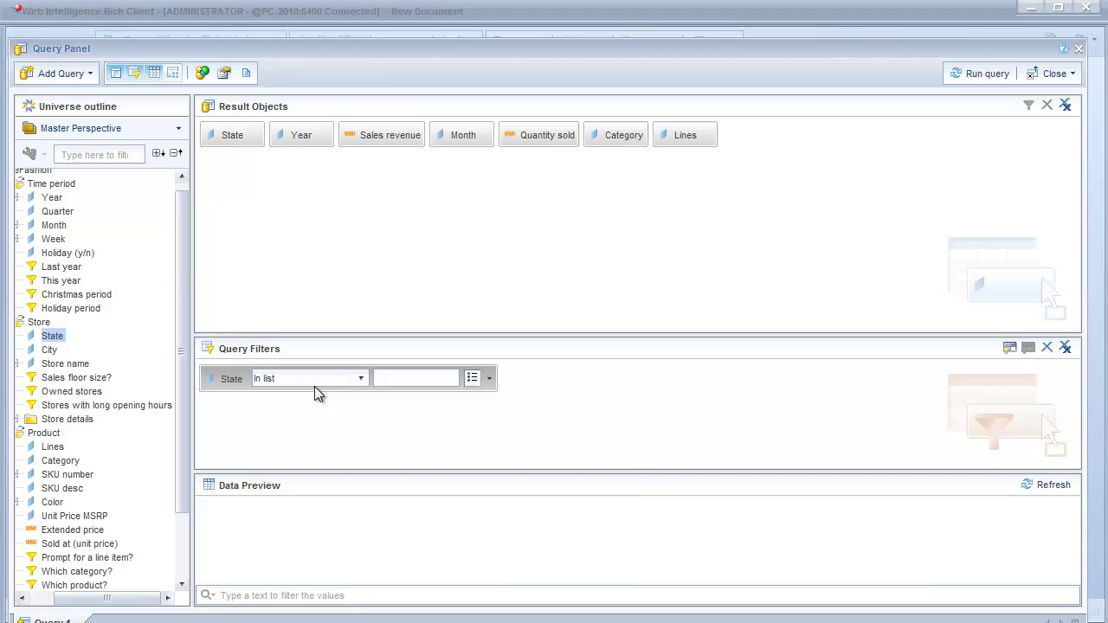
left_click(489, 381)
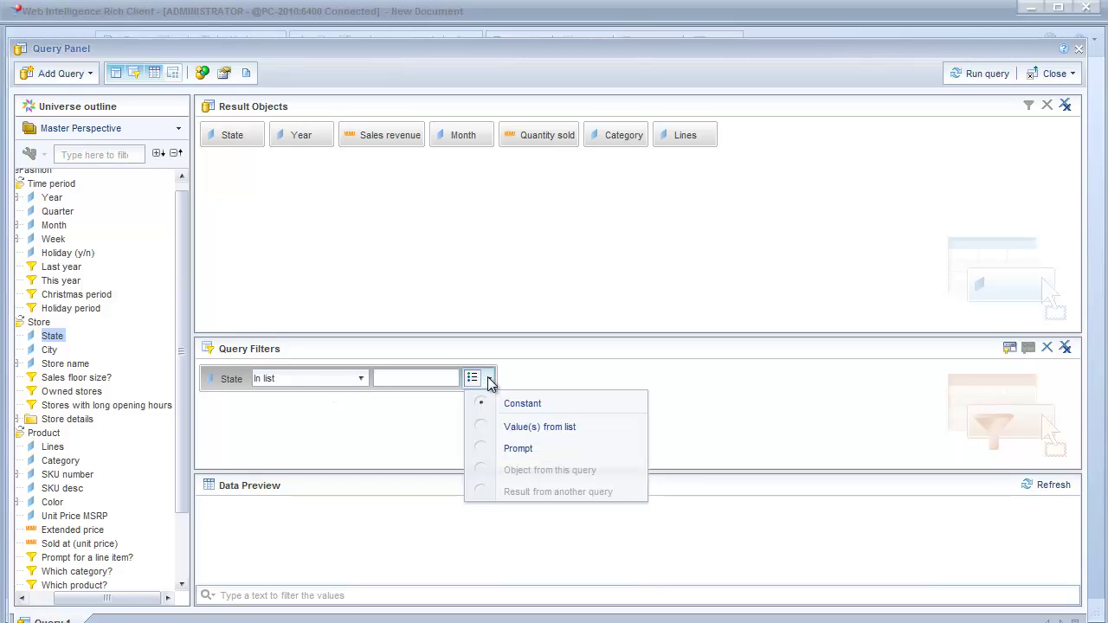
left_click(533, 427)
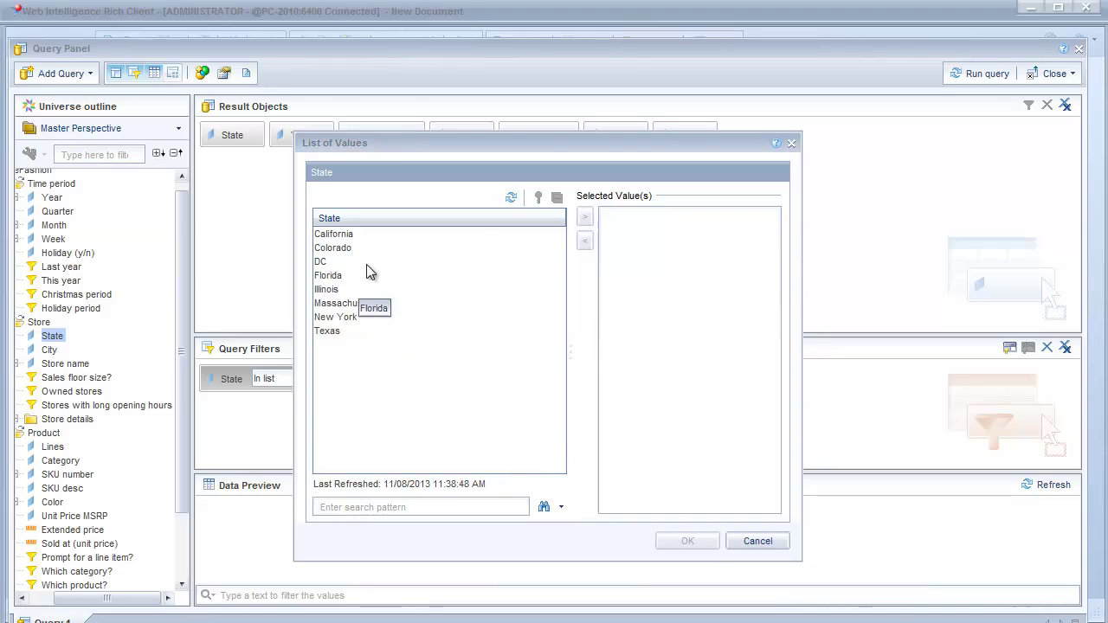
left_click(338, 234)
left_click(584, 218)
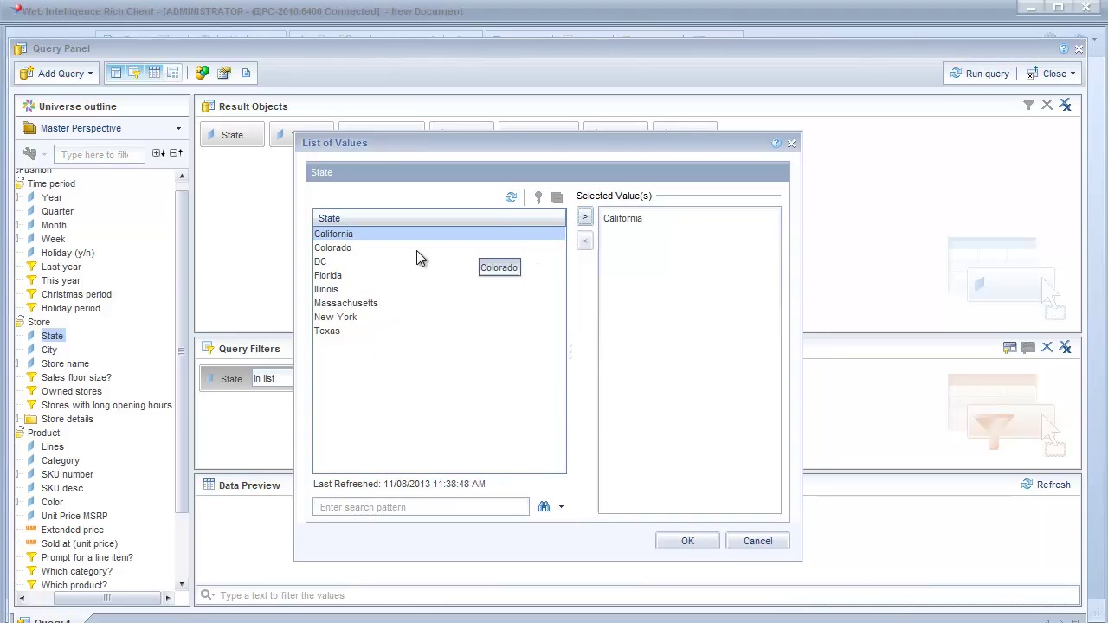
left_click(355, 275)
left_click(585, 217)
left_click(346, 317)
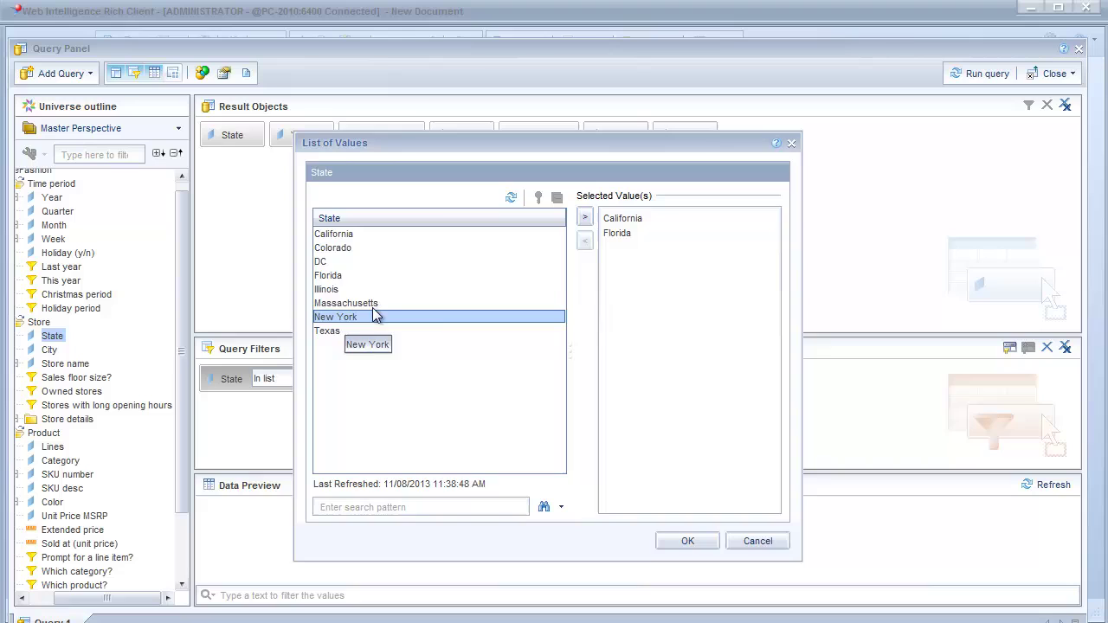
left_click(584, 217)
left_click(348, 331)
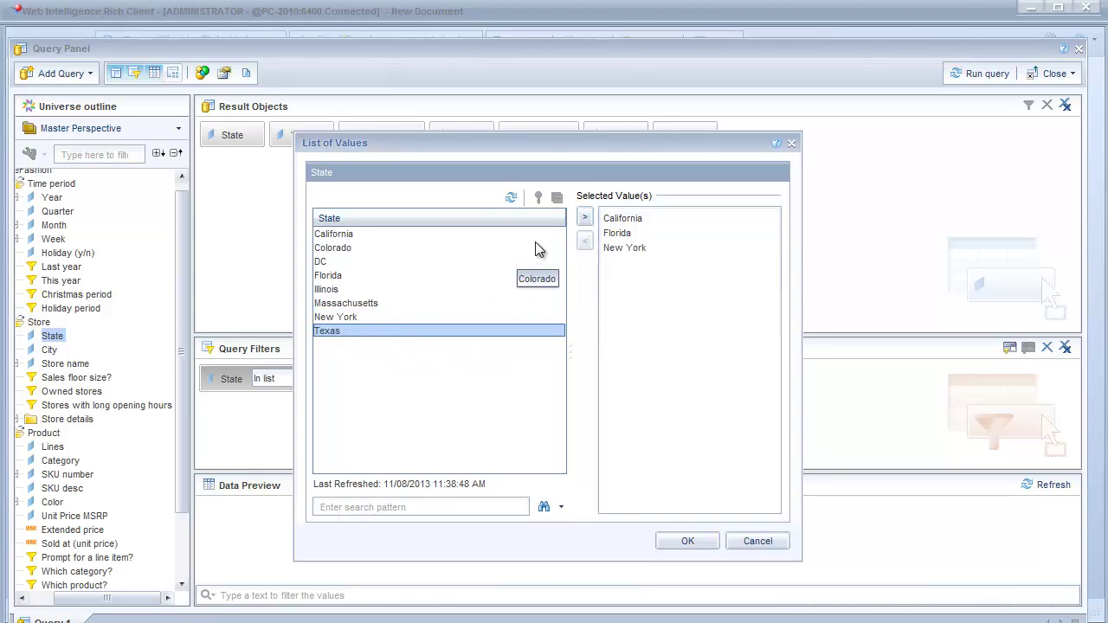
left_click(584, 217)
left_click(678, 540)
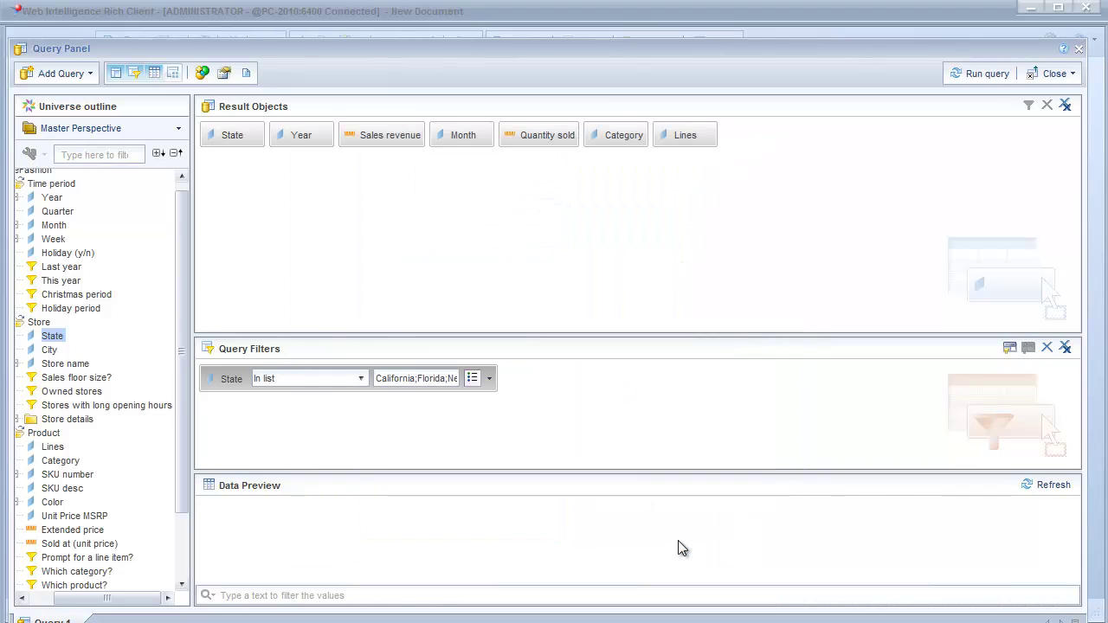
left_click(973, 73)
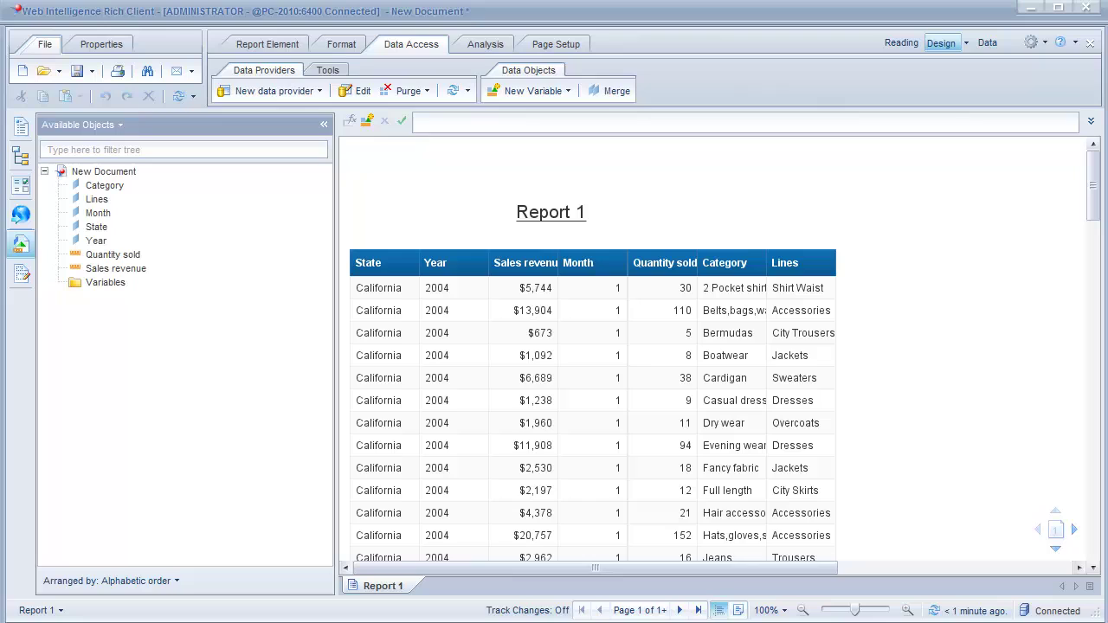
Step: Delete the data table and change the title formula from =ReportName() to =DocumentName()
left_click(808, 250)
key("Delete")
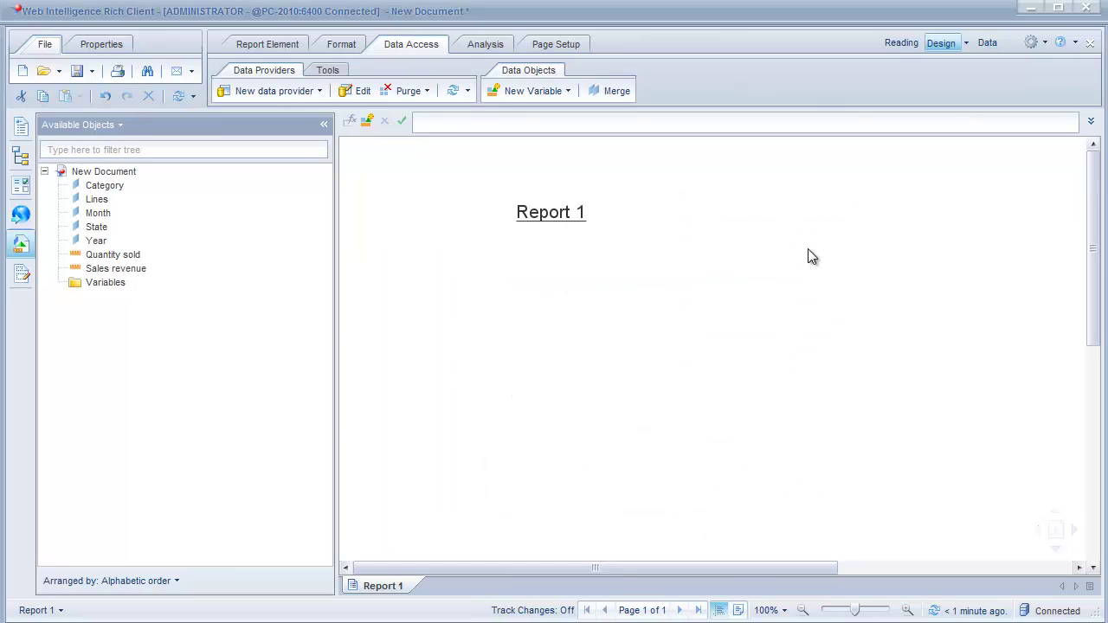
left_click(526, 216)
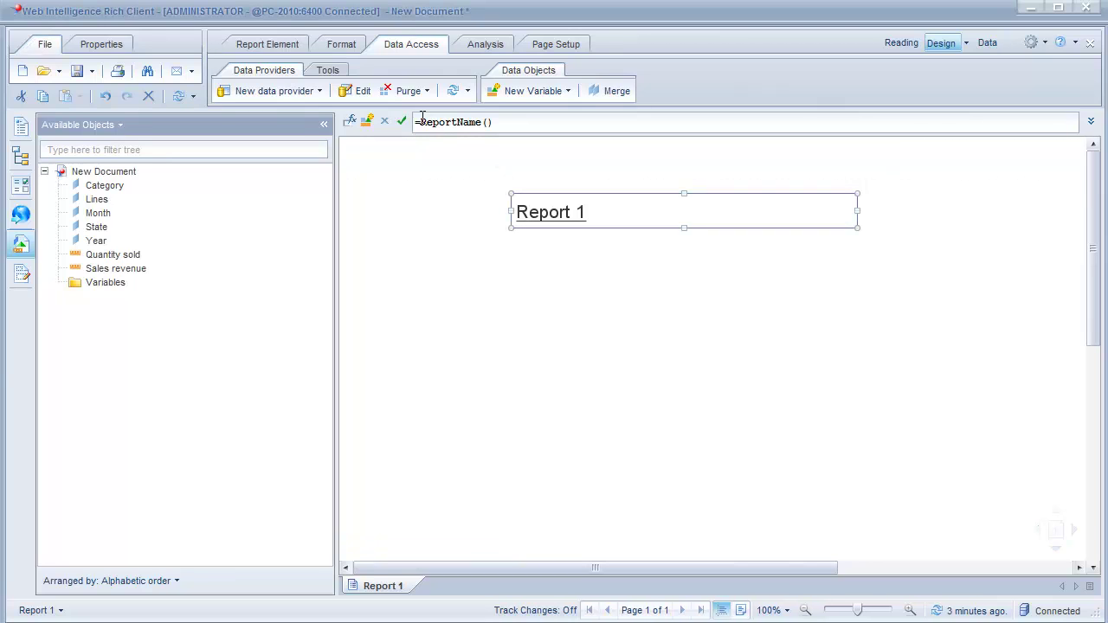
left_click_drag(421, 121, 457, 122)
type("Document")
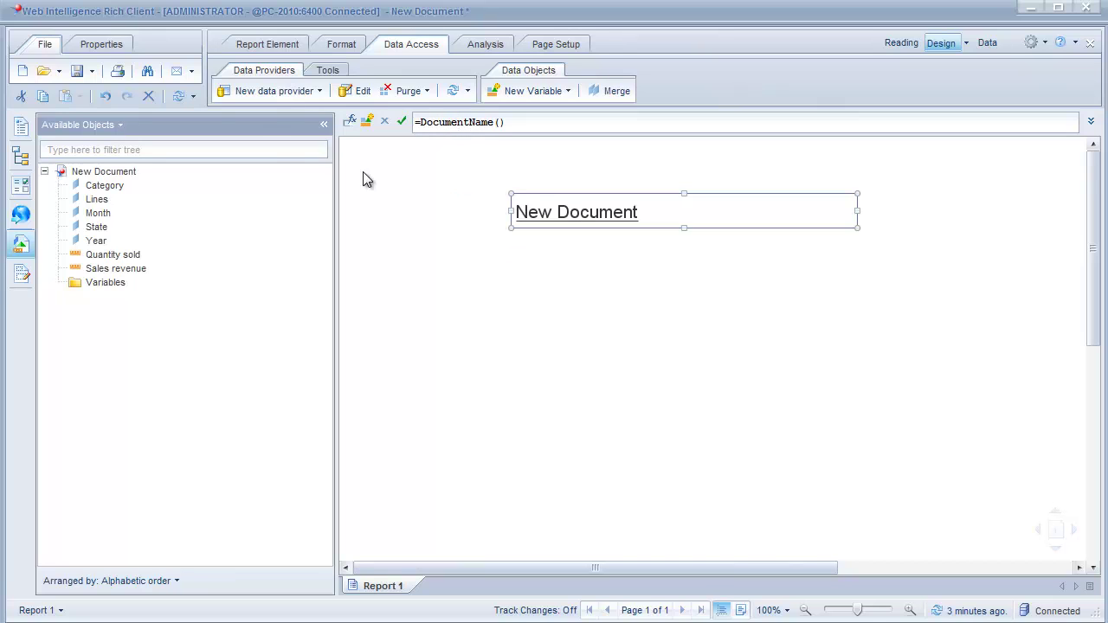
Step: Save the document as 'Dynamic Chart Example'
left_click(84, 77)
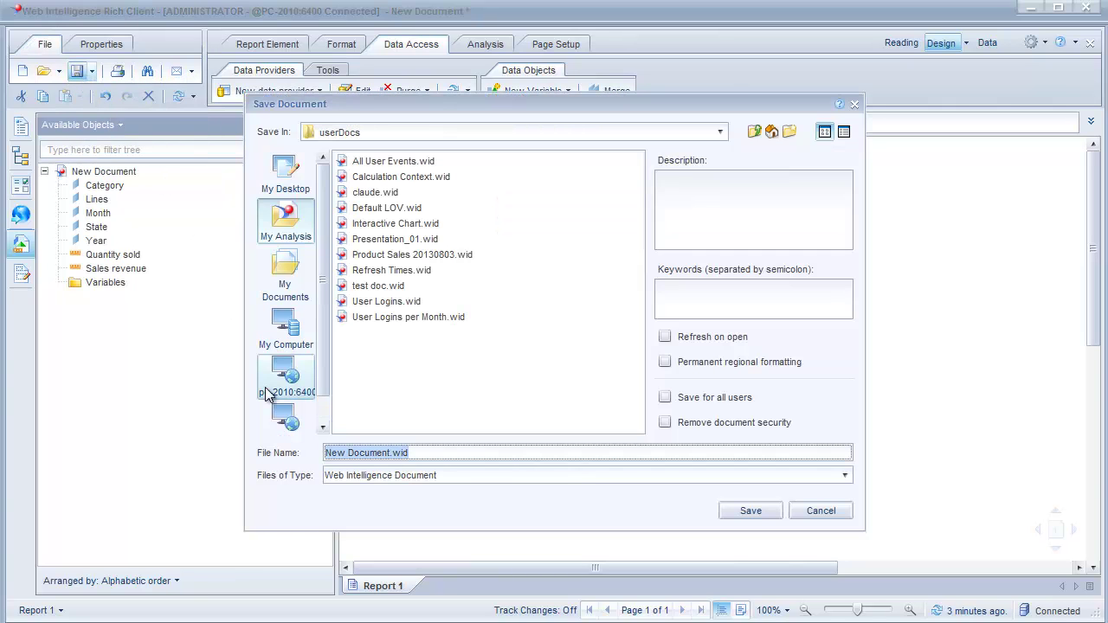
type("D")
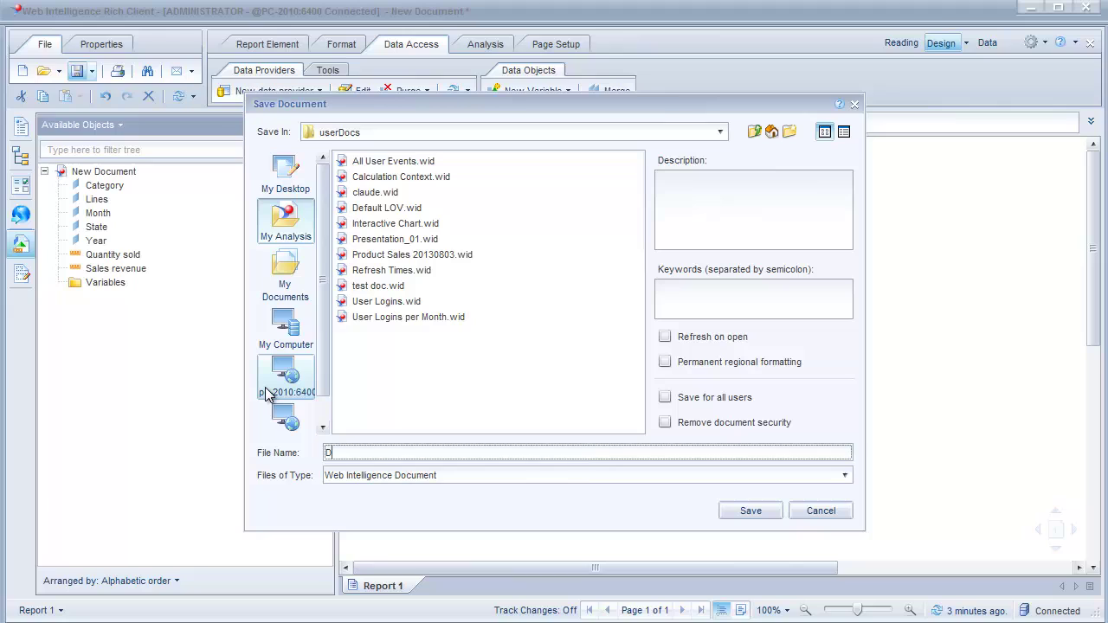
type("ynamic Chart Example")
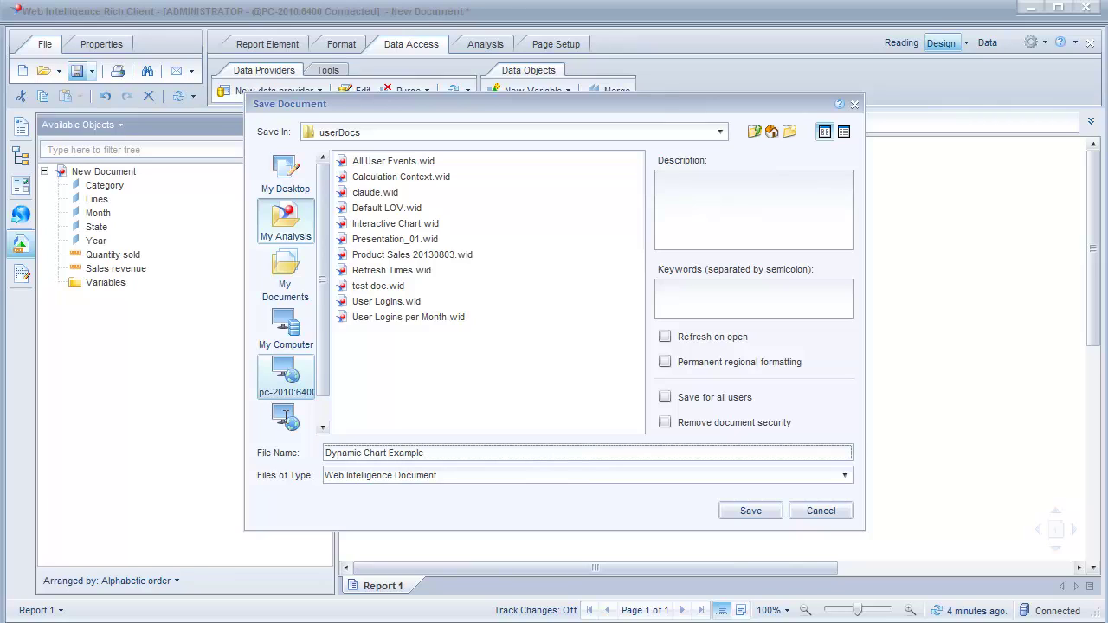
left_click(741, 510)
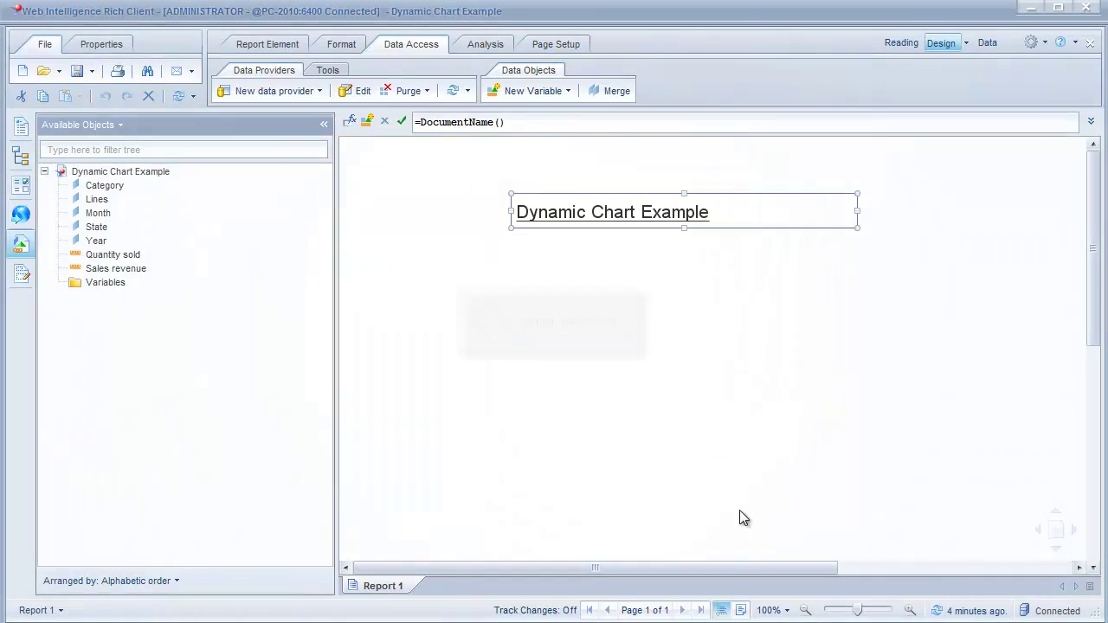
Step: Insert a vertical table with State and Sales revenue columns below the title
left_click(681, 429)
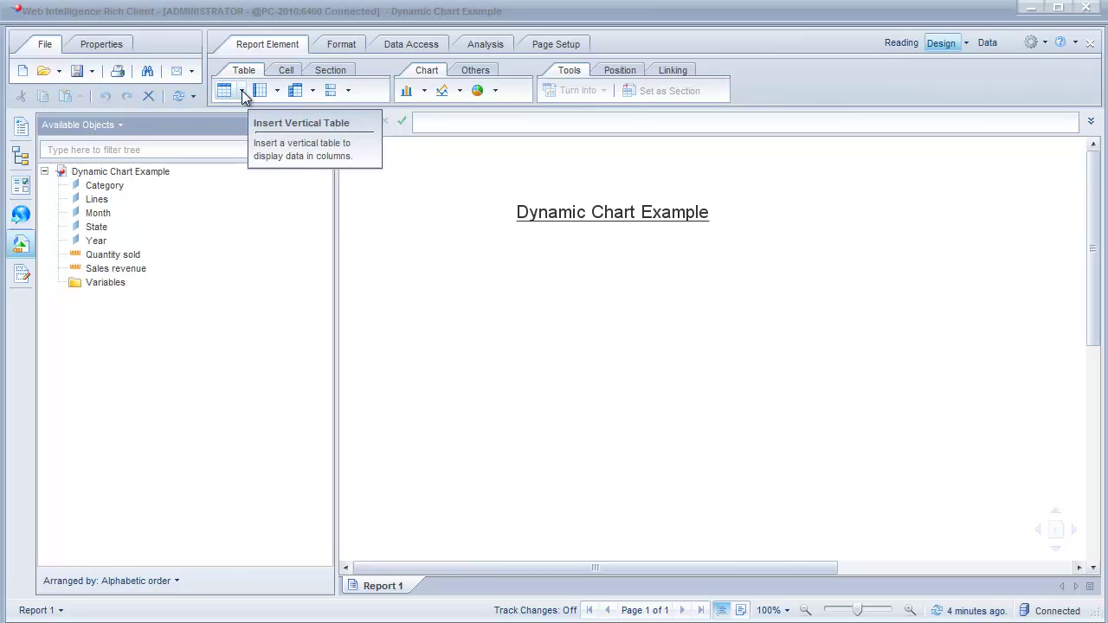
left_click(226, 90)
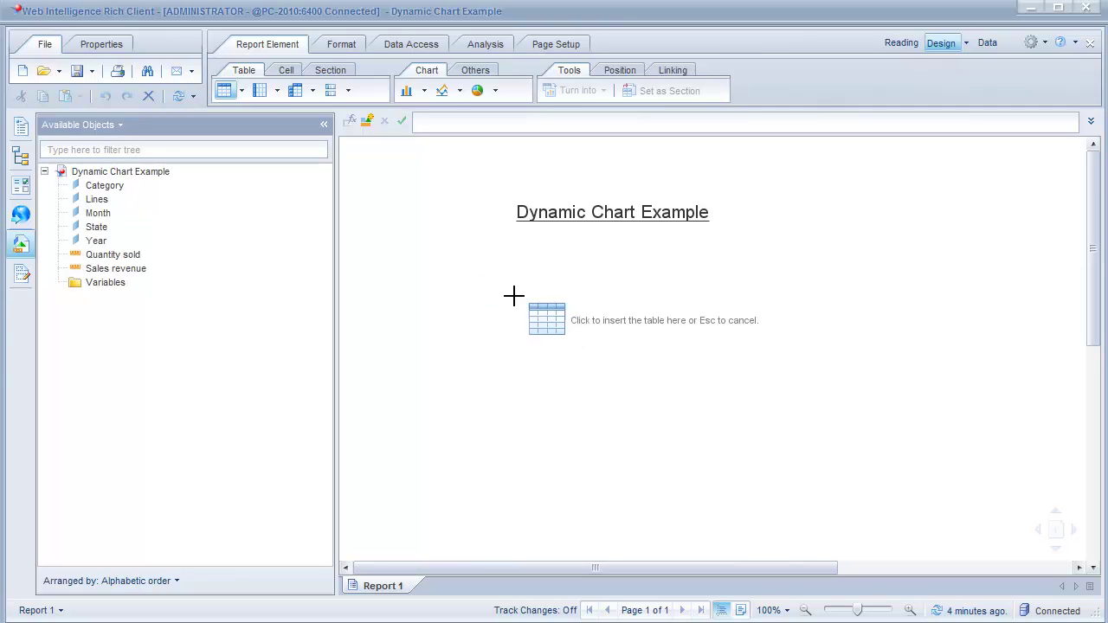
left_click(472, 288)
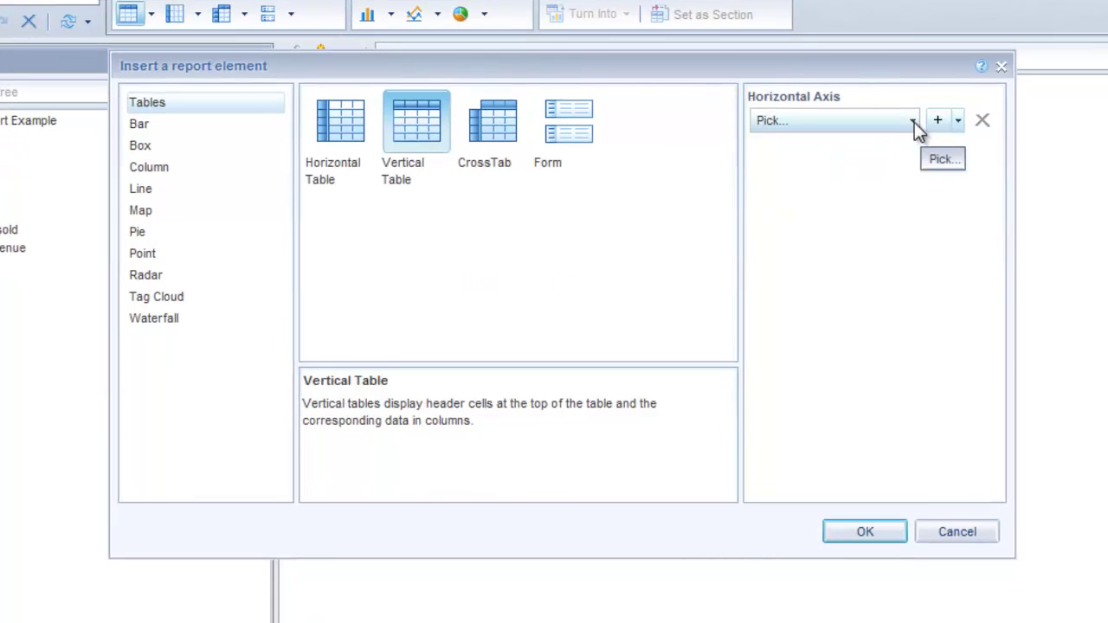
left_click(913, 121)
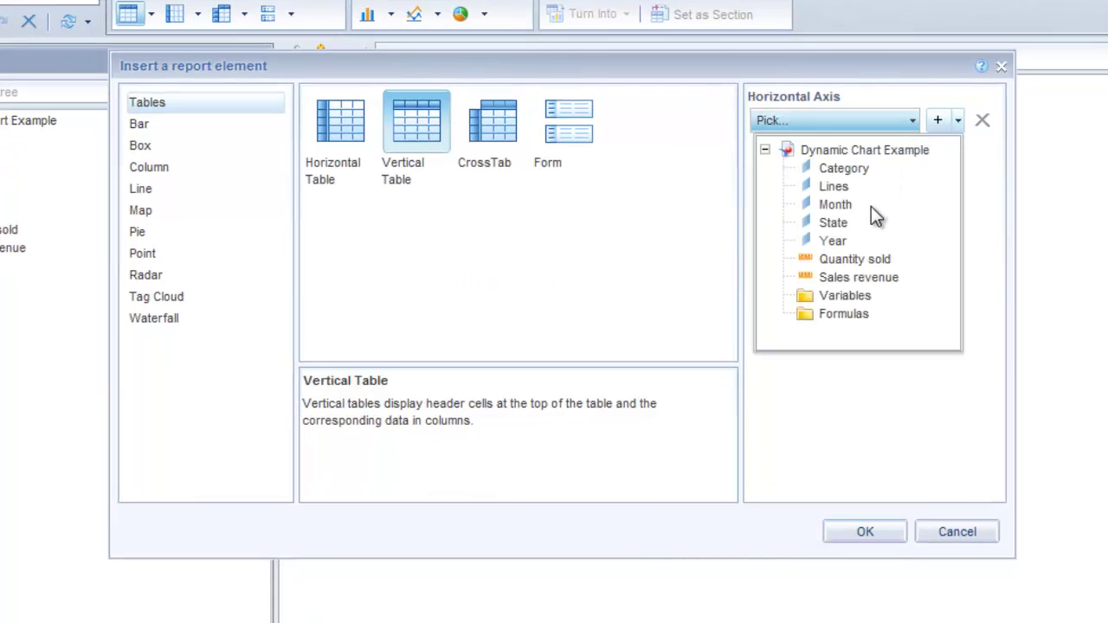
left_click(831, 222)
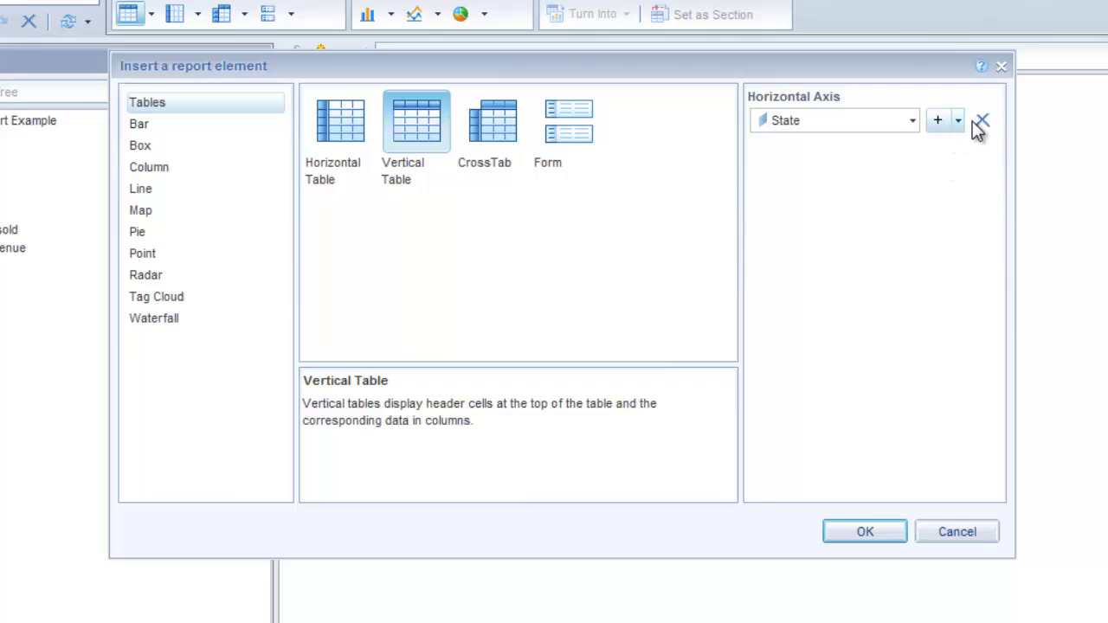
left_click(937, 122)
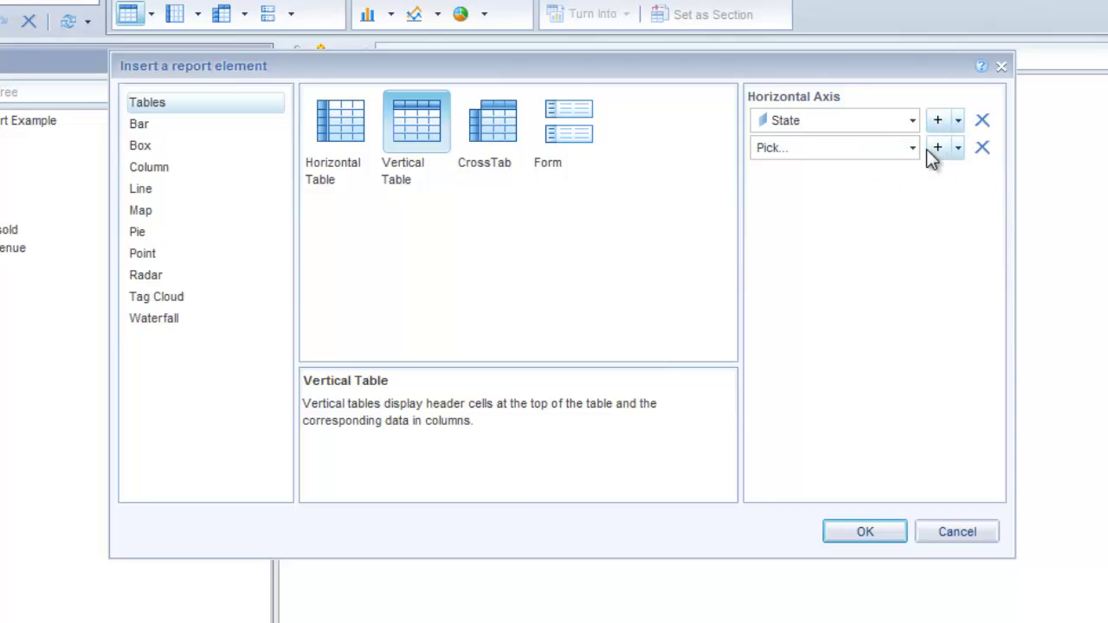
left_click(913, 148)
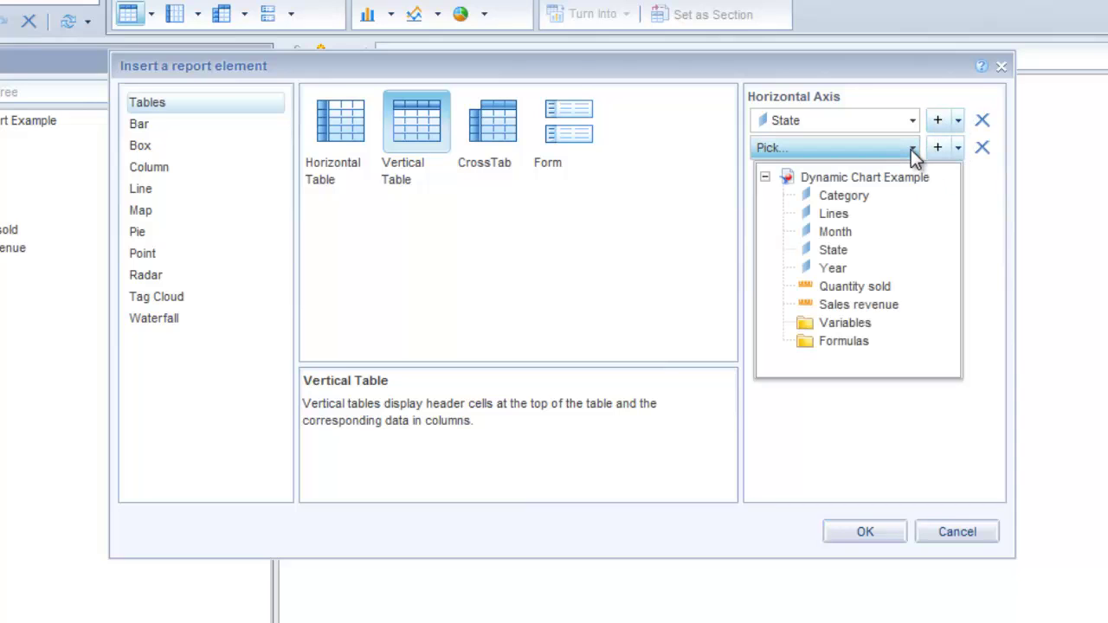
left_click(831, 305)
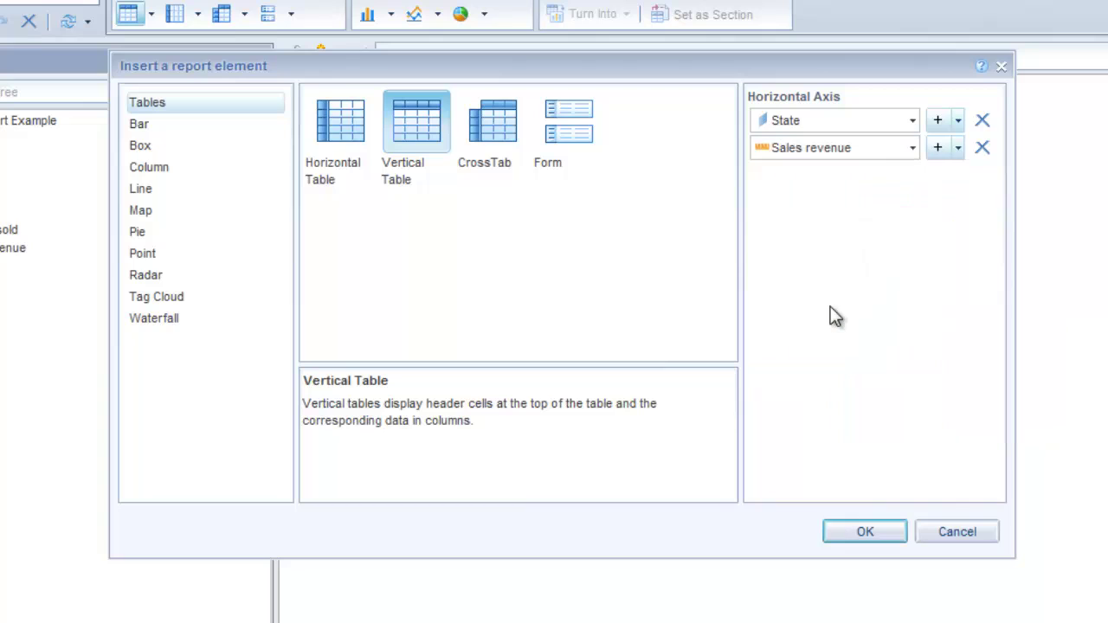
left_click(852, 532)
left_click(630, 353)
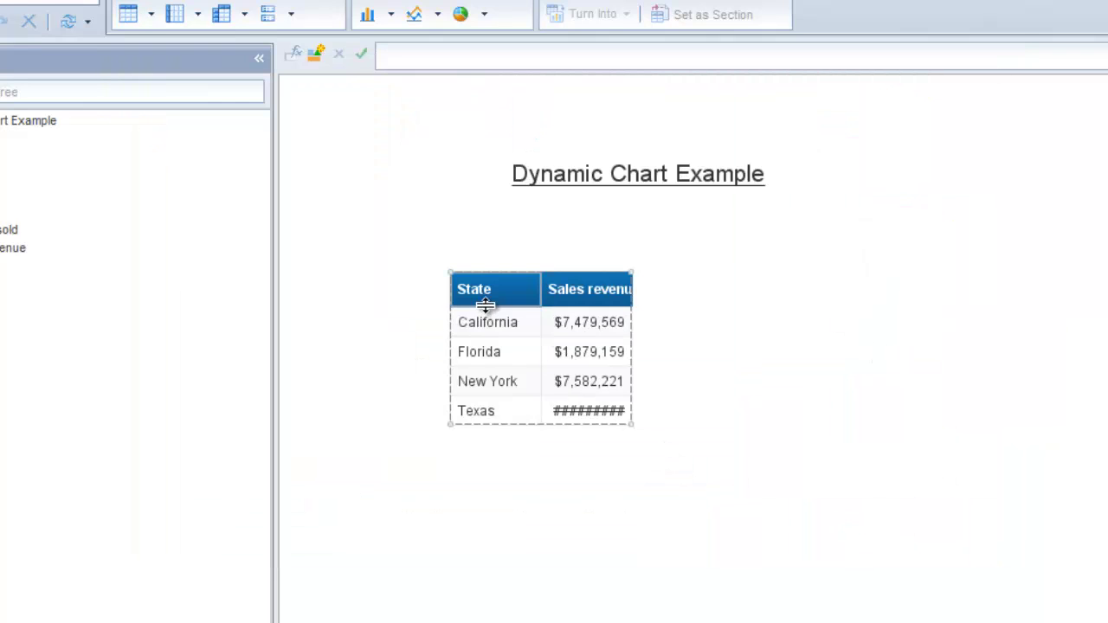
Step: Autofit the Sales revenue column and add a Sum total beneath it
left_click(630, 289)
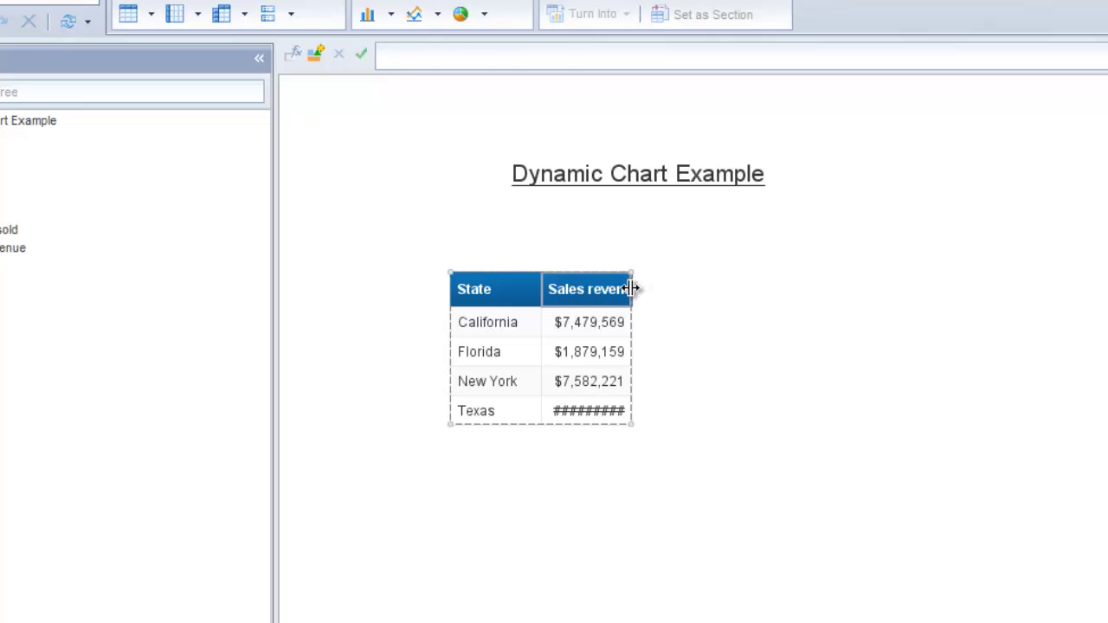
double_click(633, 288)
left_click(603, 413)
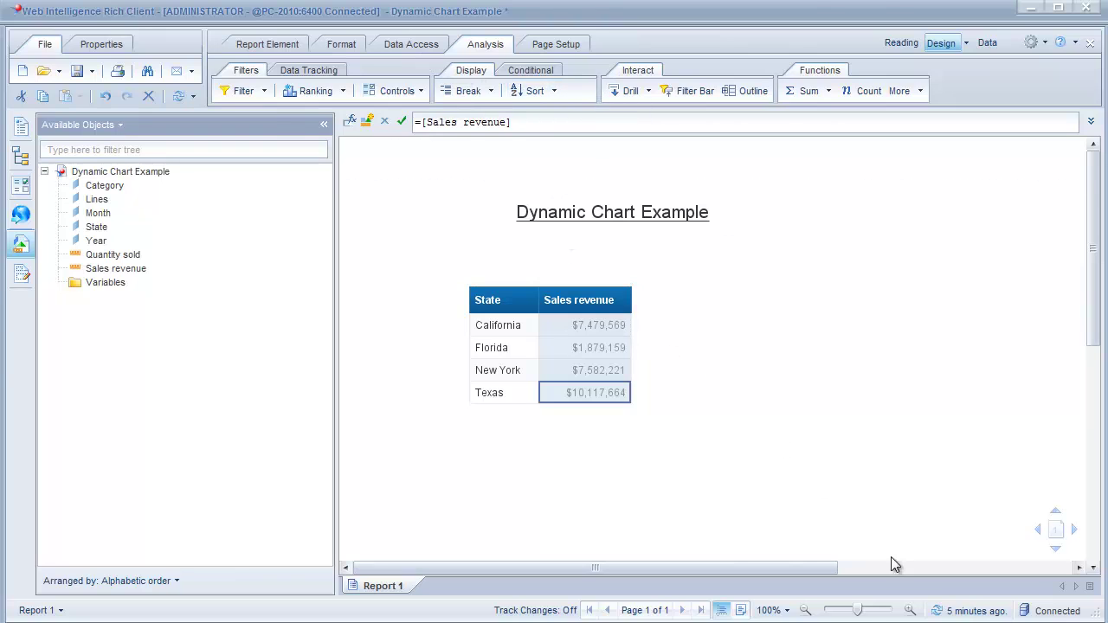
left_click(801, 94)
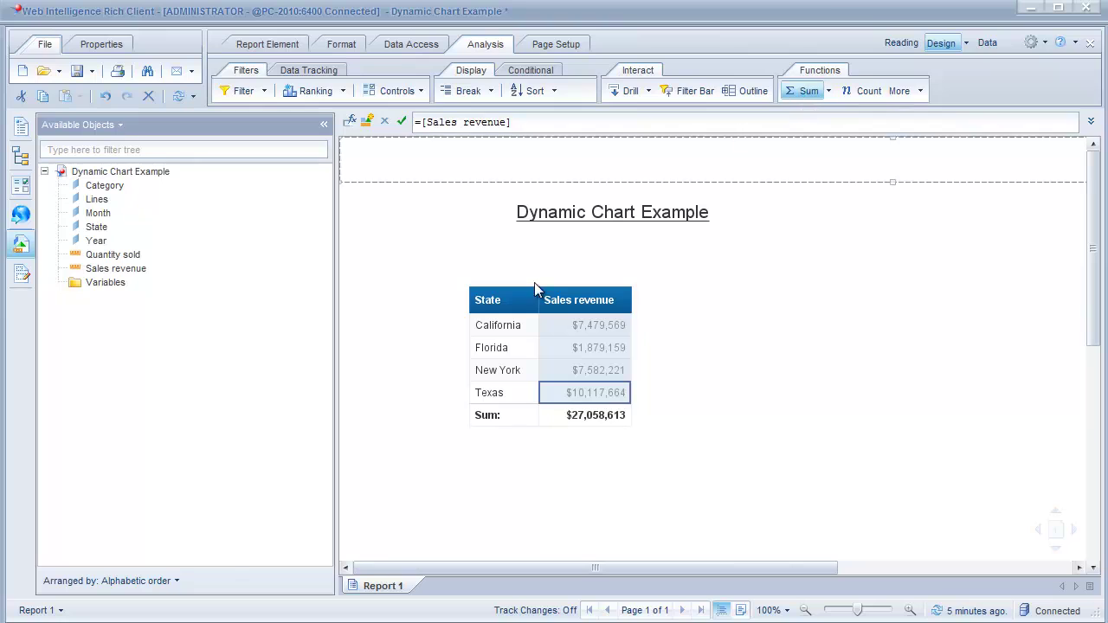
Step: Relabel the total row as ="Total Sales", validate it, and widen the State column
left_click(502, 416)
left_click(502, 416)
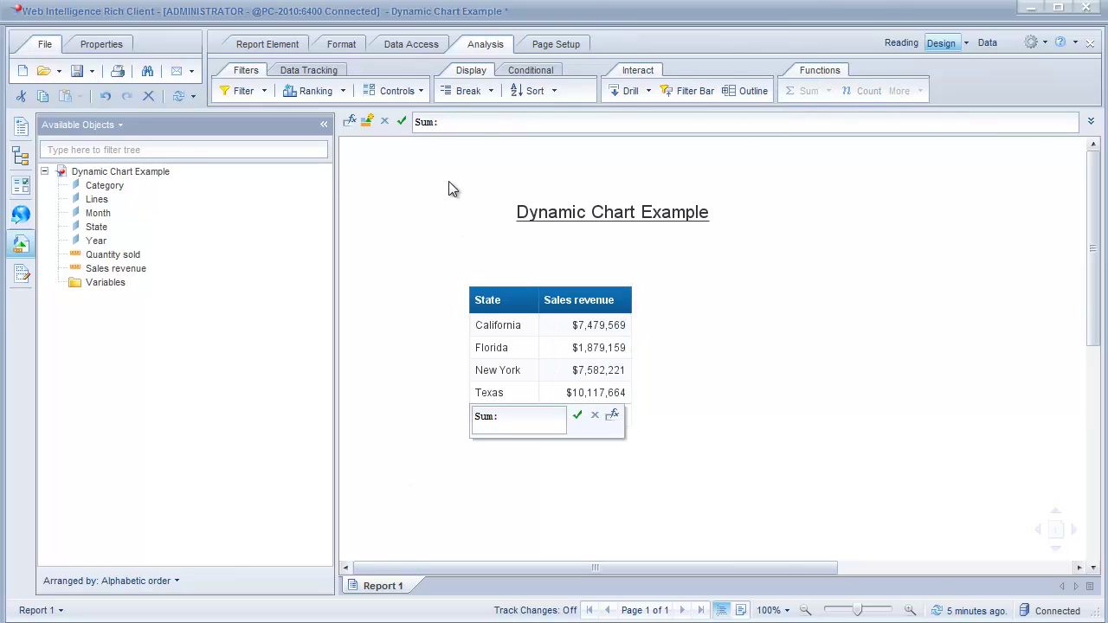
left_click(432, 122)
type("\"")
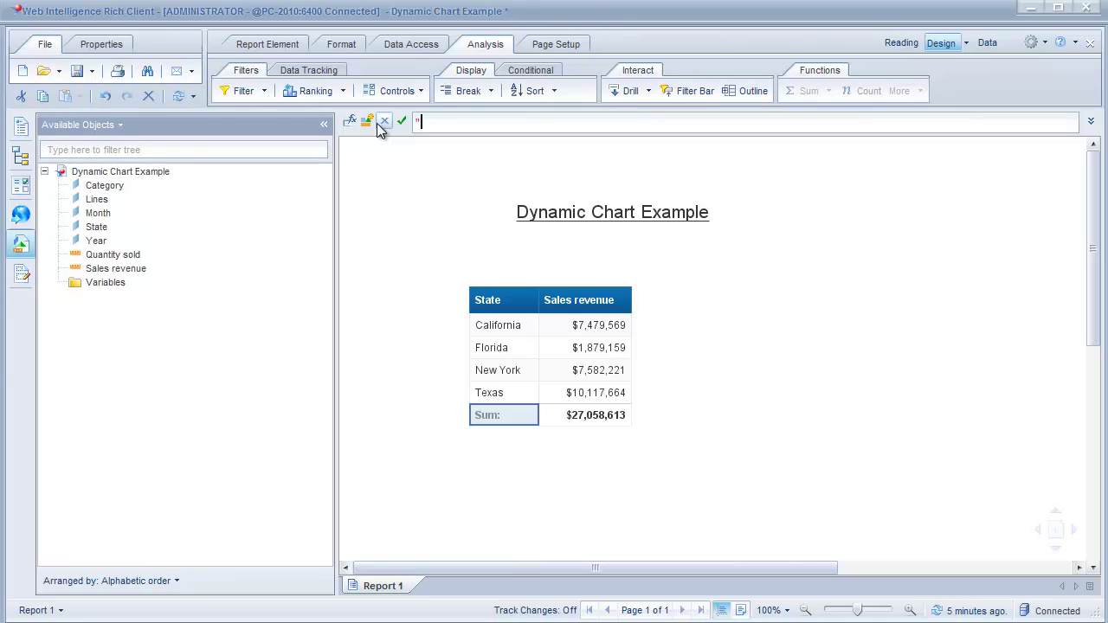
type("Total Sales\"")
key("Home")
type("=")
left_click(572, 527)
left_click(596, 345)
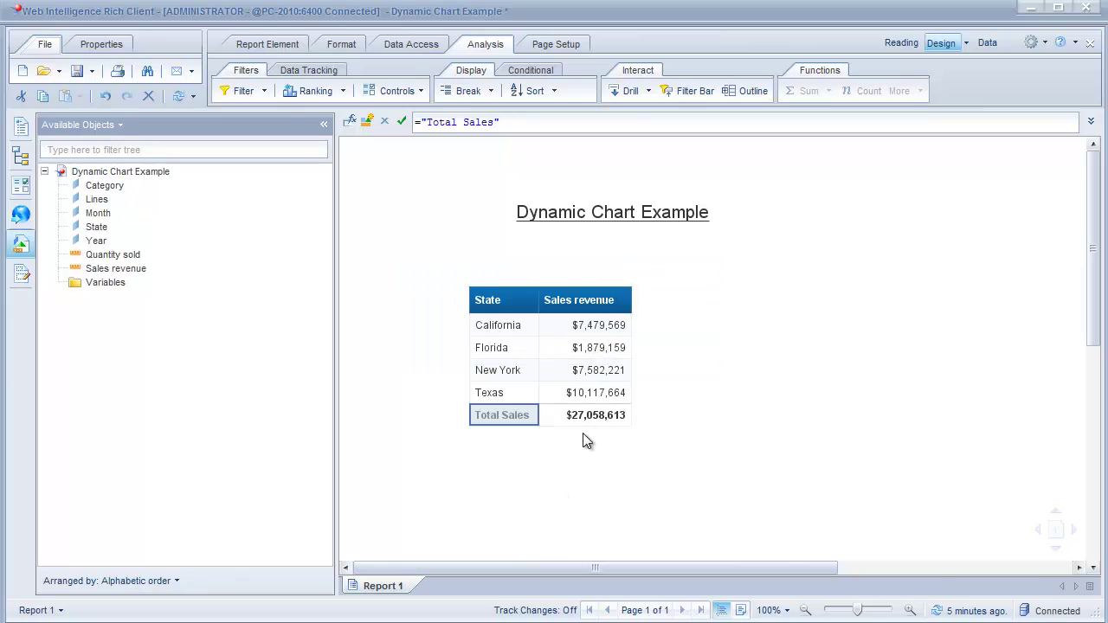
left_click_drag(539, 299, 577, 300)
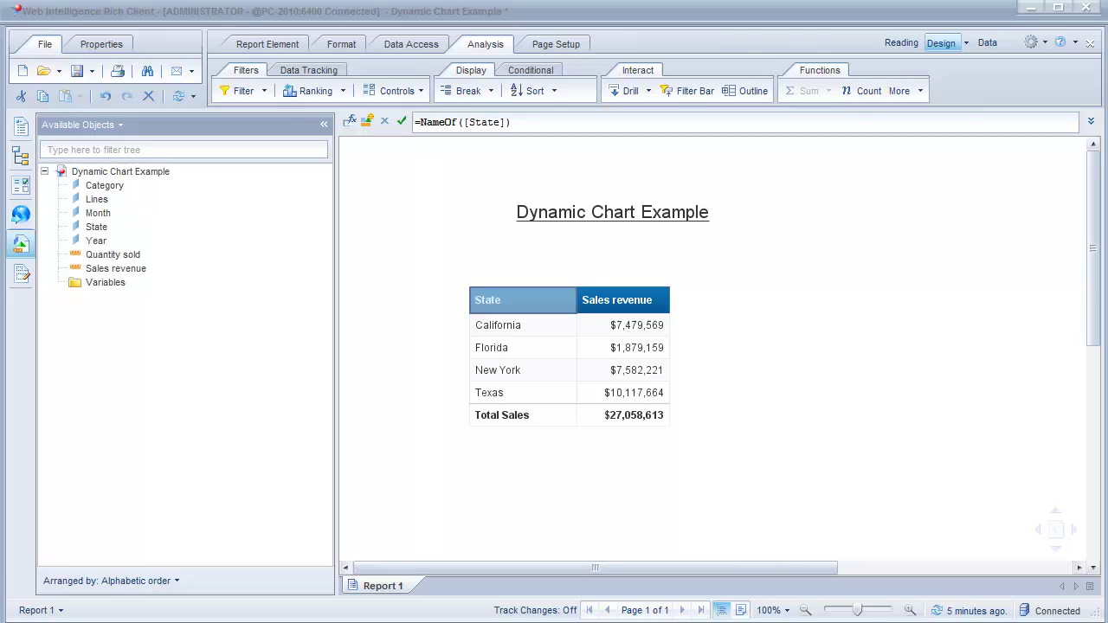
Step: Make the State and Sales revenue header text dark blue in Format Cell
left_click(764, 415)
left_click(538, 303)
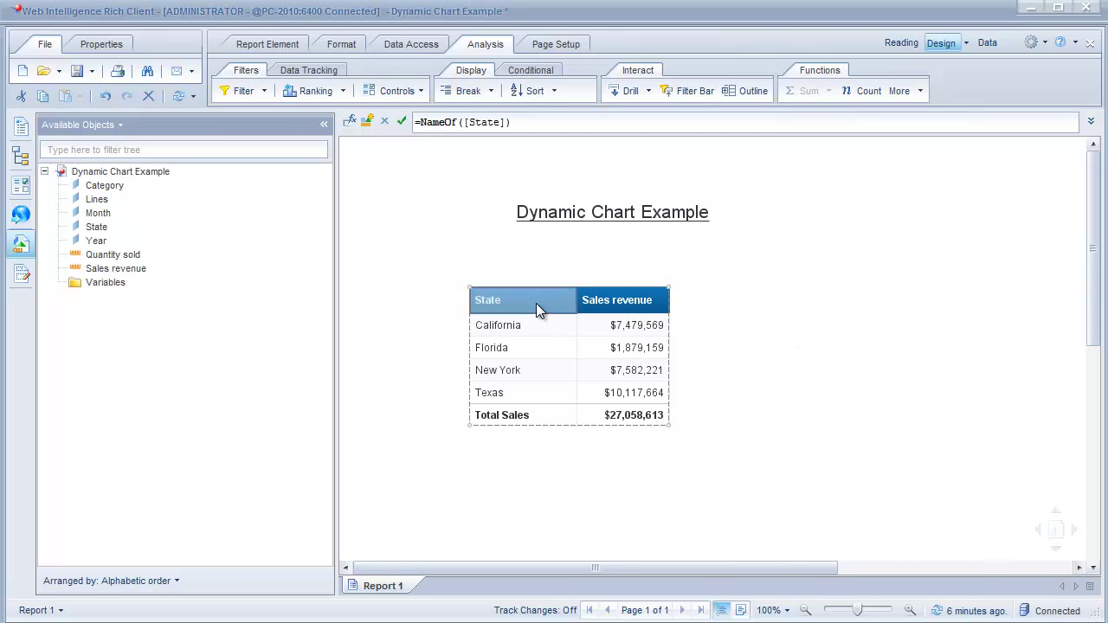
left_click(623, 302, "ctrl")
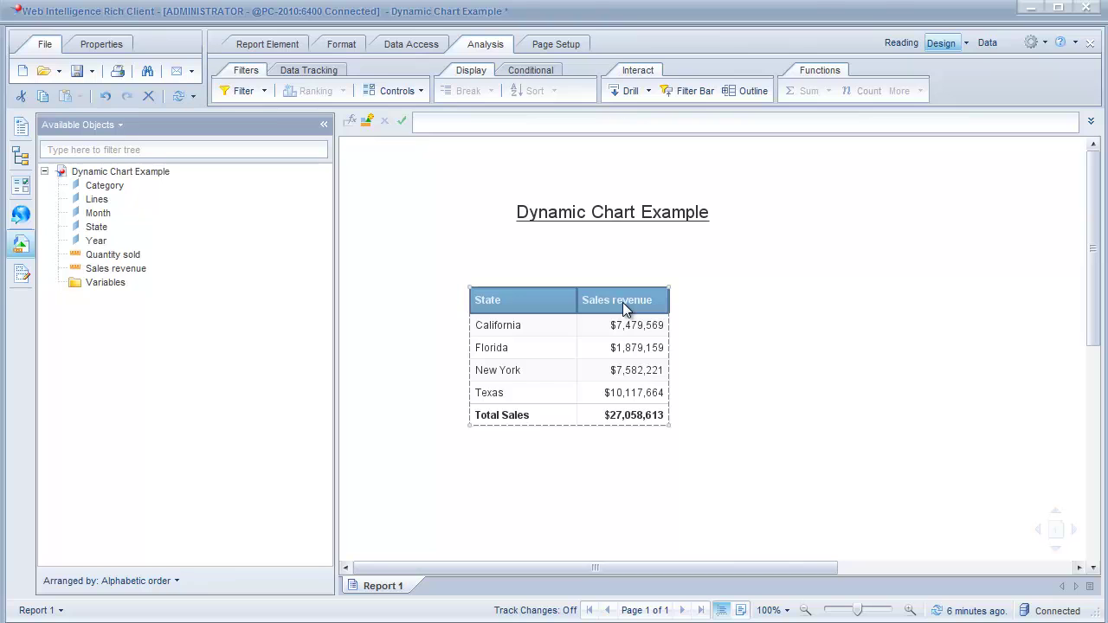
right_click(625, 308)
left_click(691, 581)
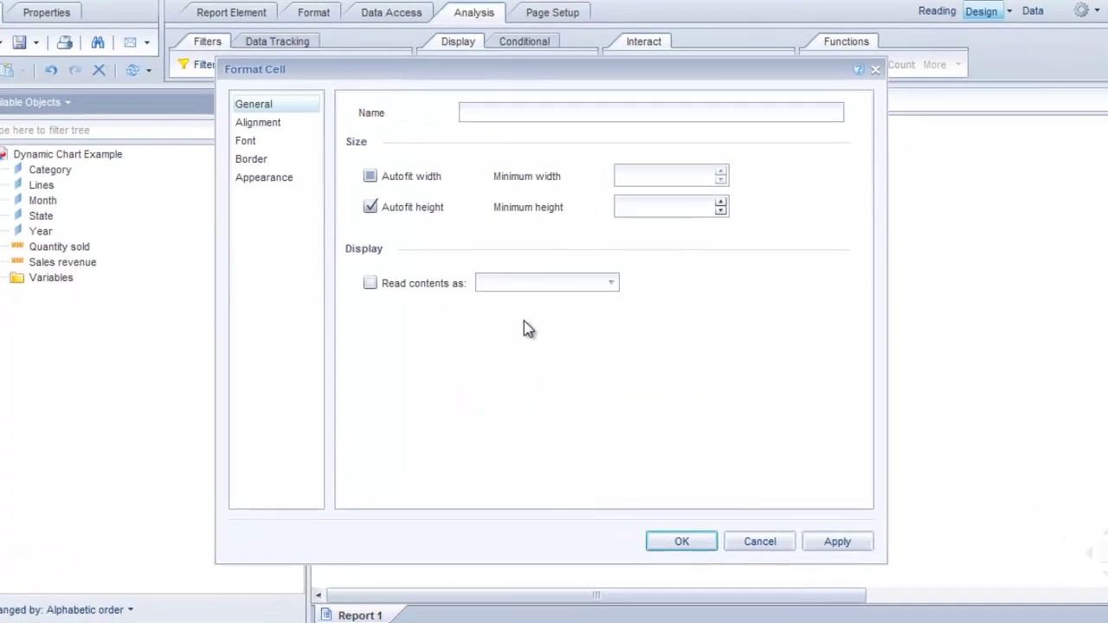
left_click(288, 159)
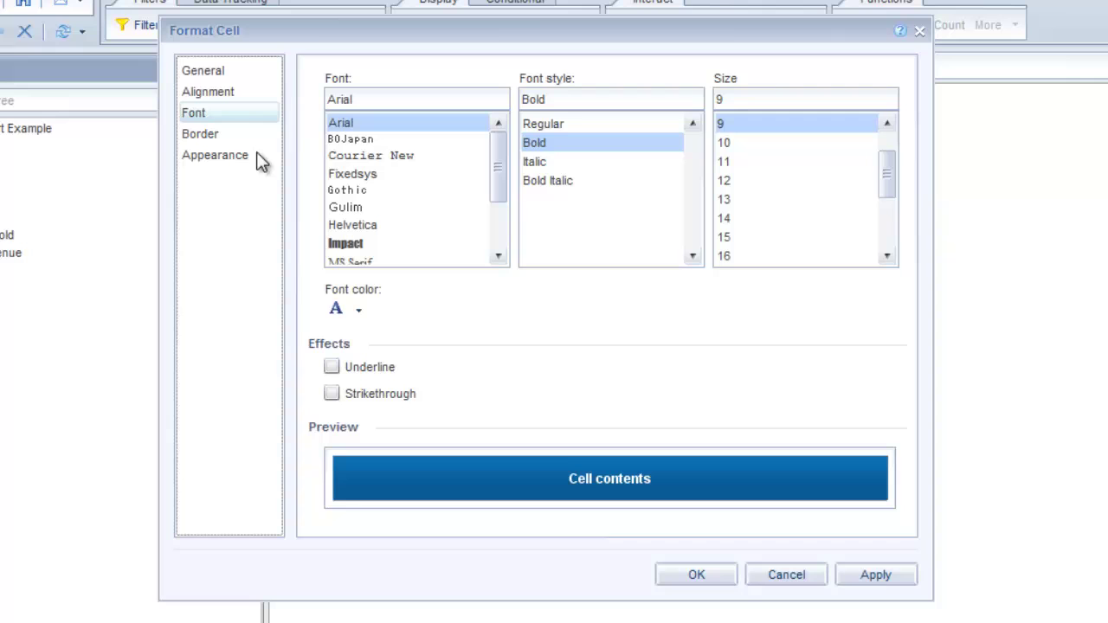
left_click(356, 312)
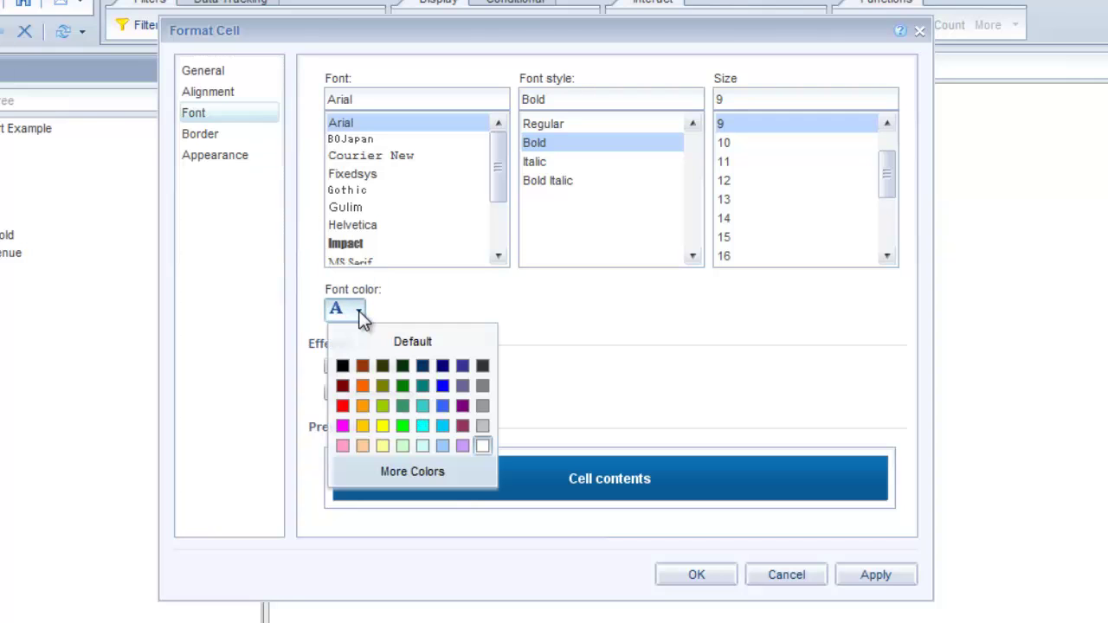
left_click(442, 367)
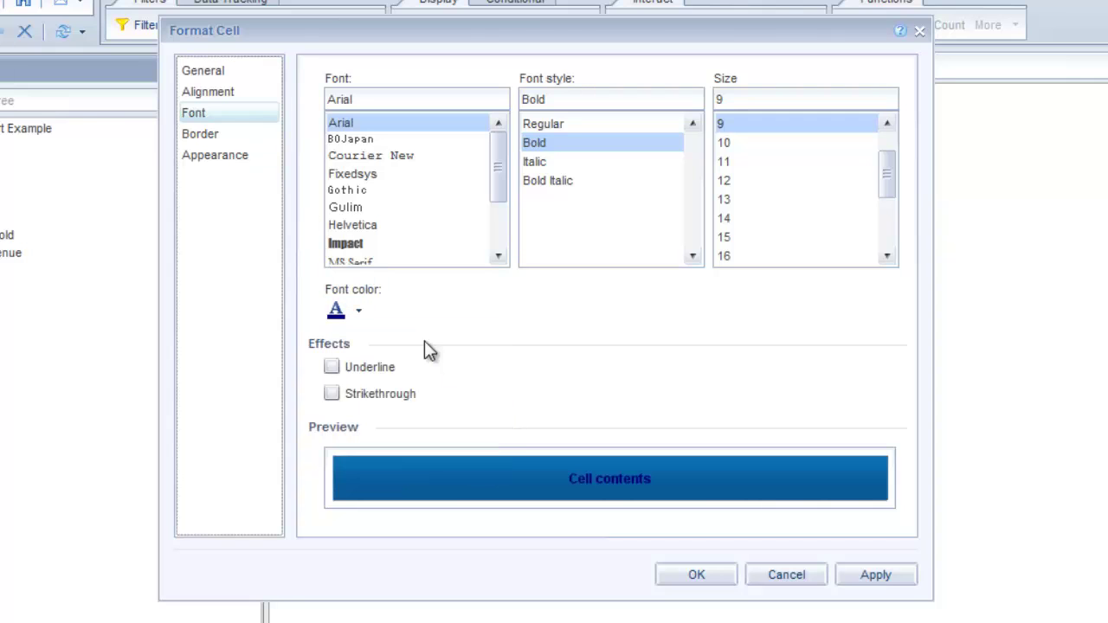
Step: Remove the headers' background colour, background image and borders, then apply
left_click(214, 156)
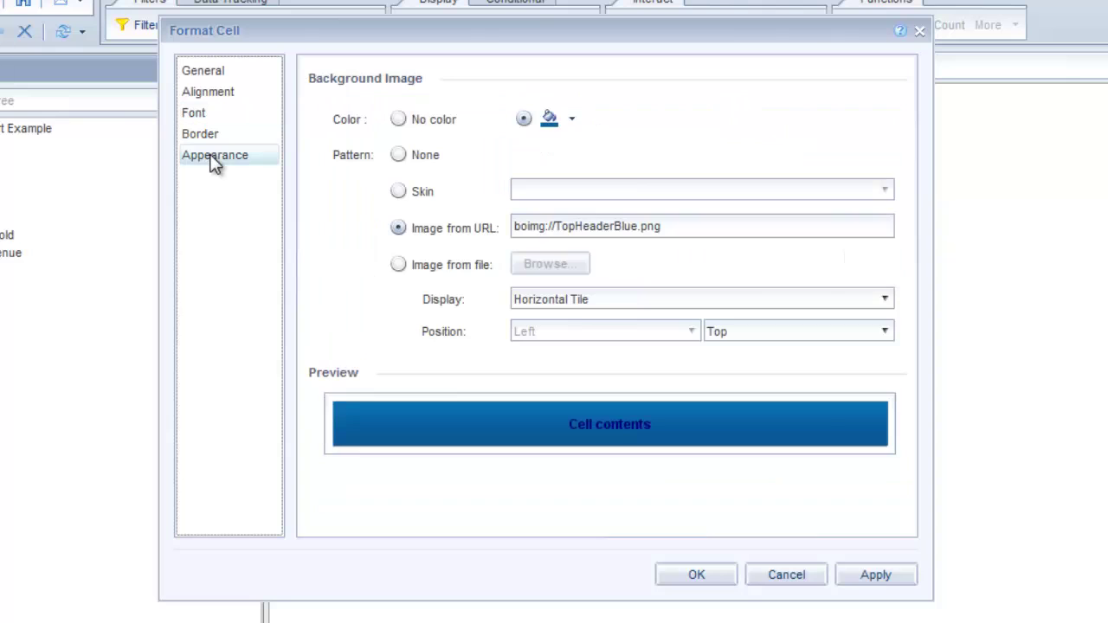
left_click(398, 121)
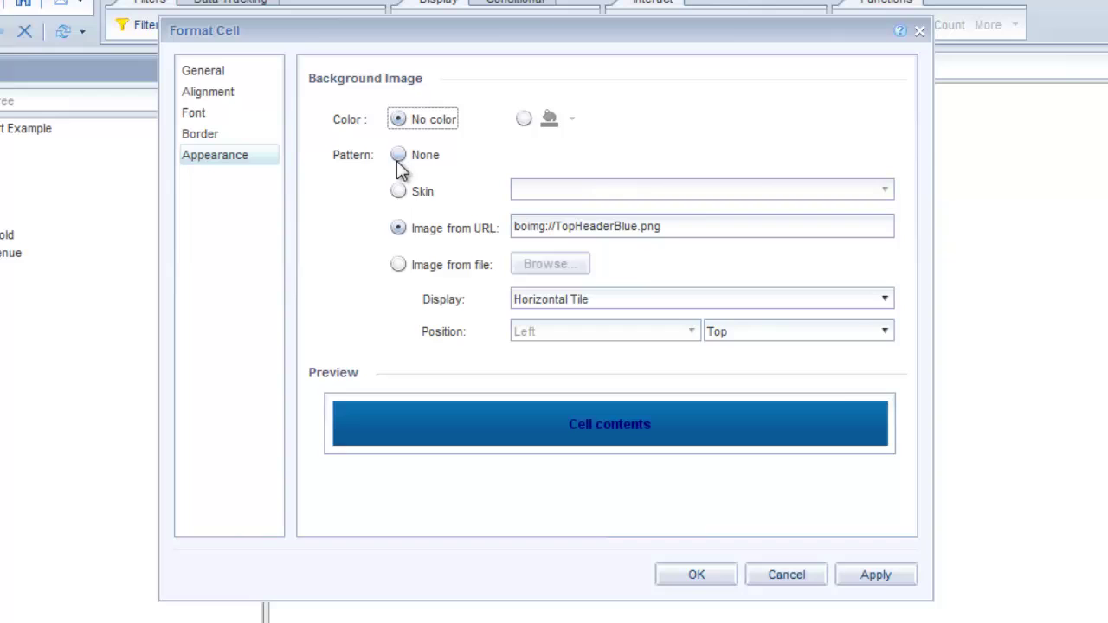
left_click(398, 155)
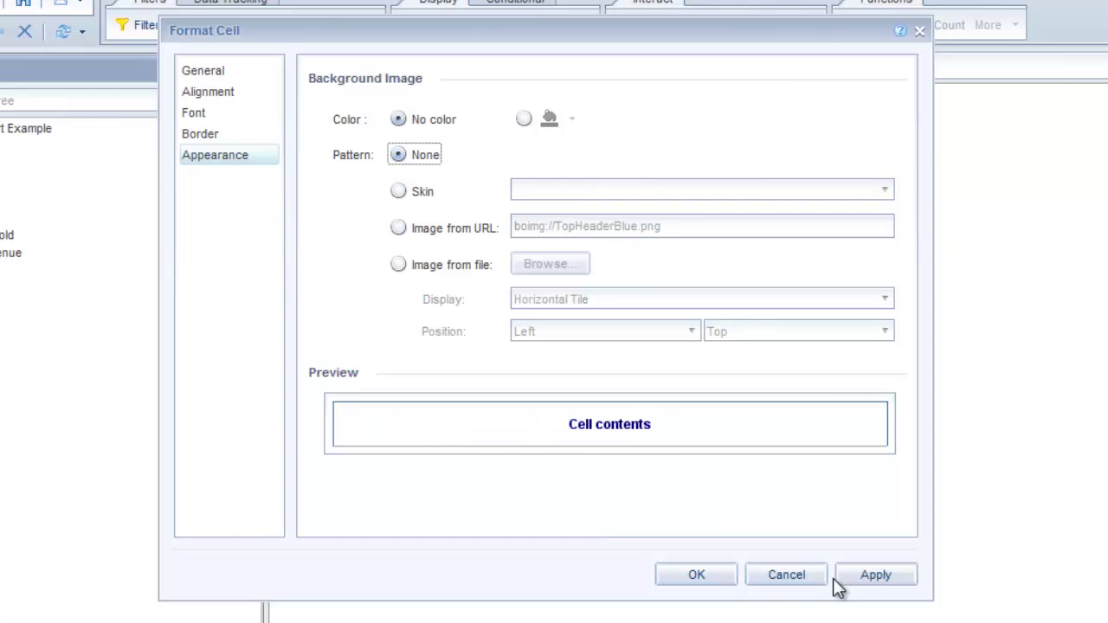
left_click(208, 134)
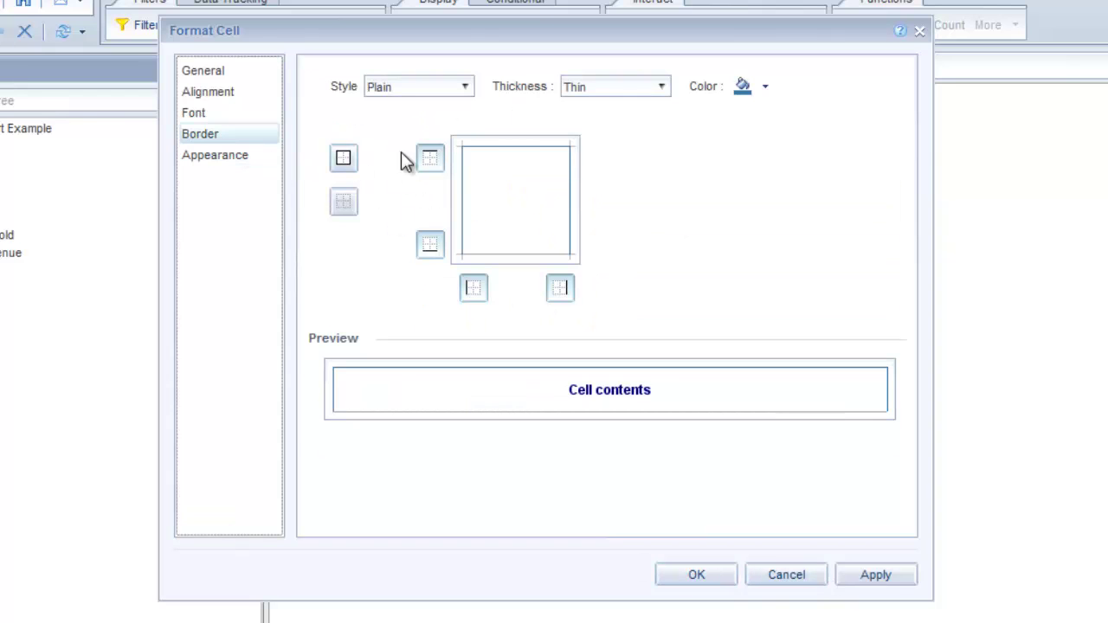
left_click(345, 203)
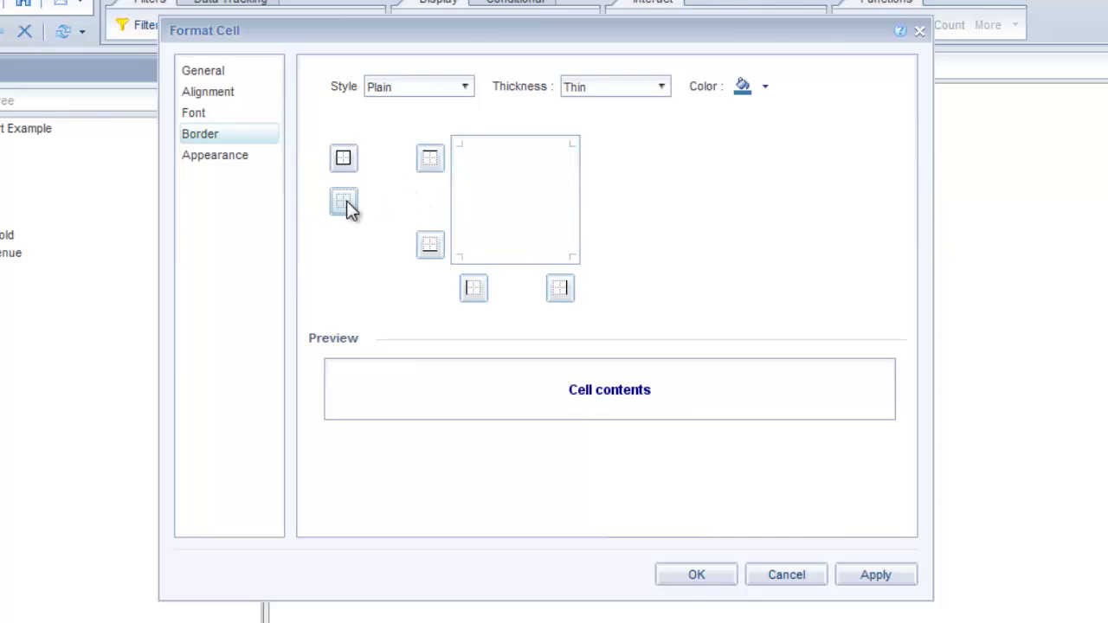
left_click(874, 585)
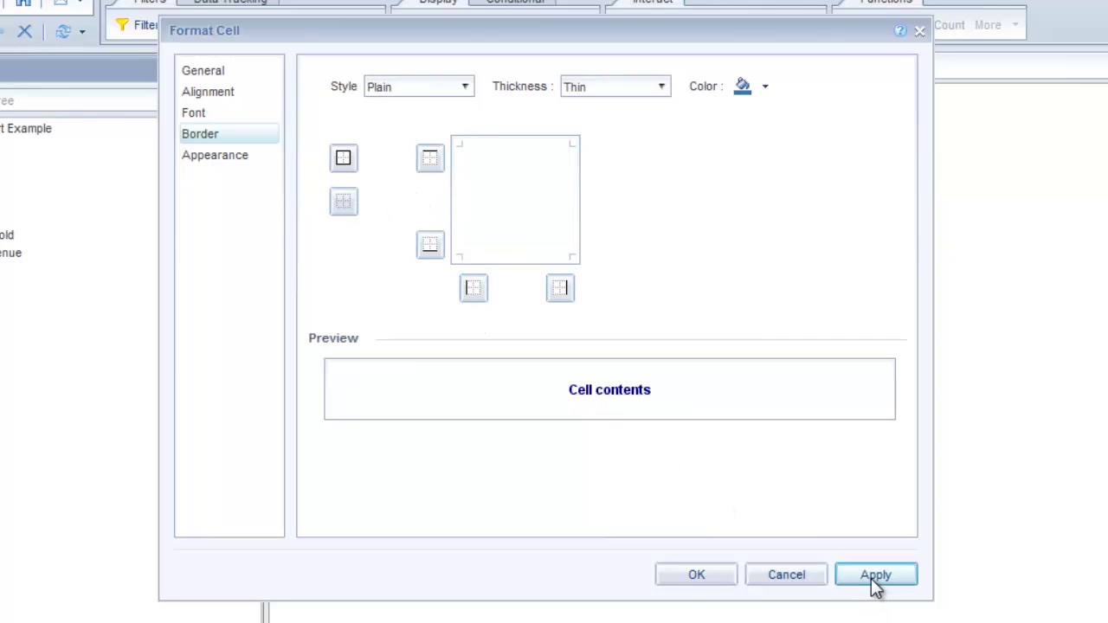
left_click(715, 581)
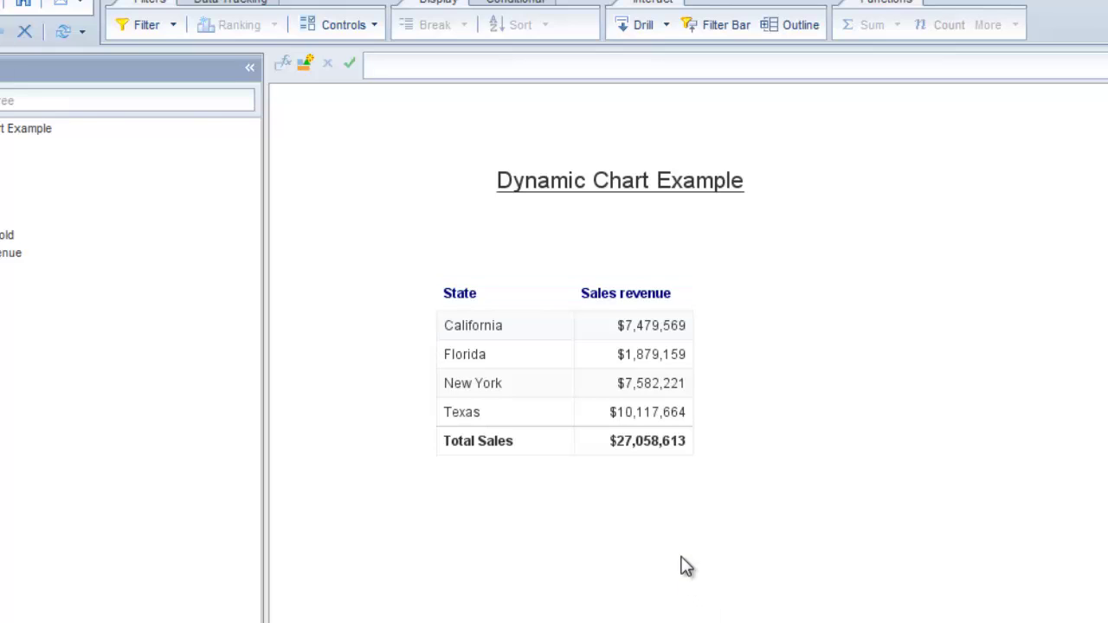
Step: Change the Sales revenue header formula to ="Revenue"
left_click(644, 323)
left_click(629, 296)
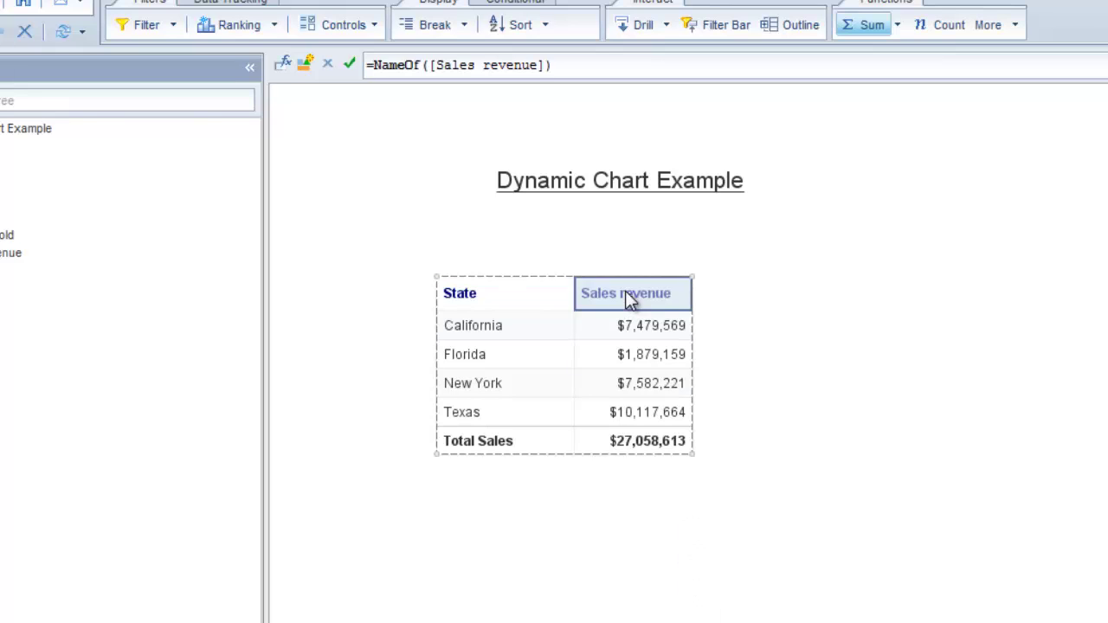
left_click(409, 63)
left_click_drag(570, 70, 378, 65)
type("\"Revenue\"")
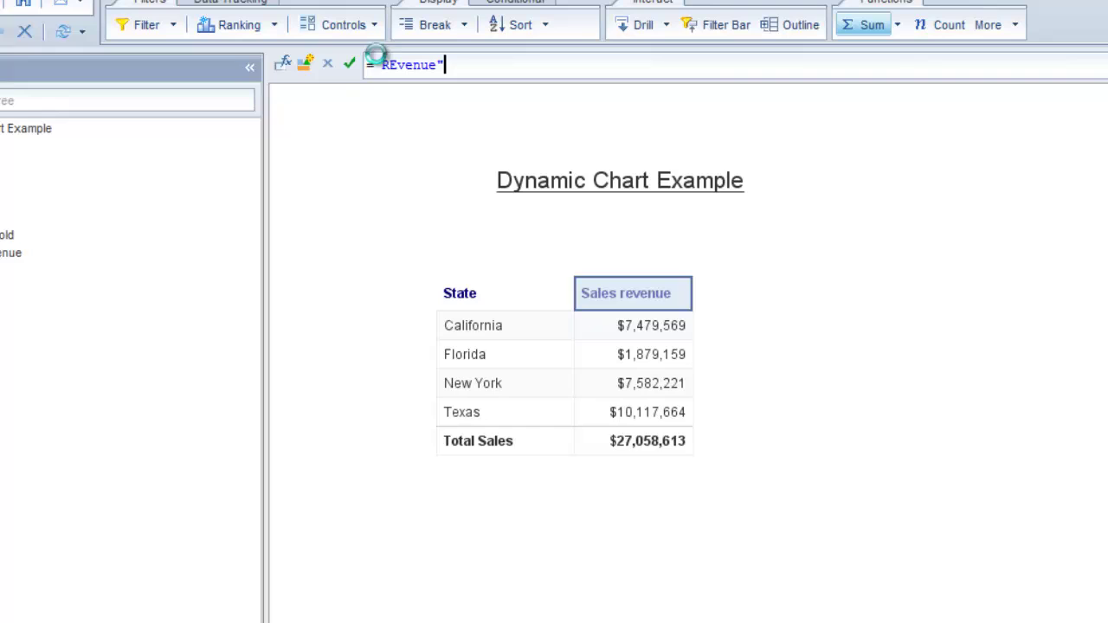
key("Return")
Step: Correct the capital E typo in the Revenue header, validate the formula, and select both headers
left_click(390, 64)
type("e")
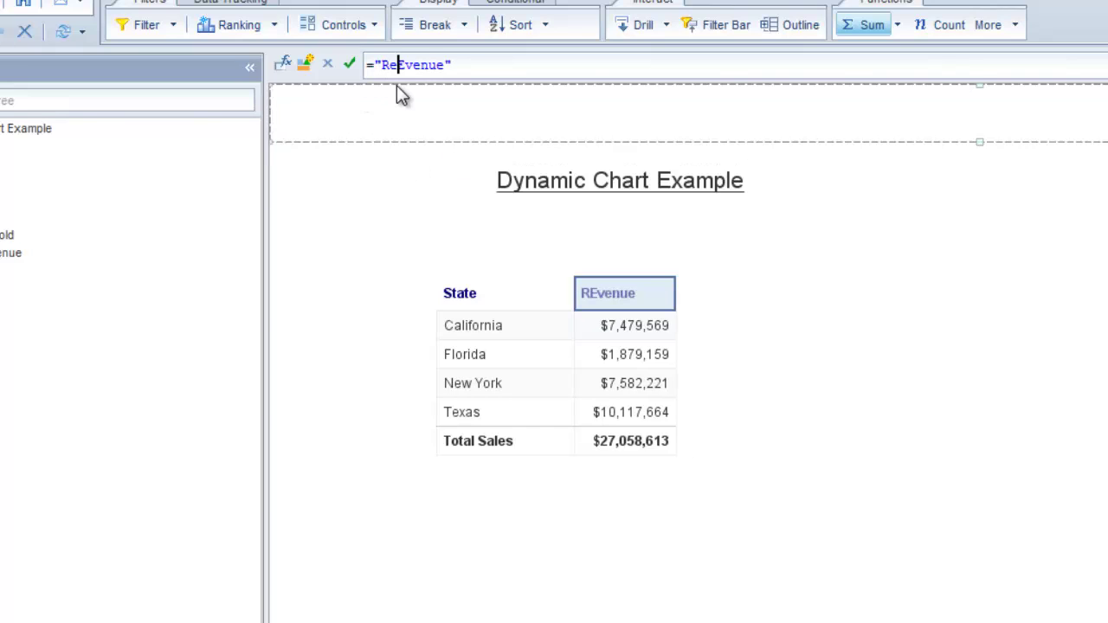
key("Delete")
left_click(370, 361)
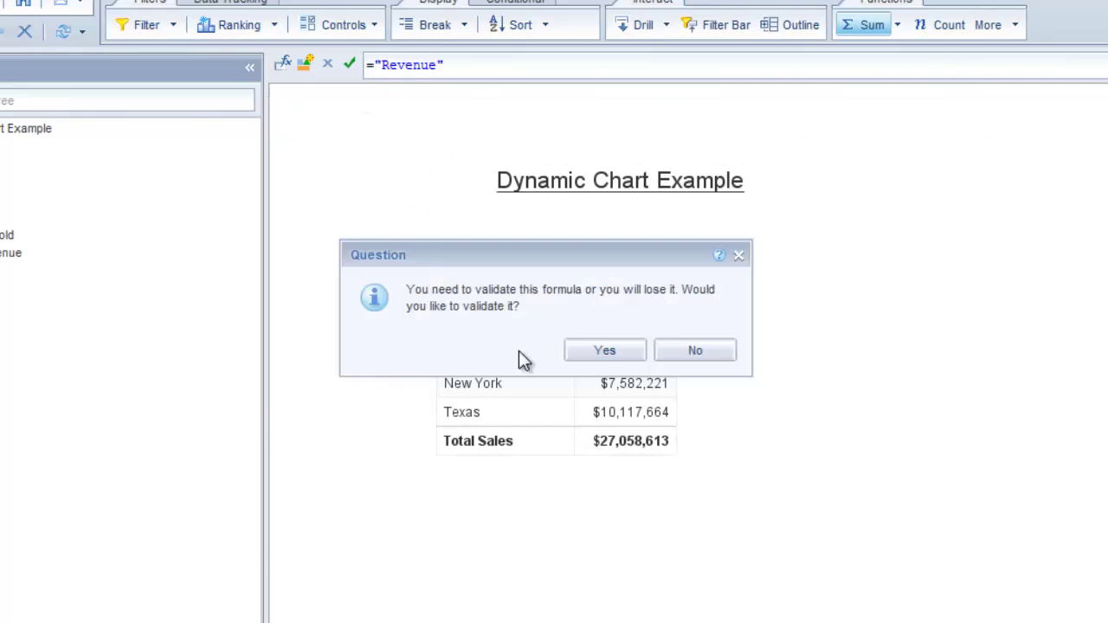
left_click(603, 348)
left_click(476, 299)
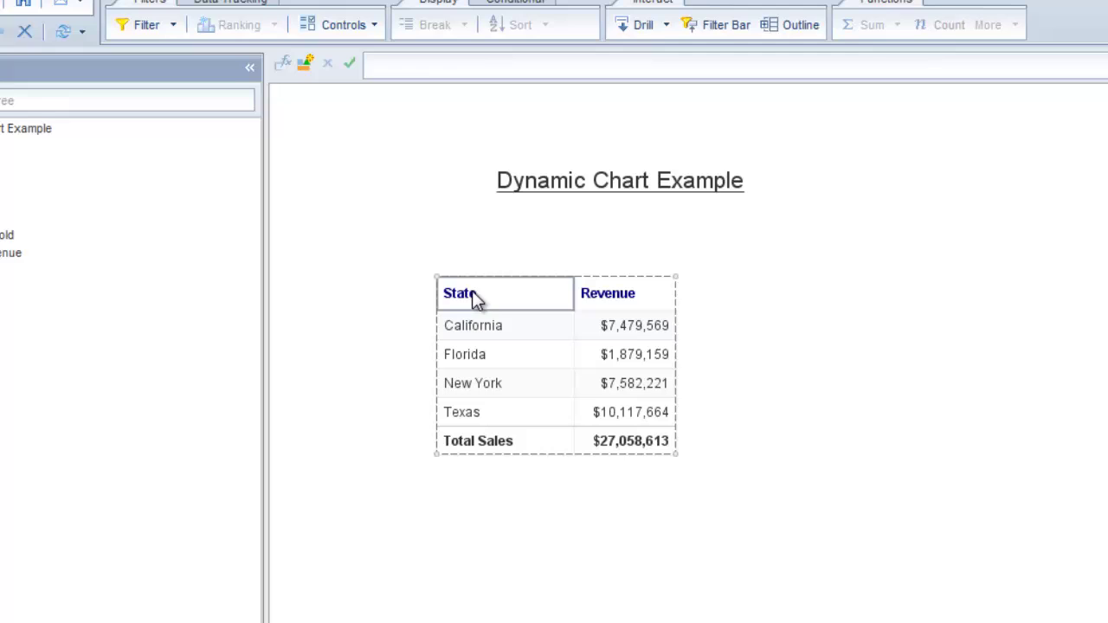
left_click(611, 301, "ctrl")
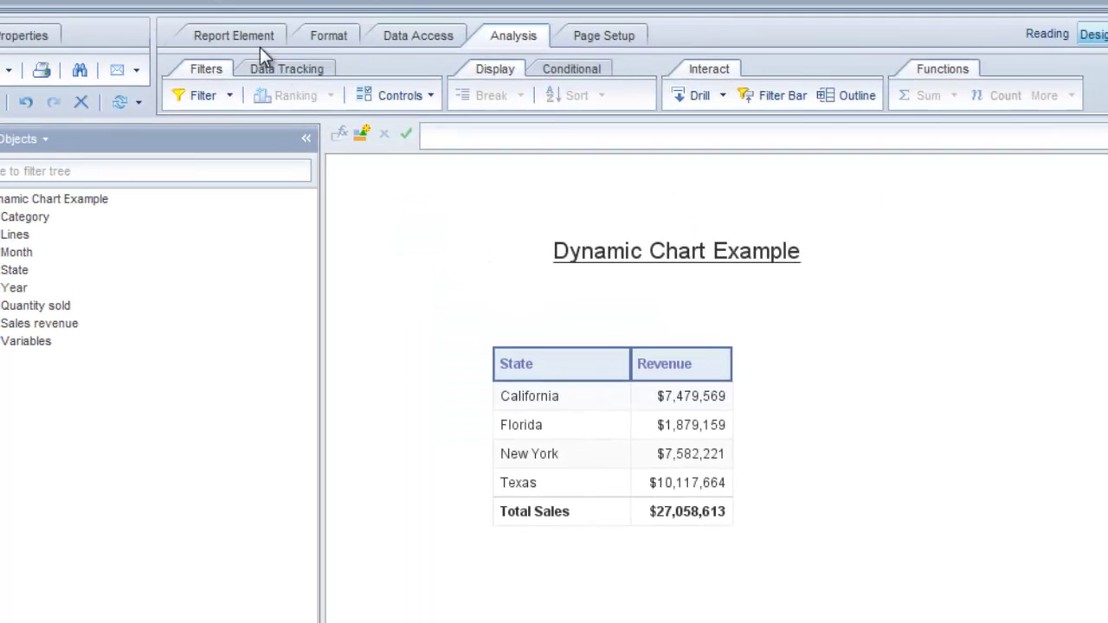
Step: Centre the State and Revenue header text
left_click(243, 19)
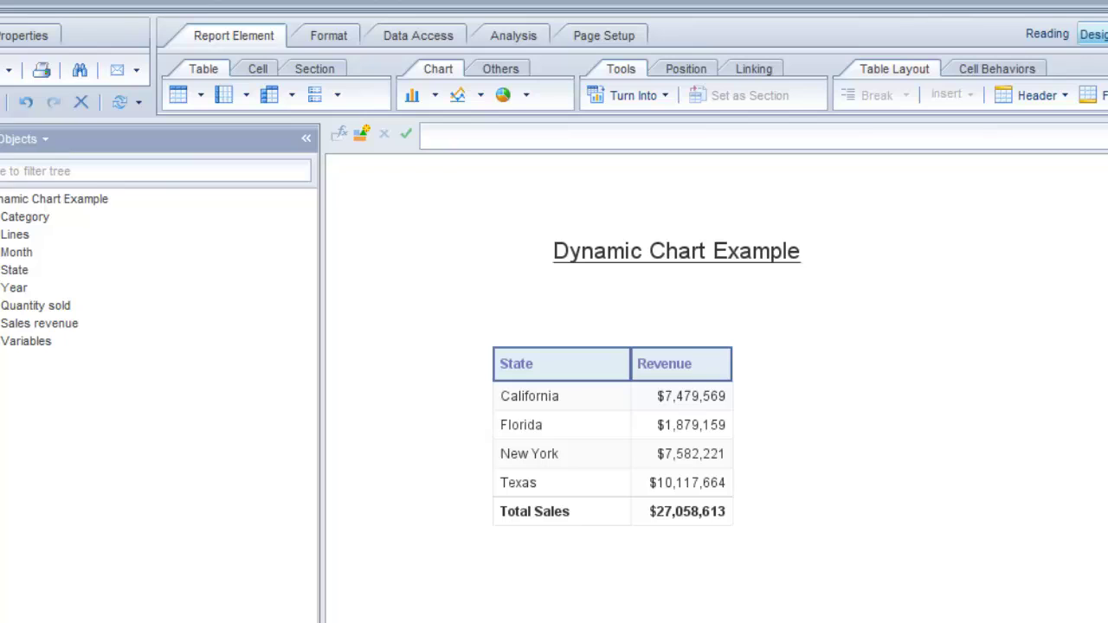
left_click(331, 37)
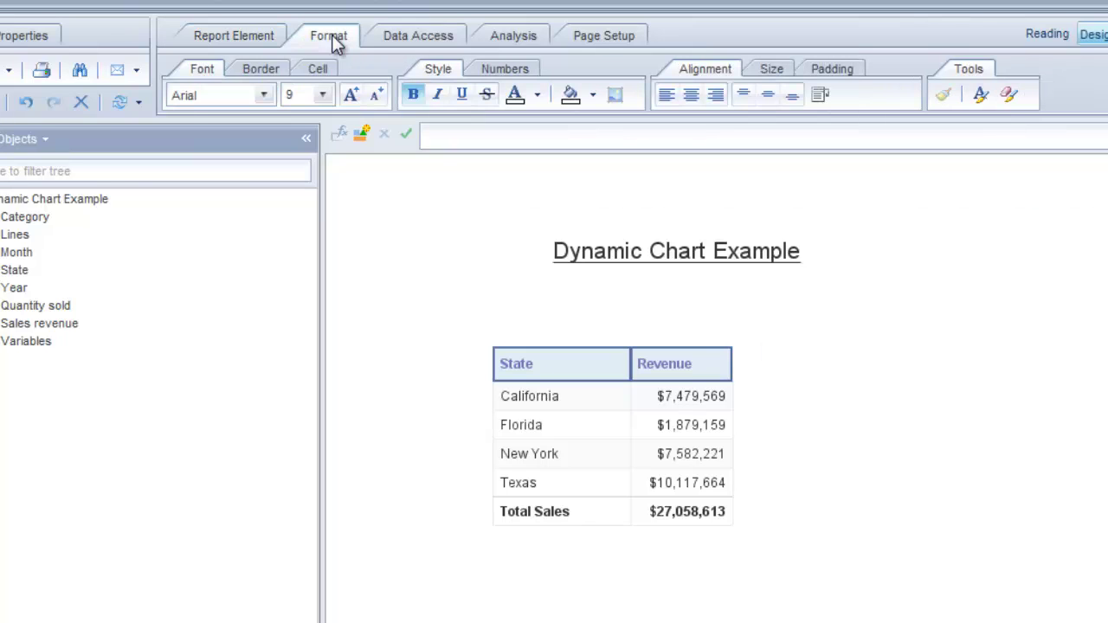
left_click(692, 96)
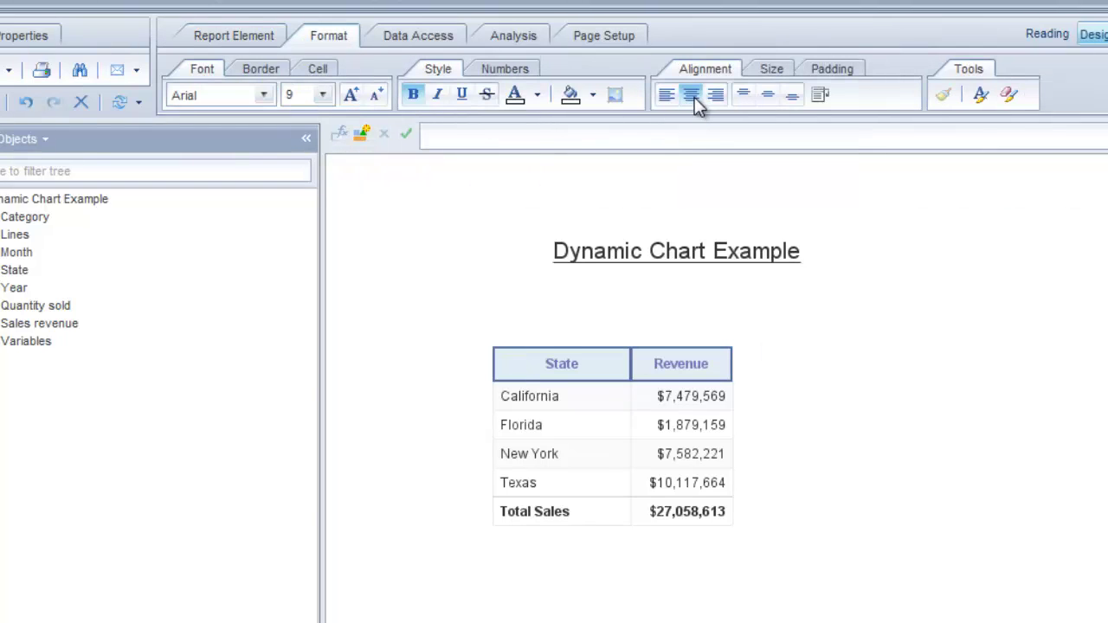
left_click(462, 286)
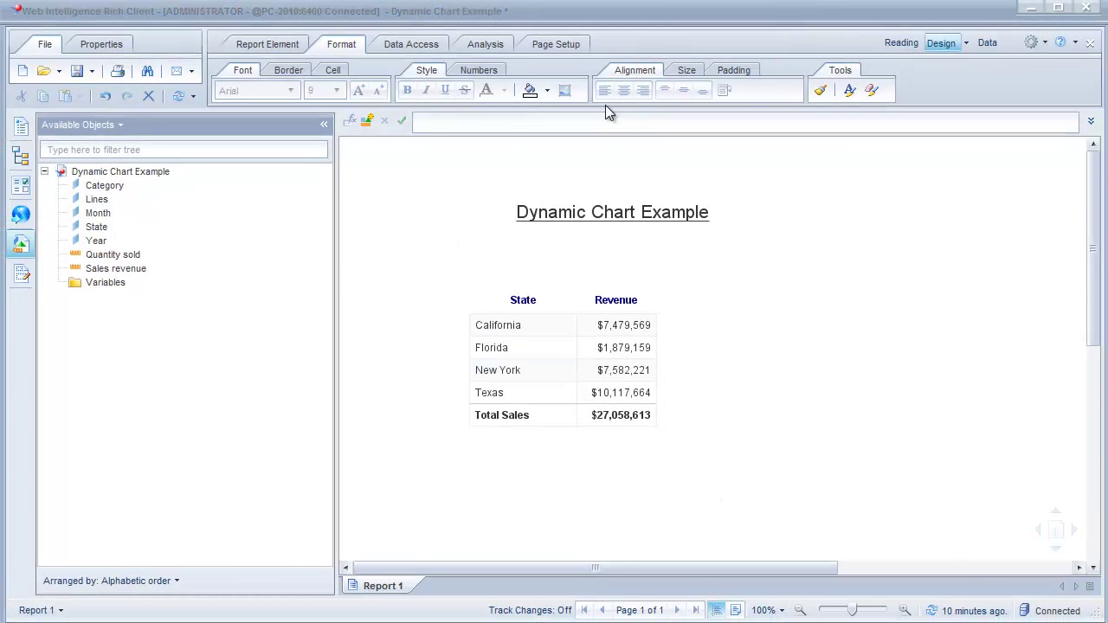
Step: Move the report title to the right and the table up and left
left_click(597, 212)
left_click_drag(595, 192, 775, 191)
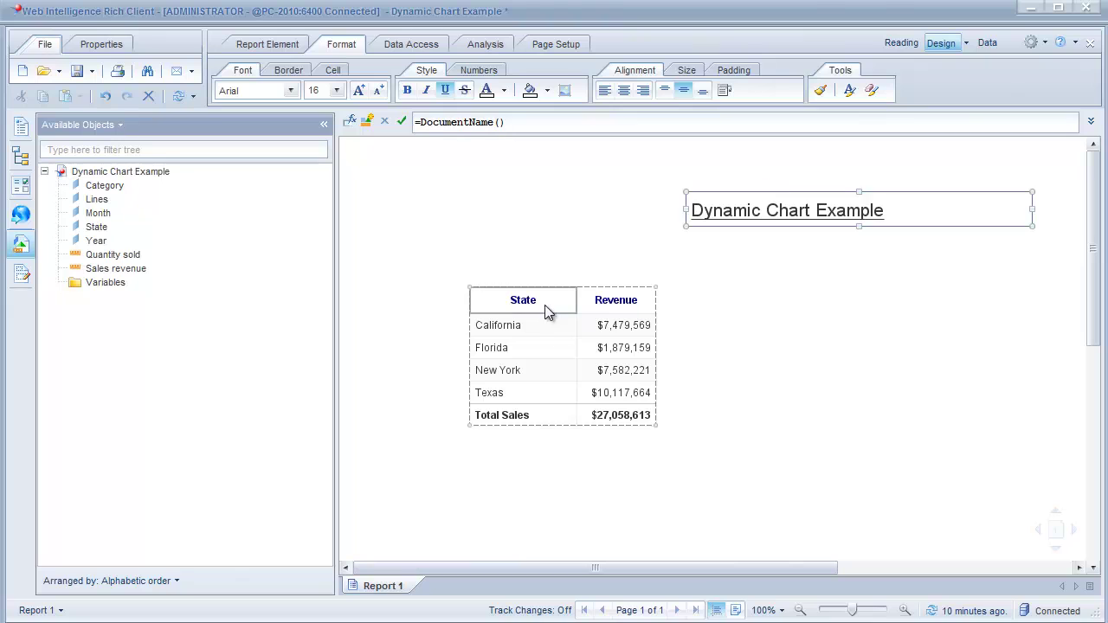
left_click(527, 285)
left_click_drag(527, 284, 483, 273)
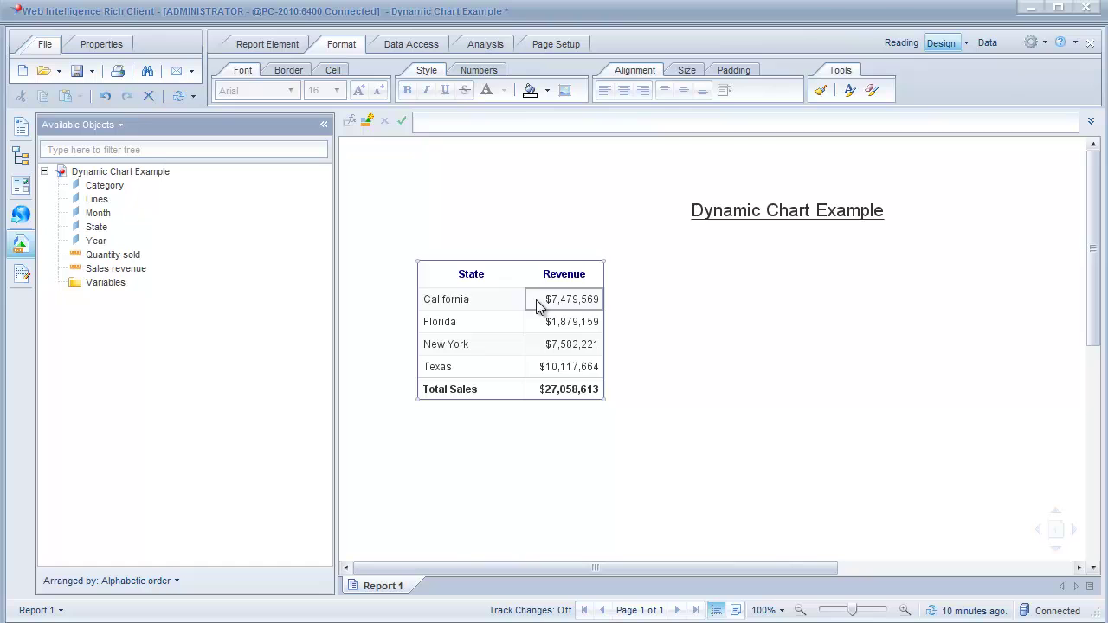
Step: Insert a plain pie chart below the State and Revenue table
left_click(263, 43)
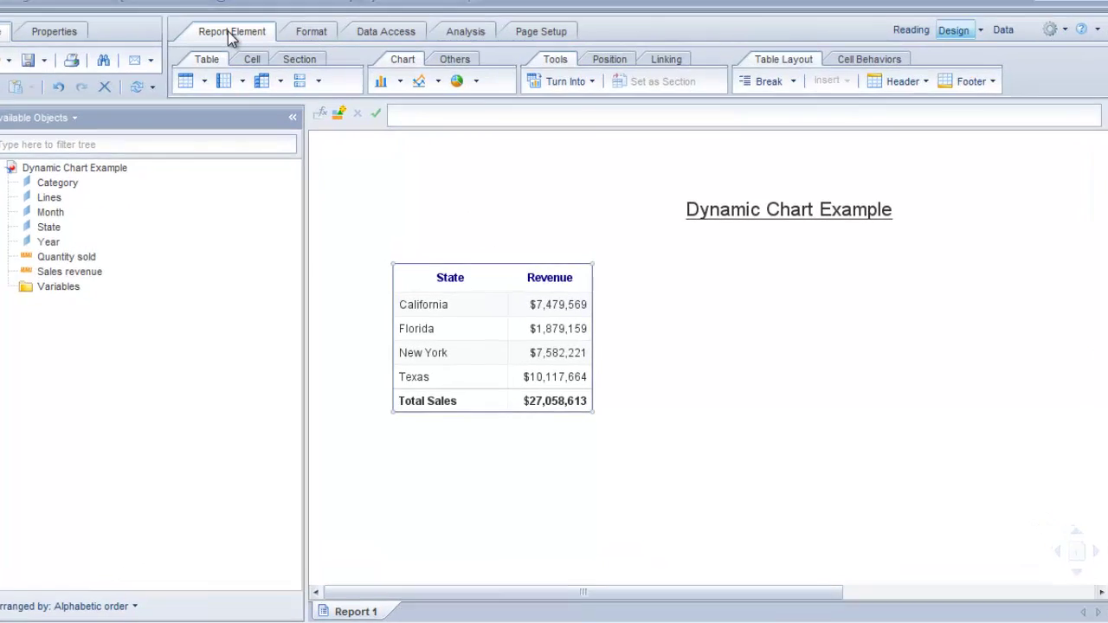
left_click(477, 80)
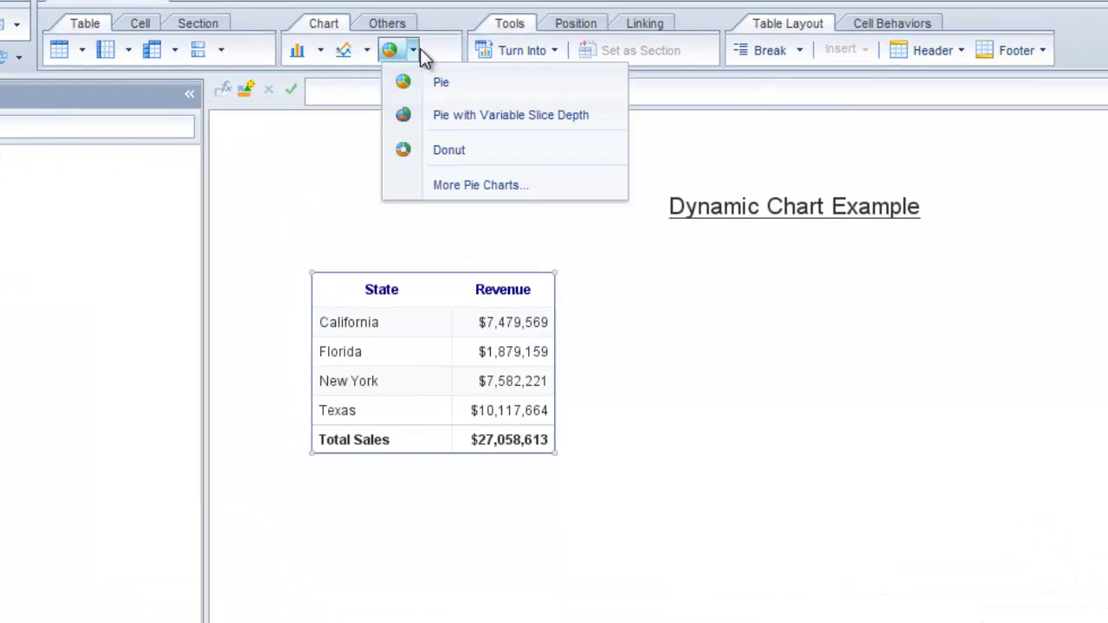
left_click(440, 83)
left_click(296, 511)
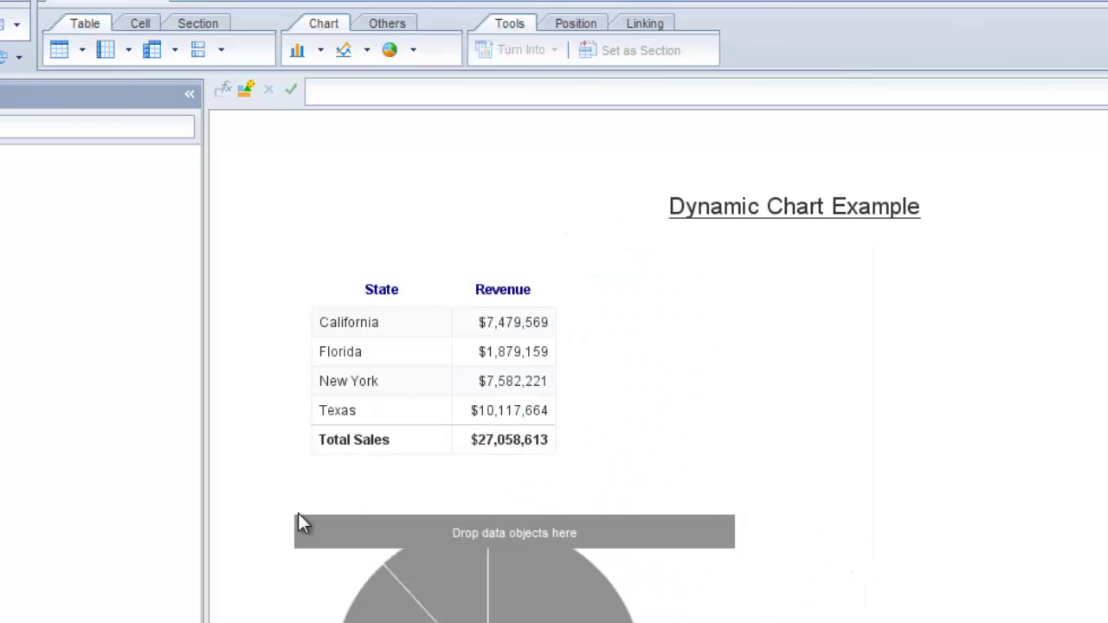
Step: Assign Sales revenue to the pie's sector size and Year to its sector colour
left_click(467, 542)
right_click(467, 544)
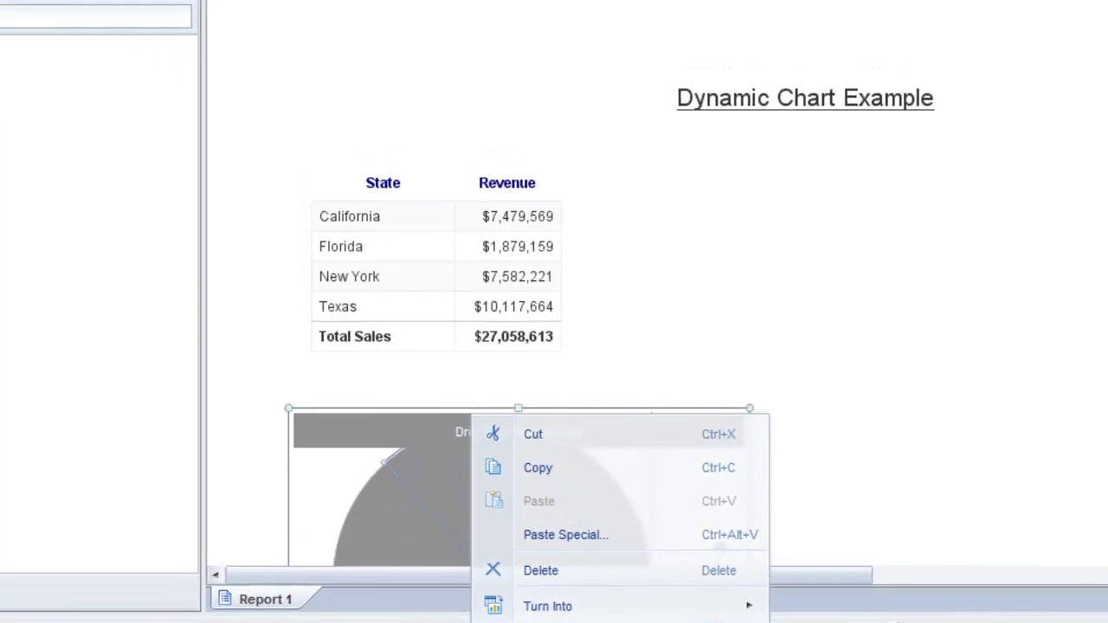
left_click(554, 614)
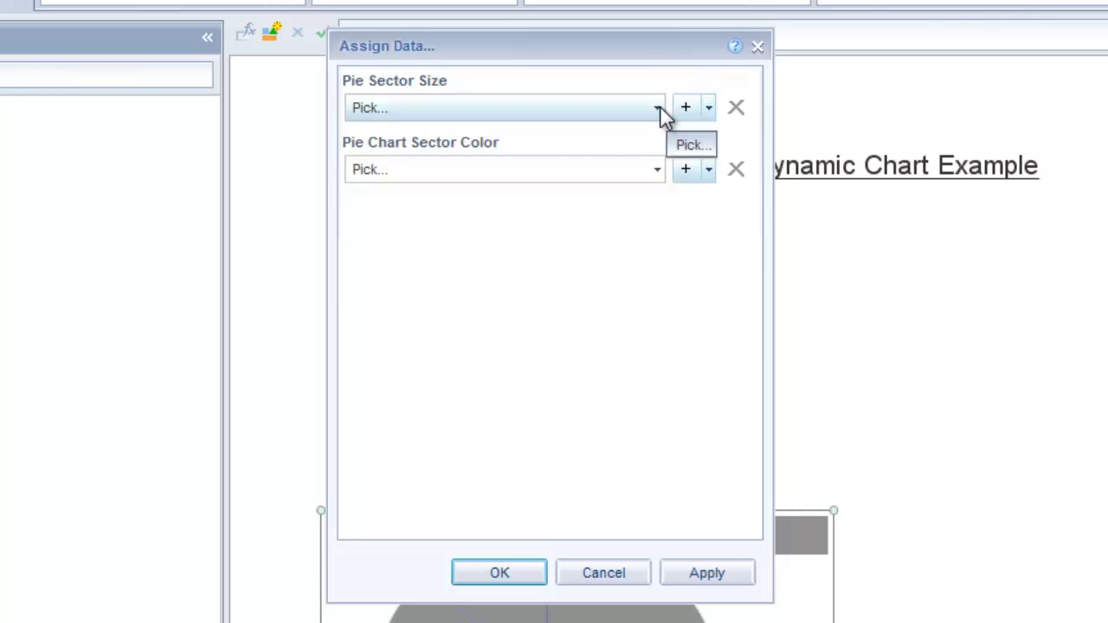
left_click(658, 111)
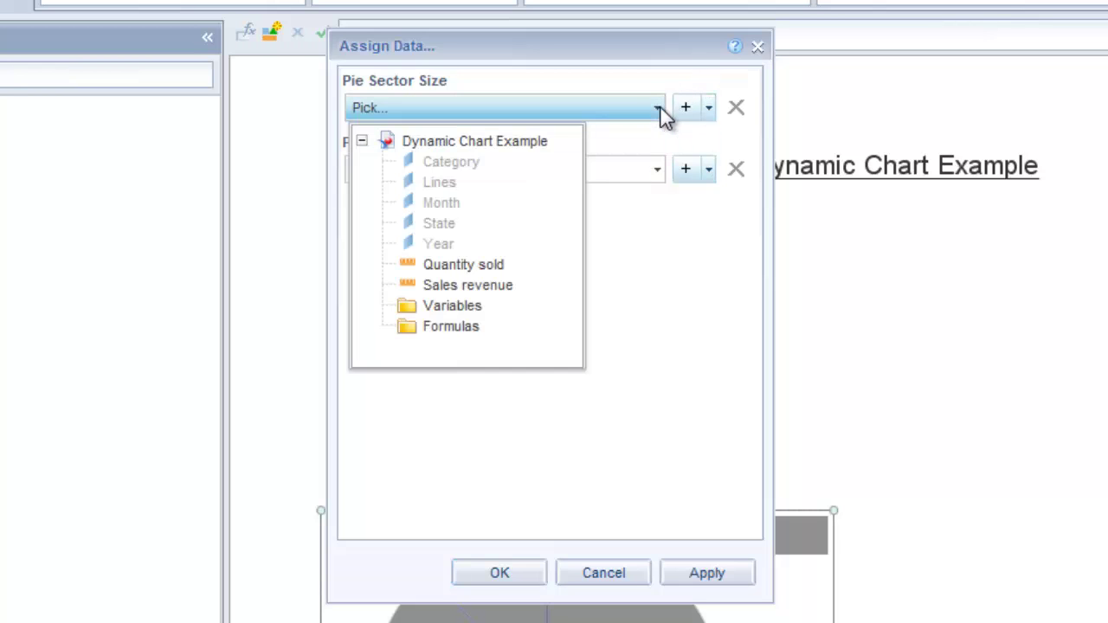
left_click(467, 283)
left_click(659, 172)
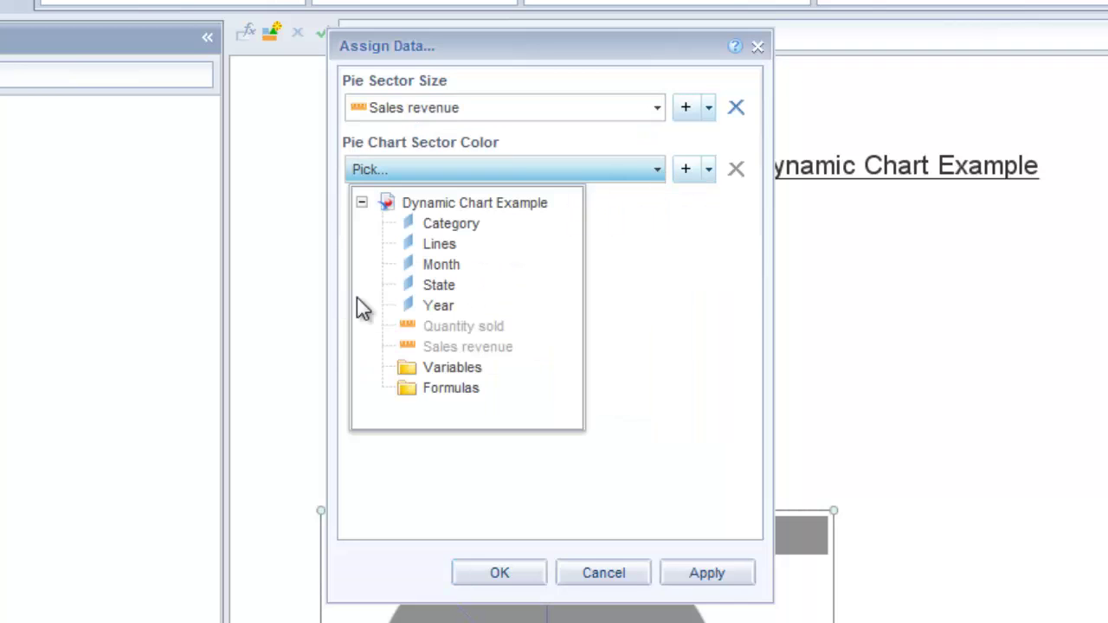
left_click(433, 306)
left_click(700, 572)
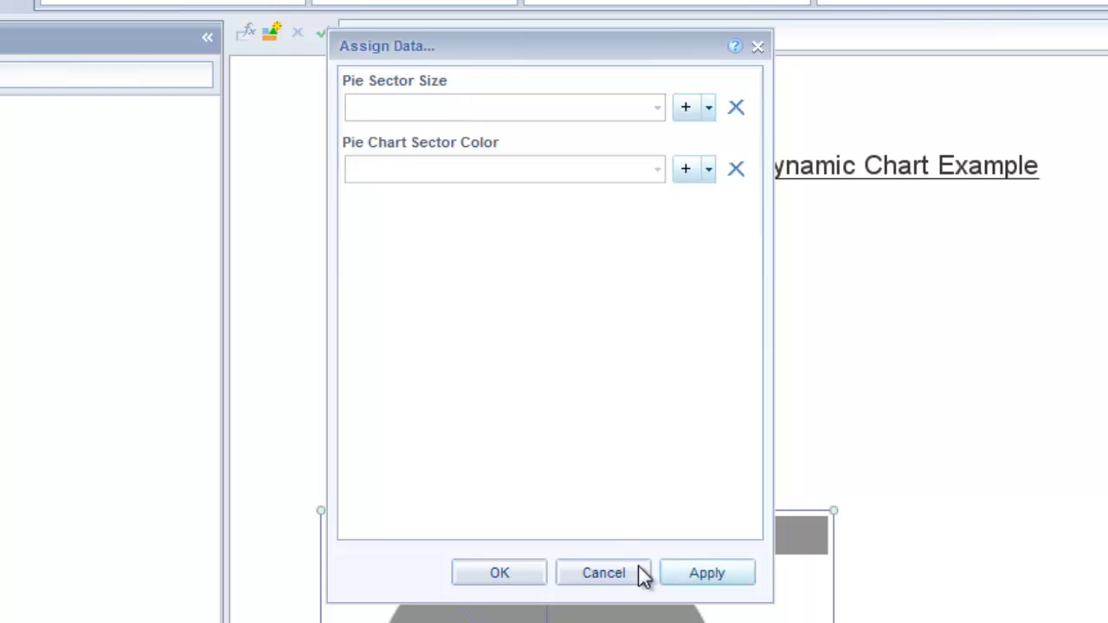
left_click(487, 574)
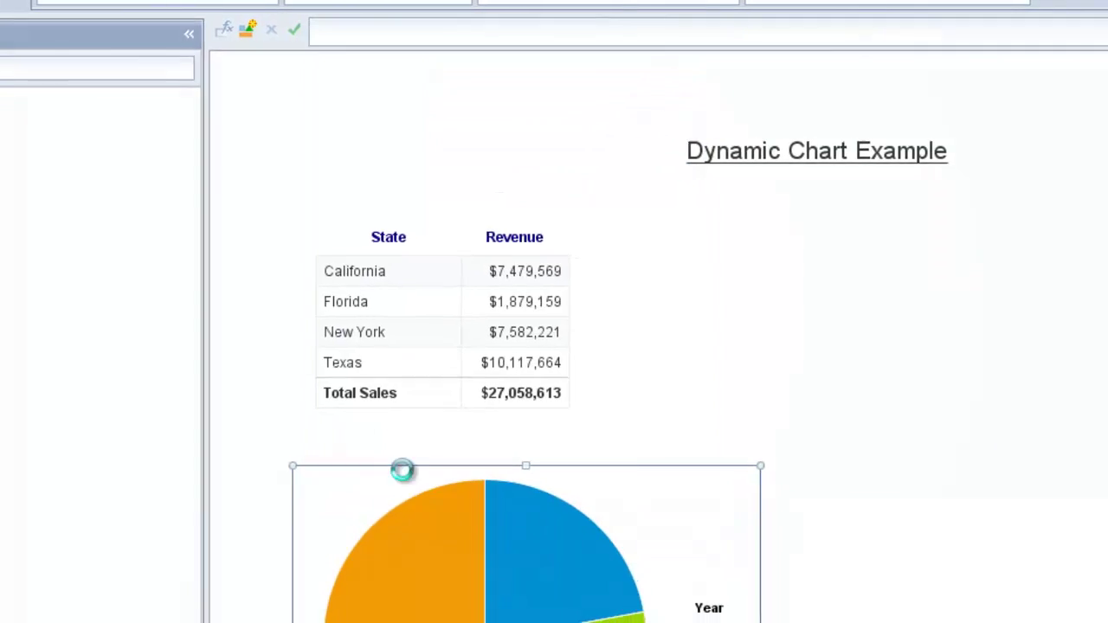
scroll(251, 331, "down", 5)
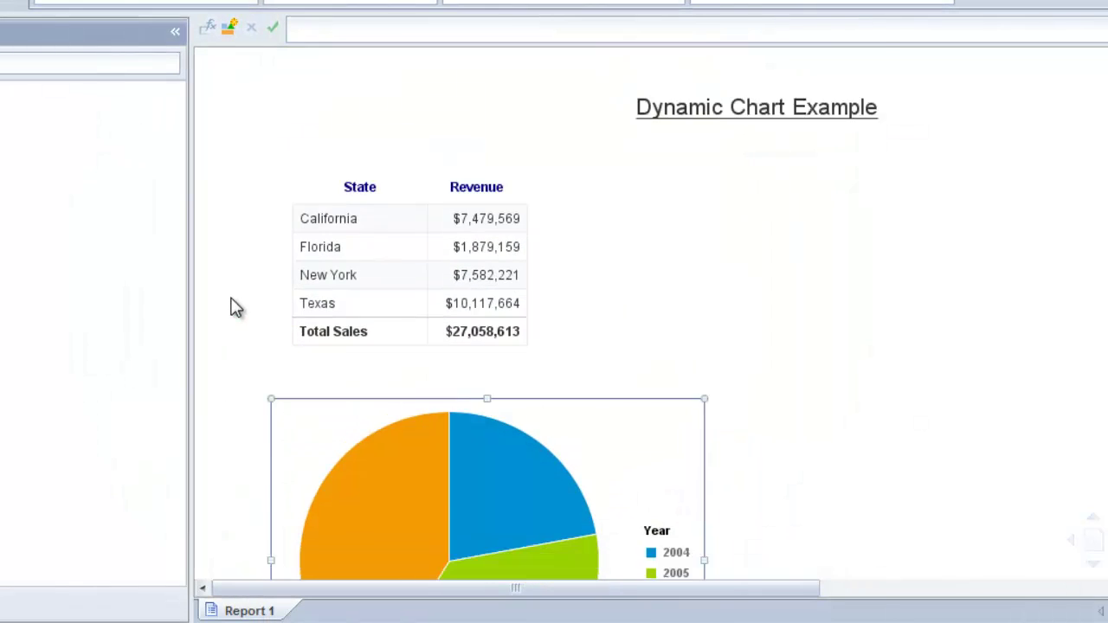
scroll(236, 307, "up", 1)
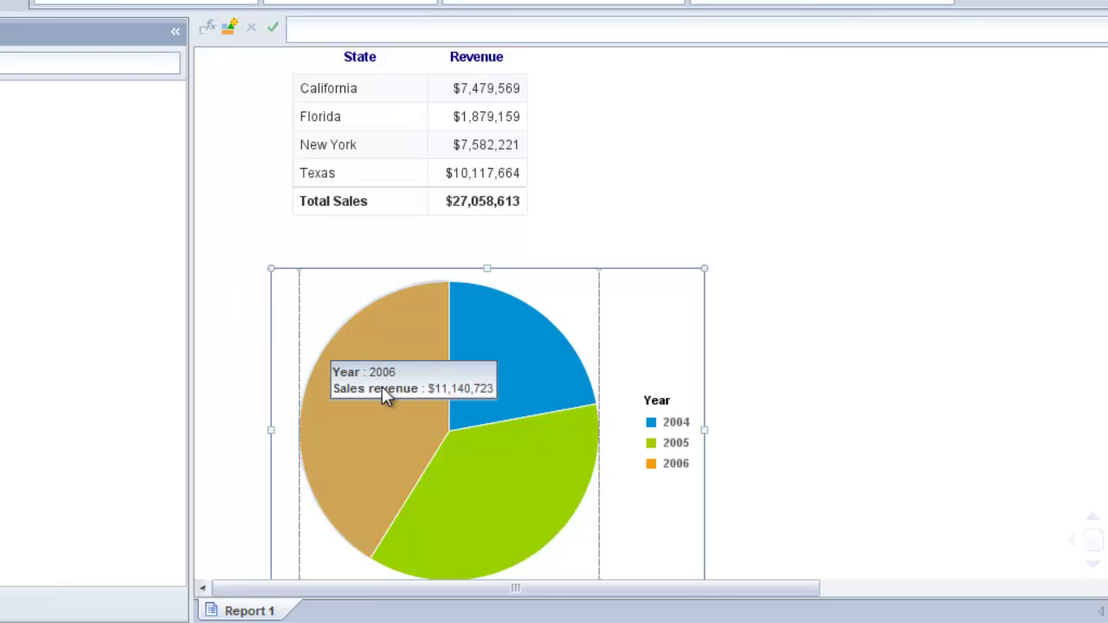
mouse_move(523, 386)
mouse_move(398, 384)
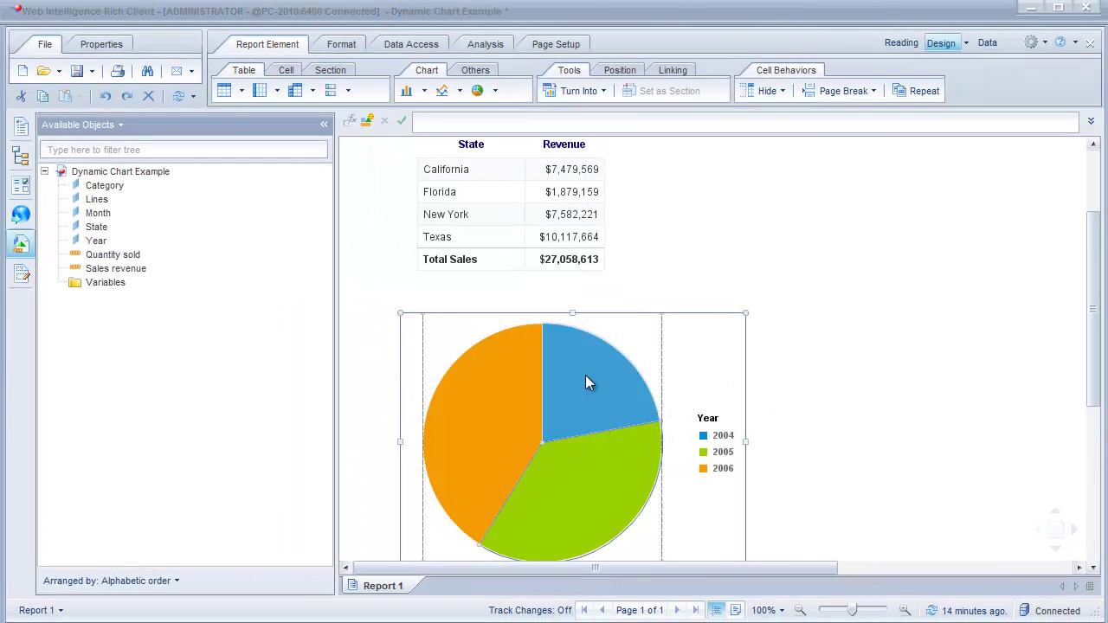
mouse_move(564, 385)
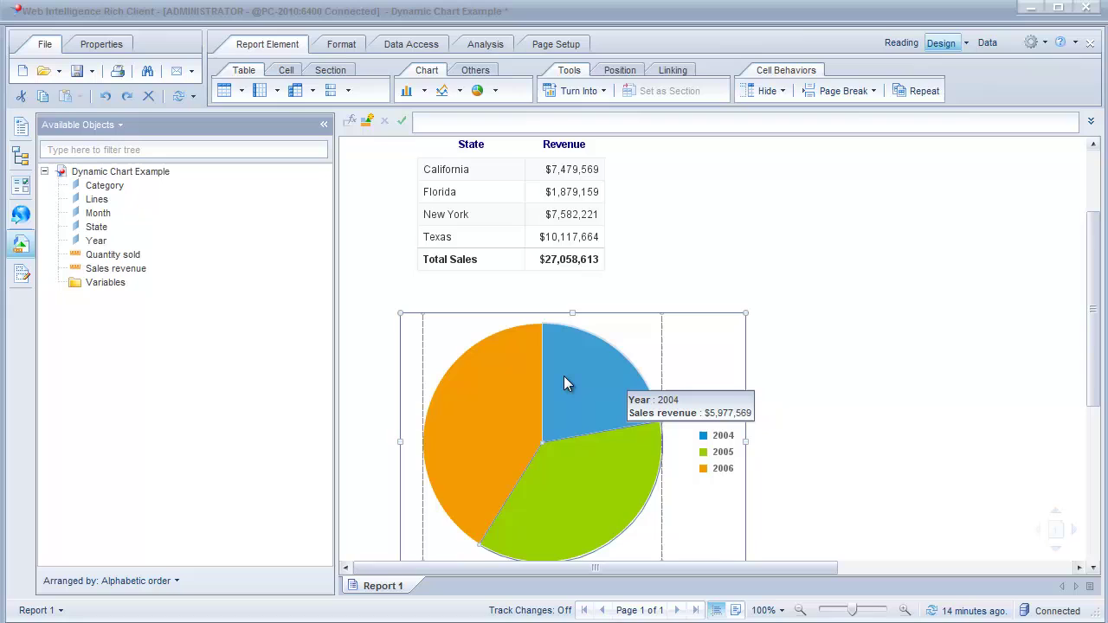
Step: Make the pie chart title visible and set its text to 'Sales by Year'
right_click(565, 378)
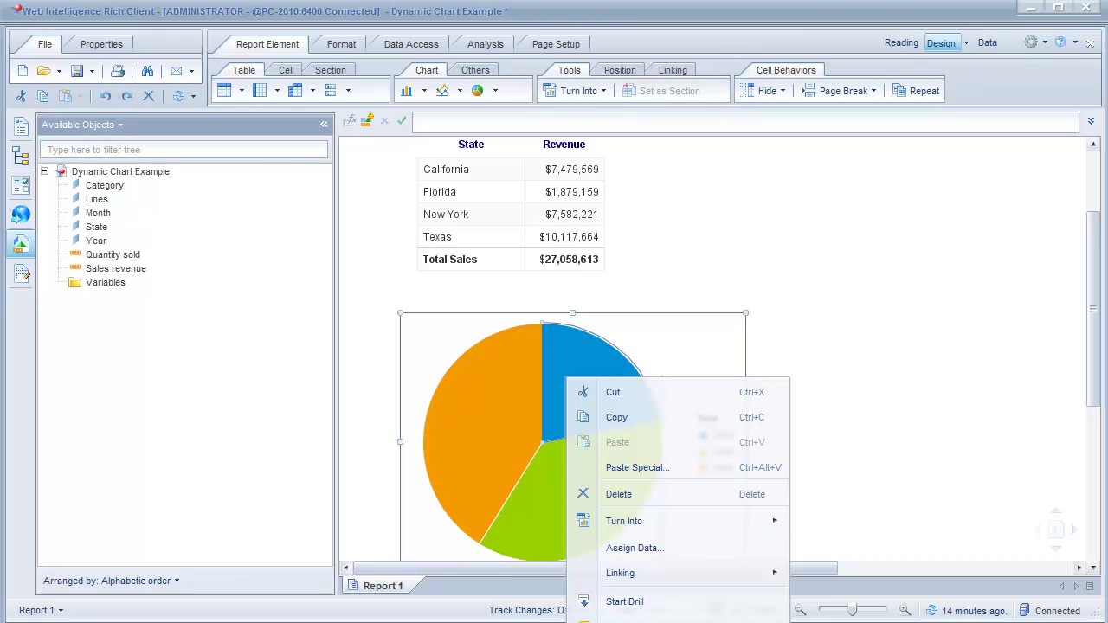
left_click(636, 622)
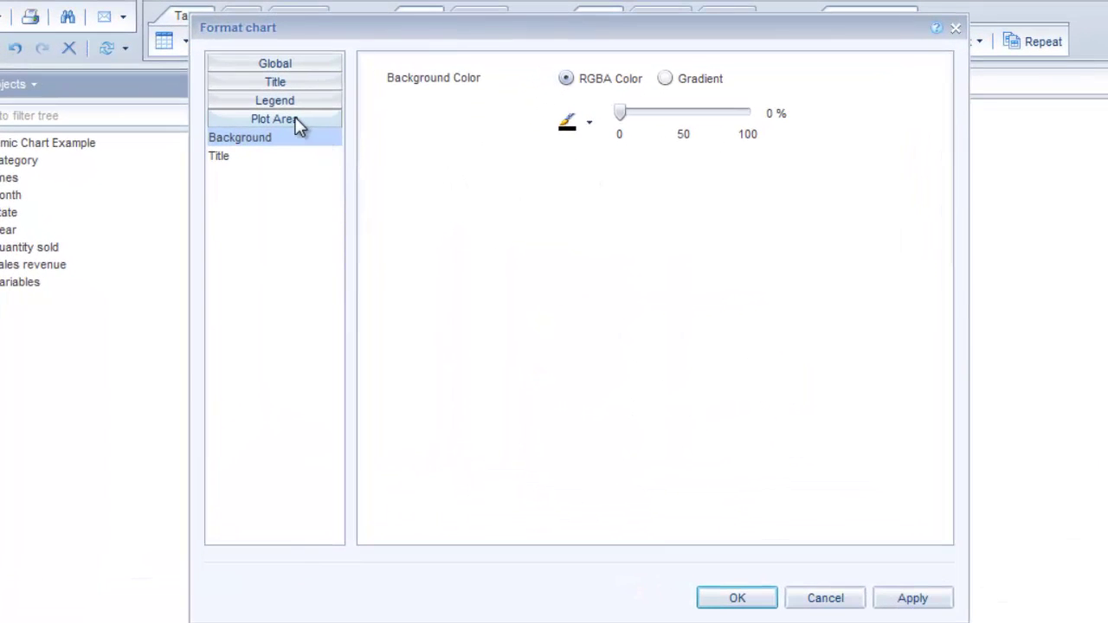
left_click(878, 591)
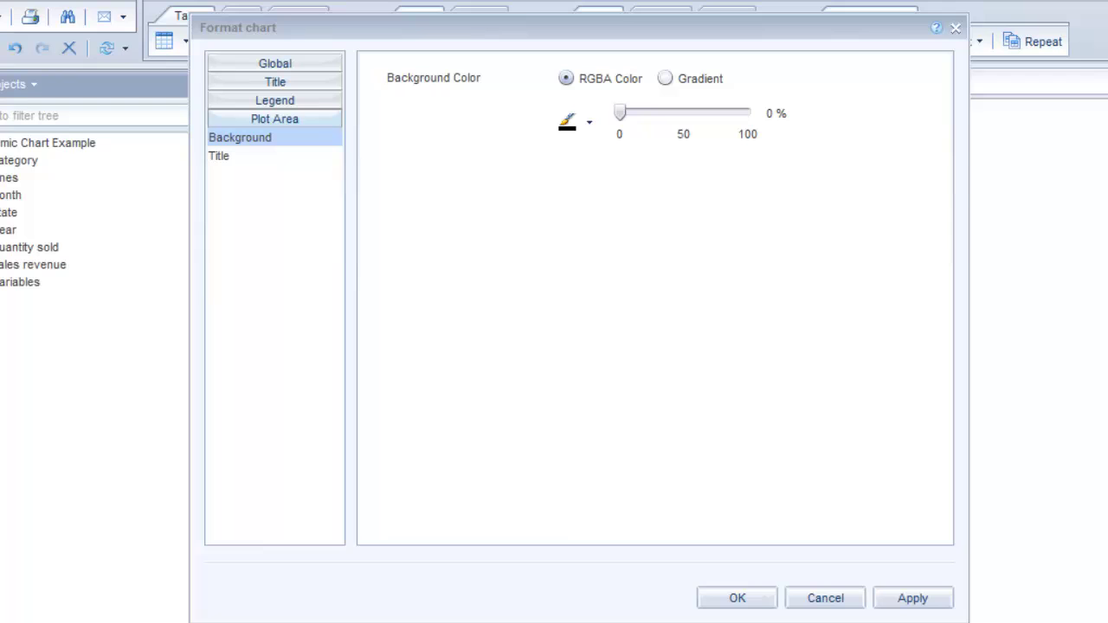
left_click(277, 81)
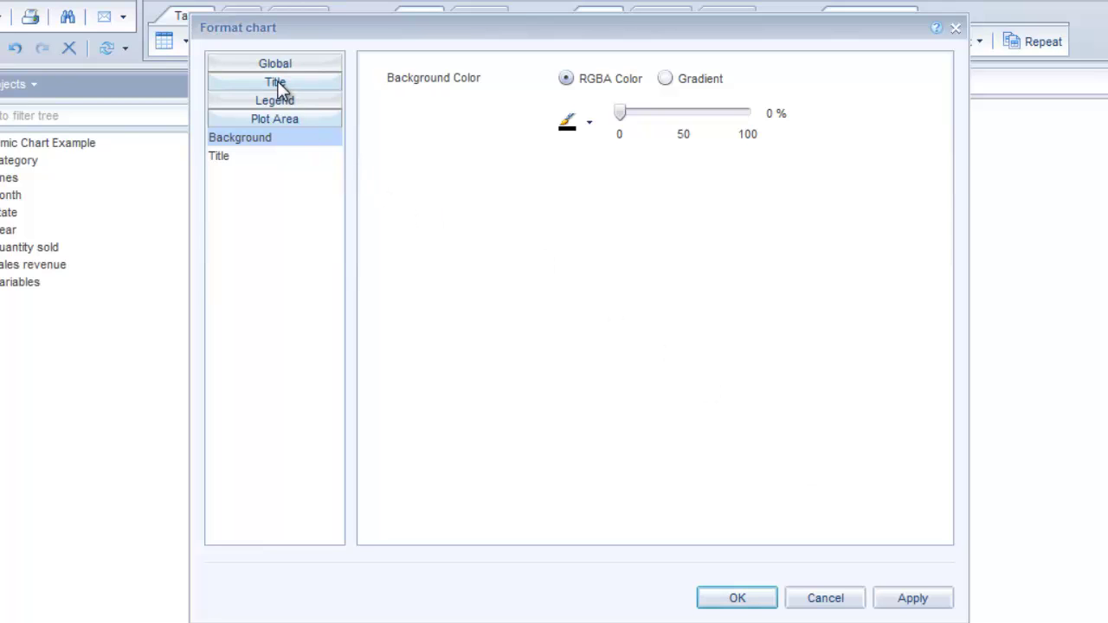
left_click(566, 103)
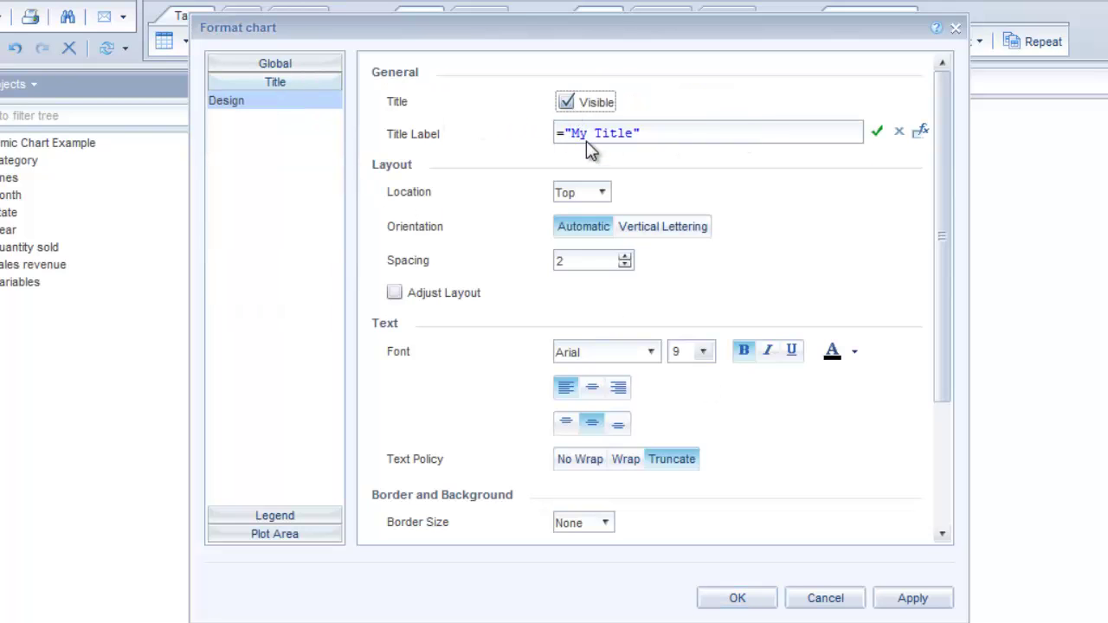
left_click_drag(571, 134, 633, 132)
type("Sales by Ye")
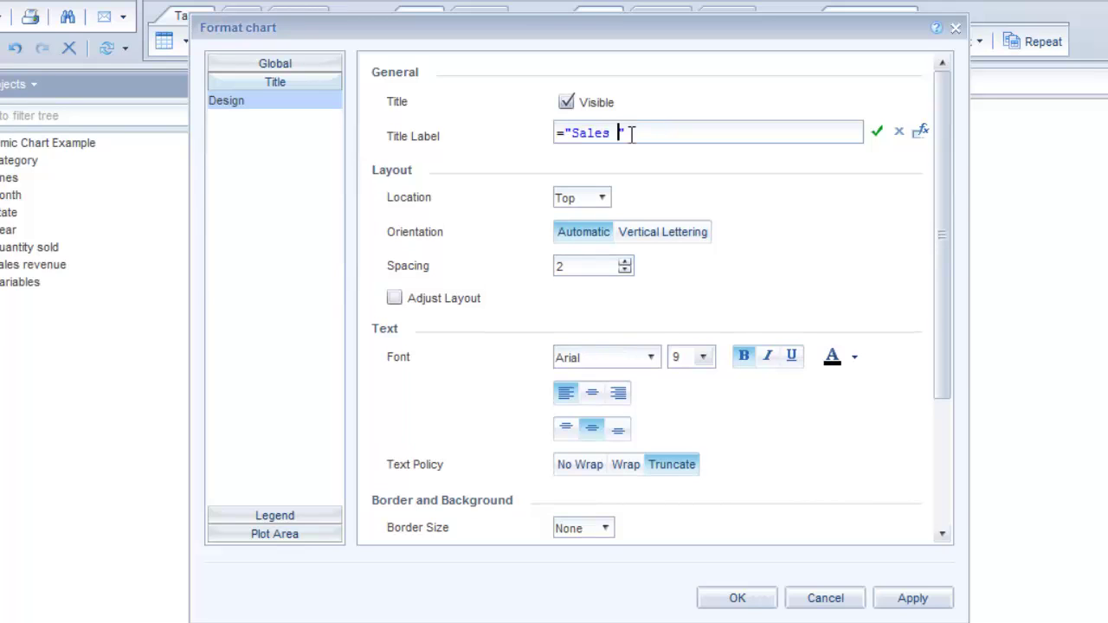
type("ar")
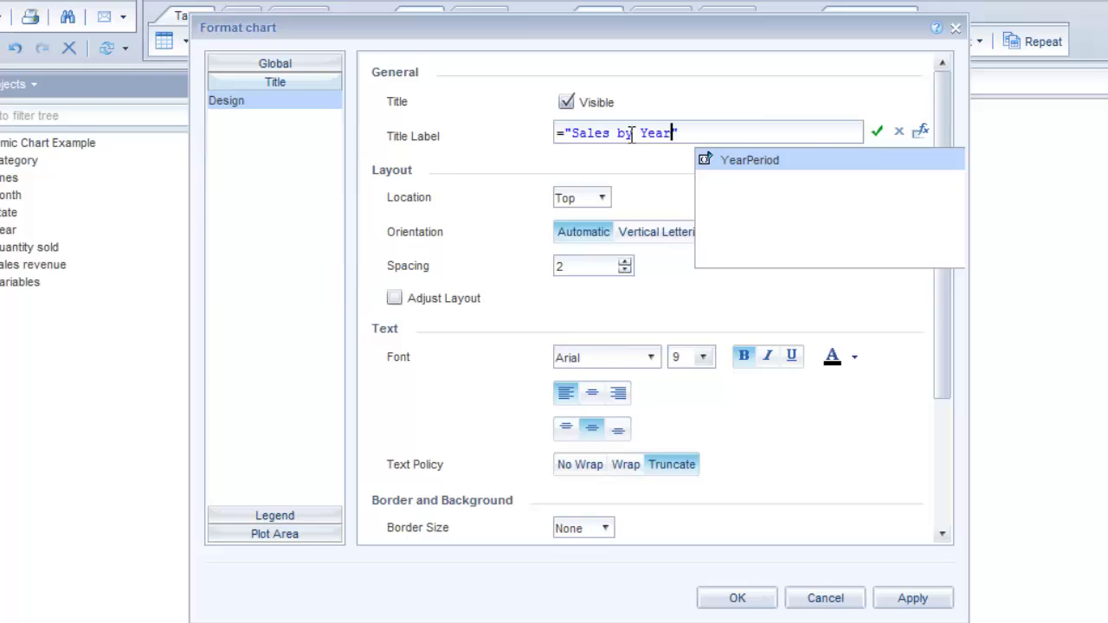
left_click(876, 131)
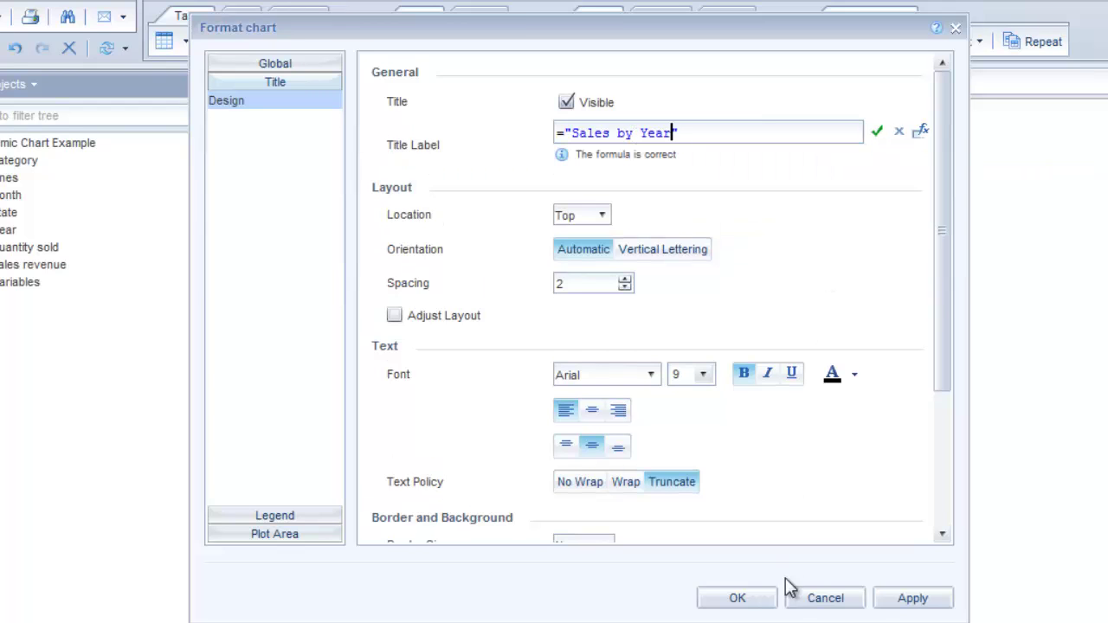
left_click(751, 599)
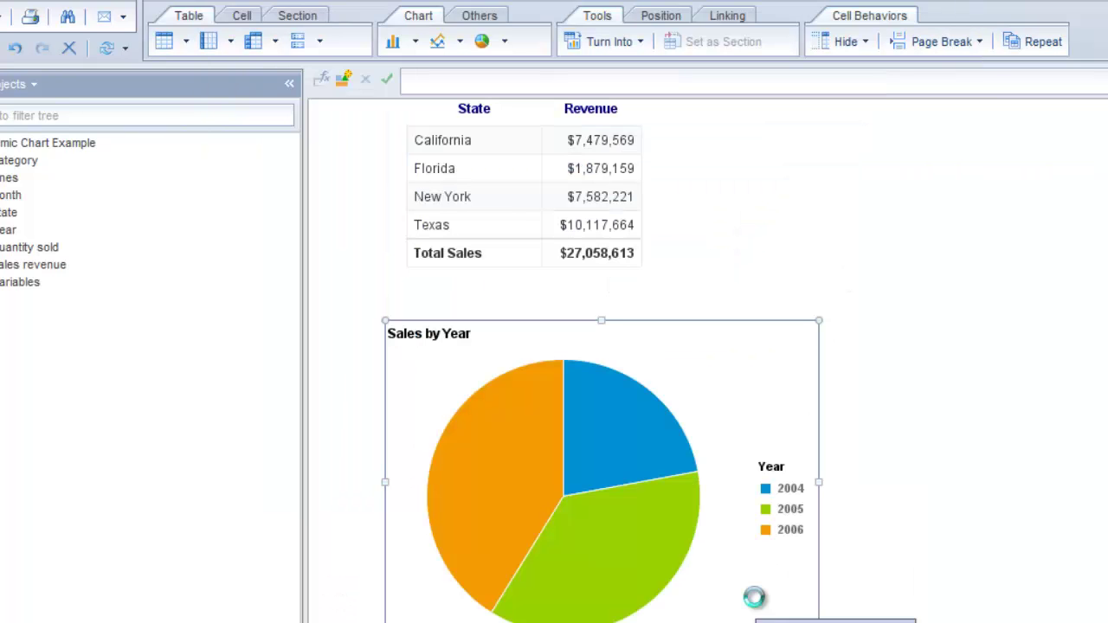
left_click(430, 338)
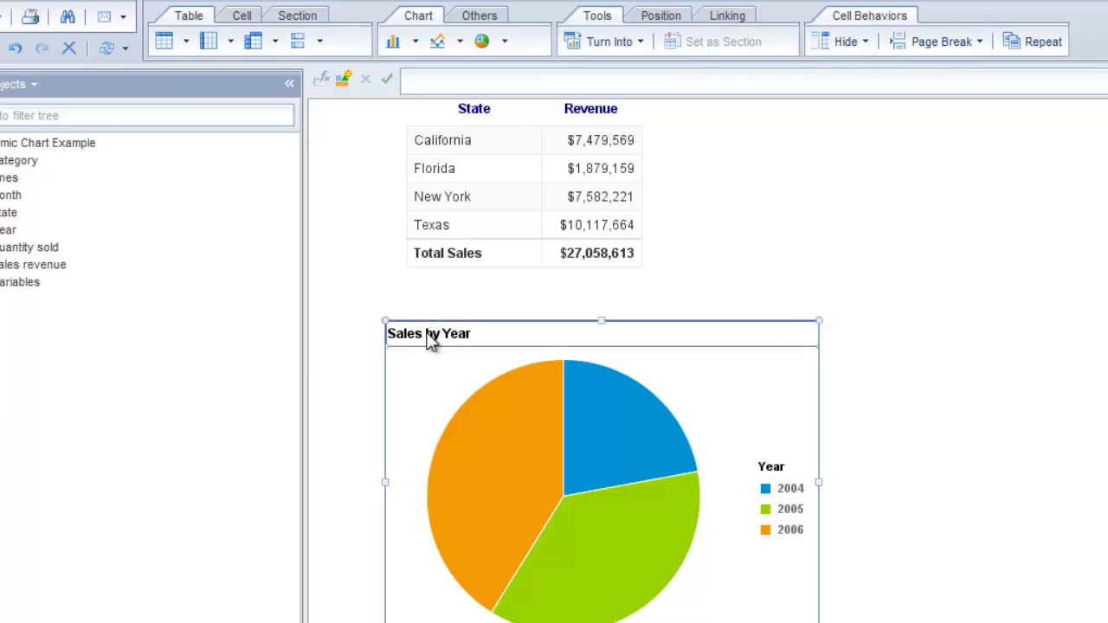
Step: Center-align the 'Sales by Year' title horizontally in the chart format settings
right_click(430, 338)
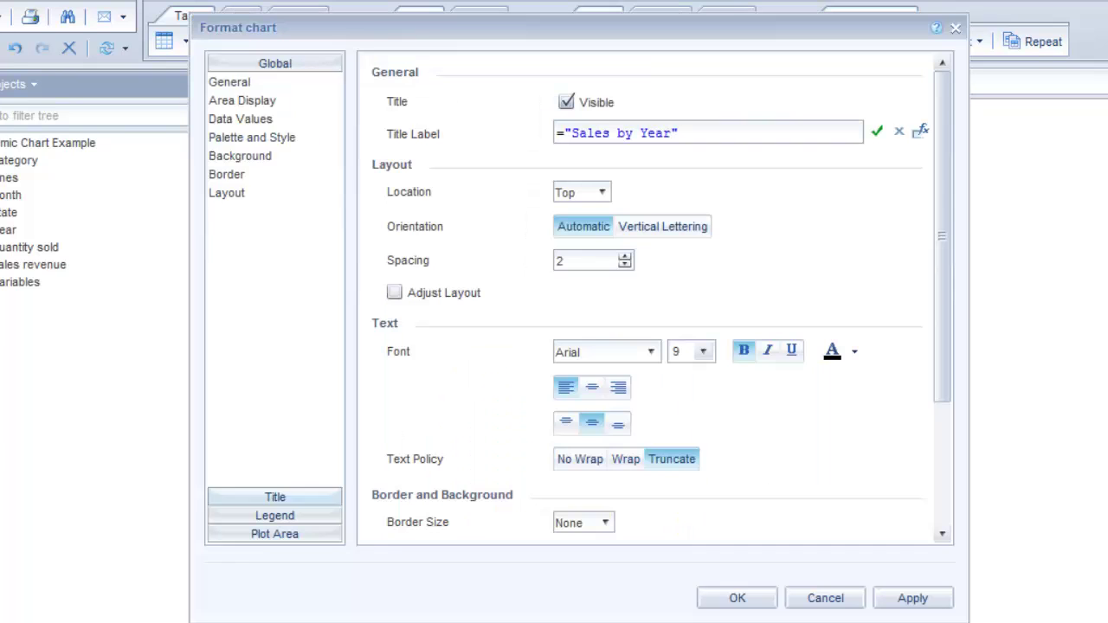
left_click(275, 496)
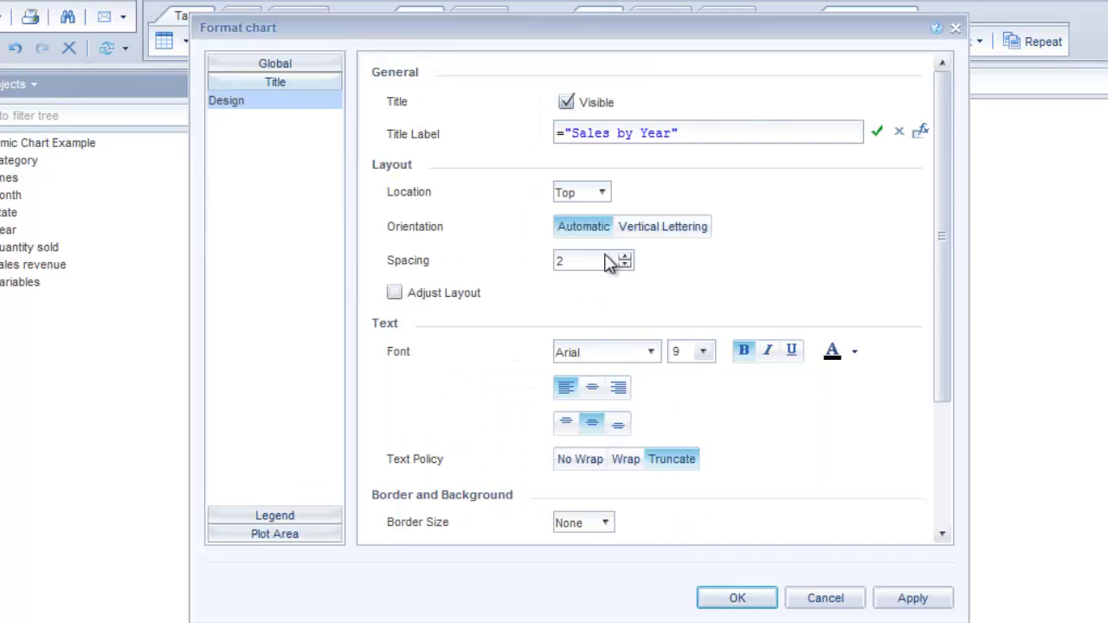
left_click(594, 389)
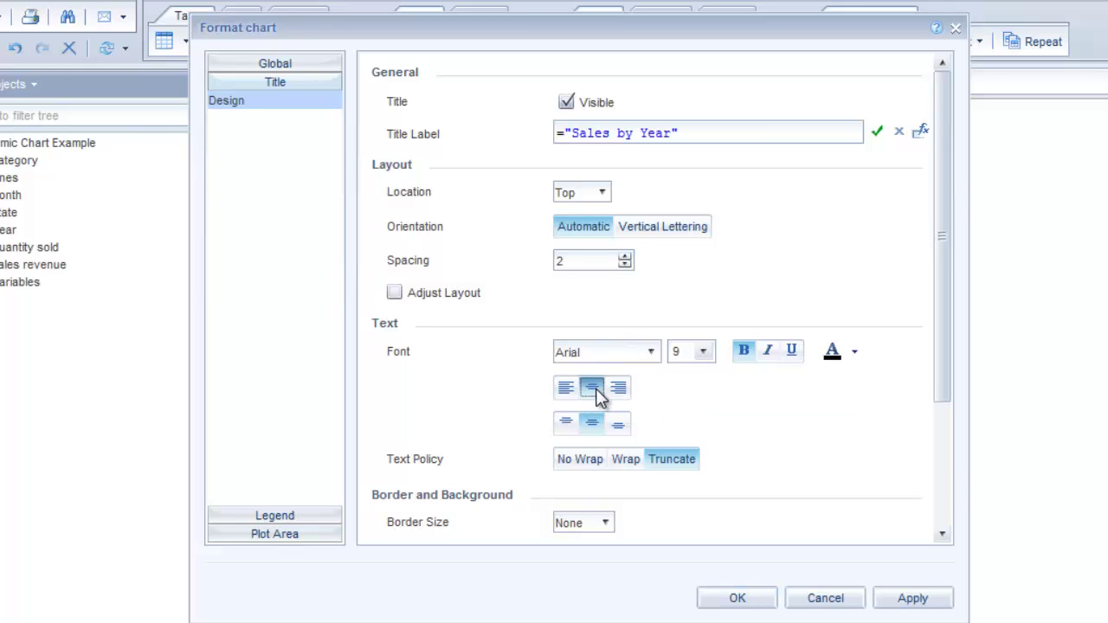
left_click(736, 598)
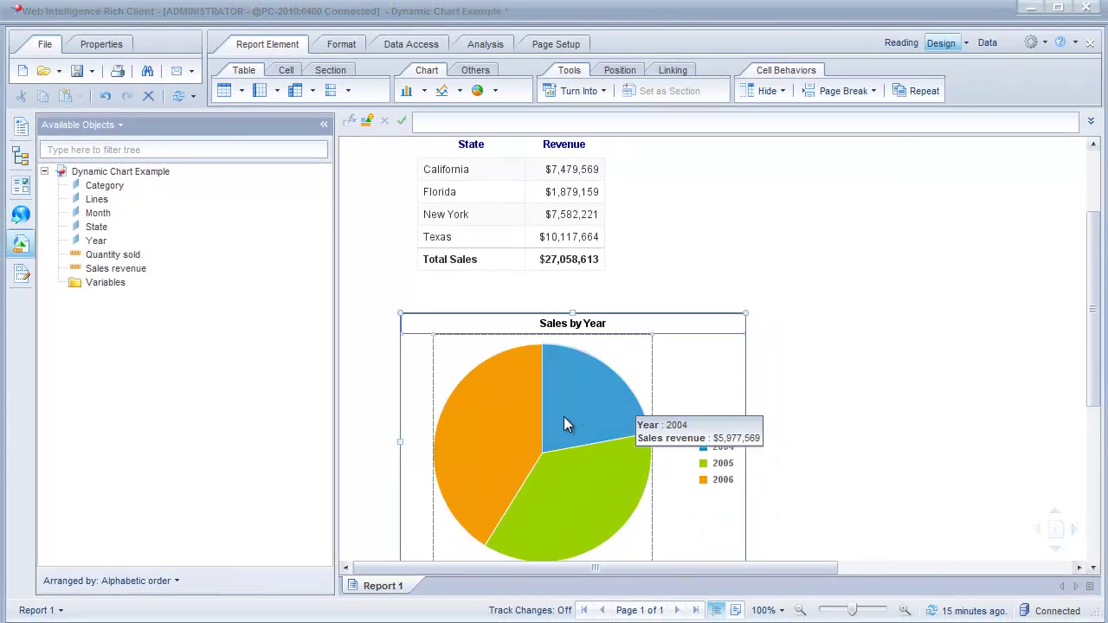
Step: Turn on the pie chart's data labels with the Label and Value data type
right_click(564, 417)
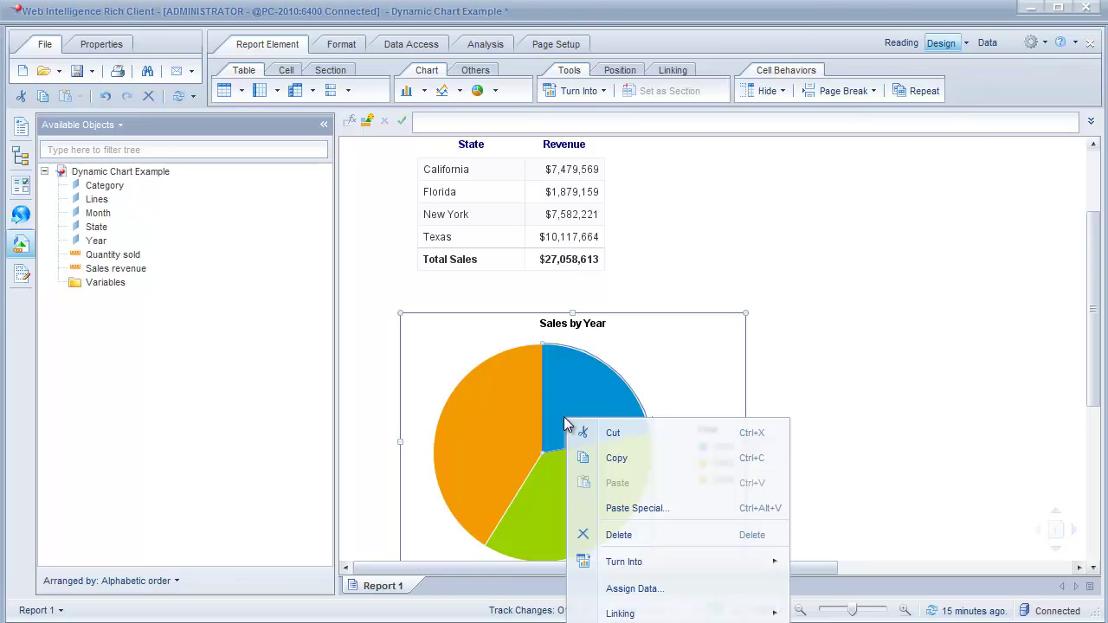
left_click(640, 620)
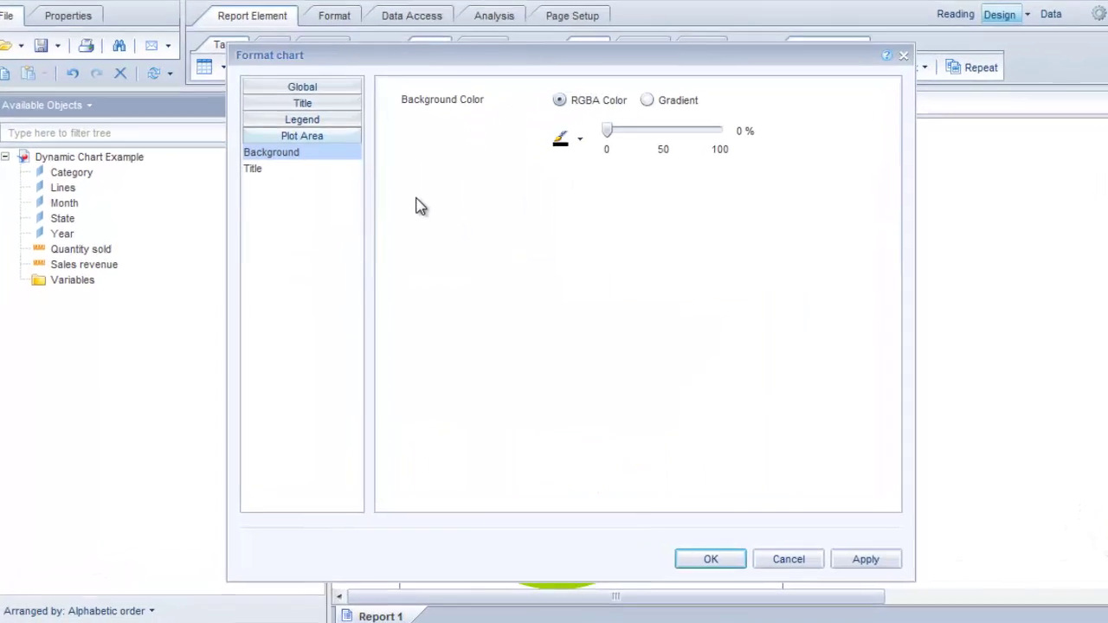
left_click(290, 62)
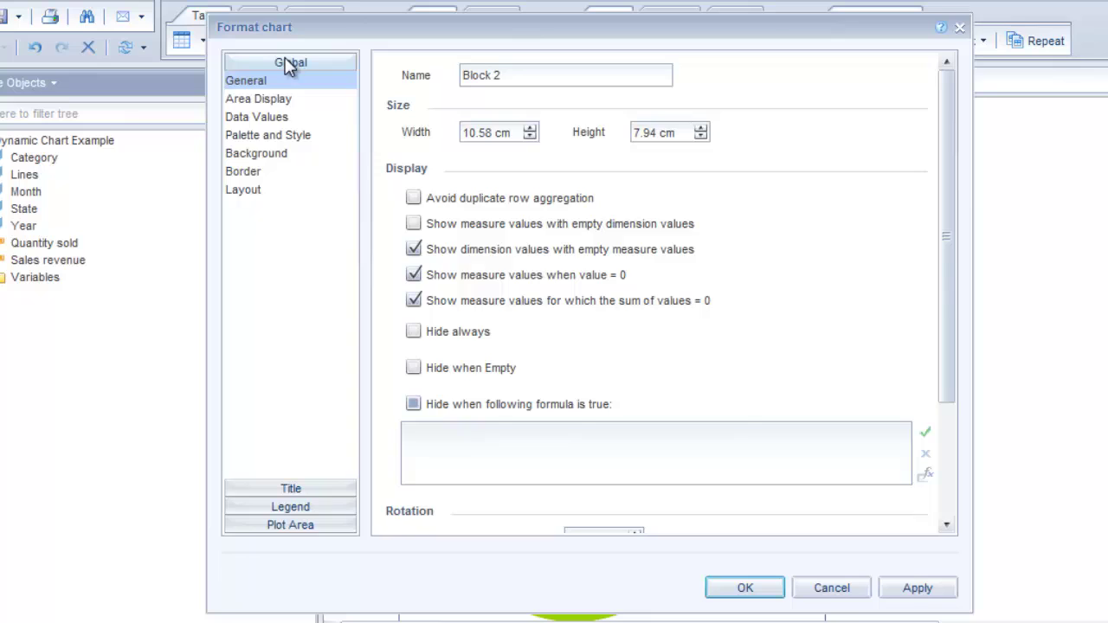
left_click(267, 119)
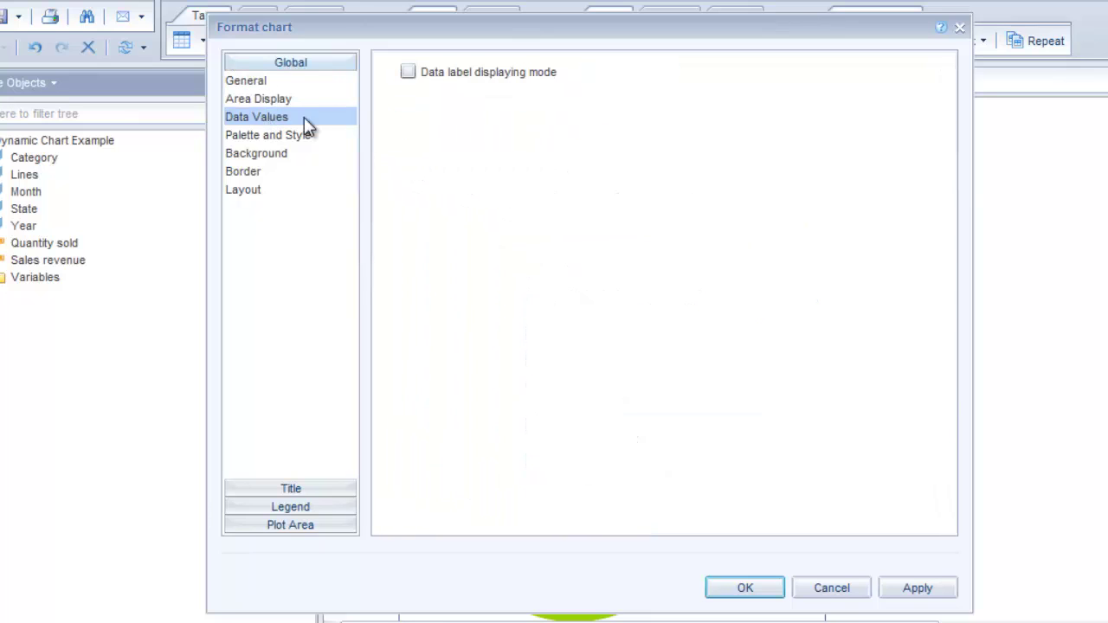
left_click(408, 72)
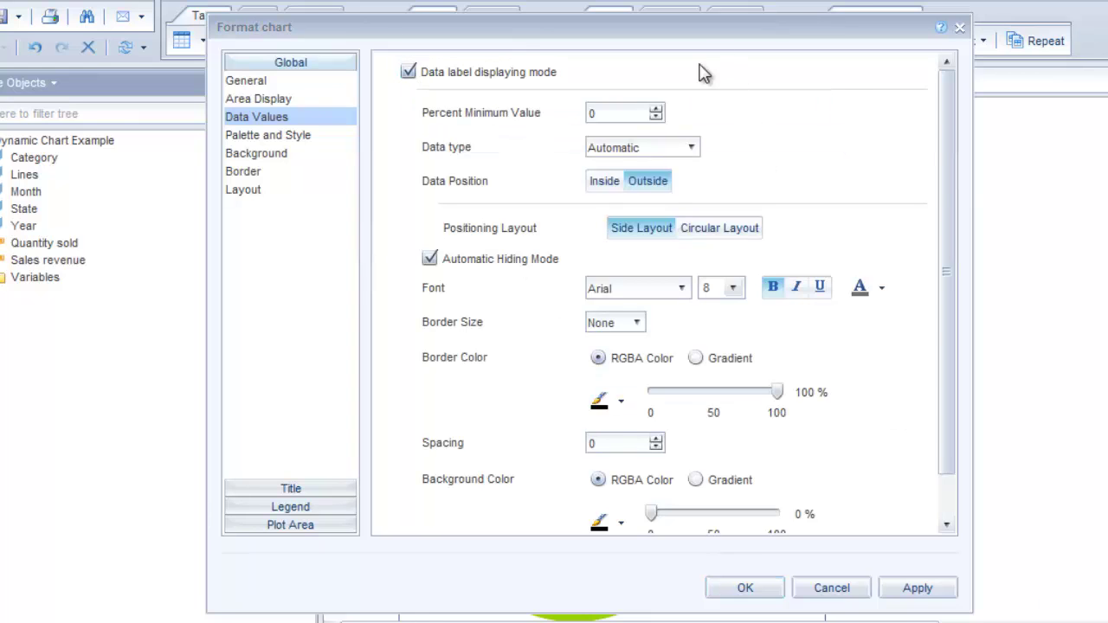
left_click(694, 149)
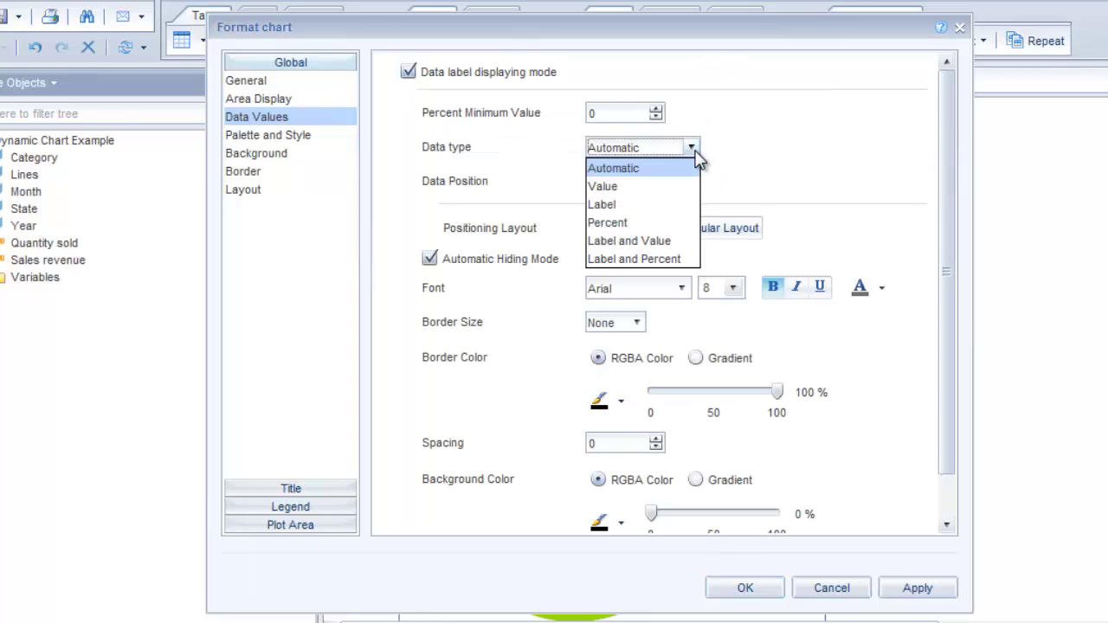
left_click(652, 240)
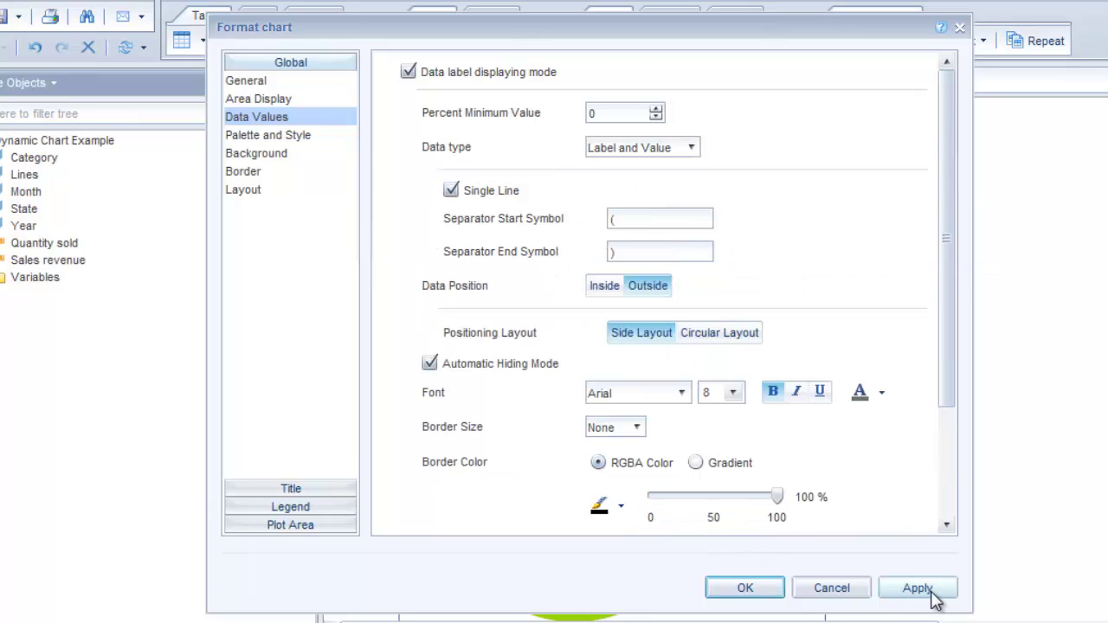
left_click(748, 589)
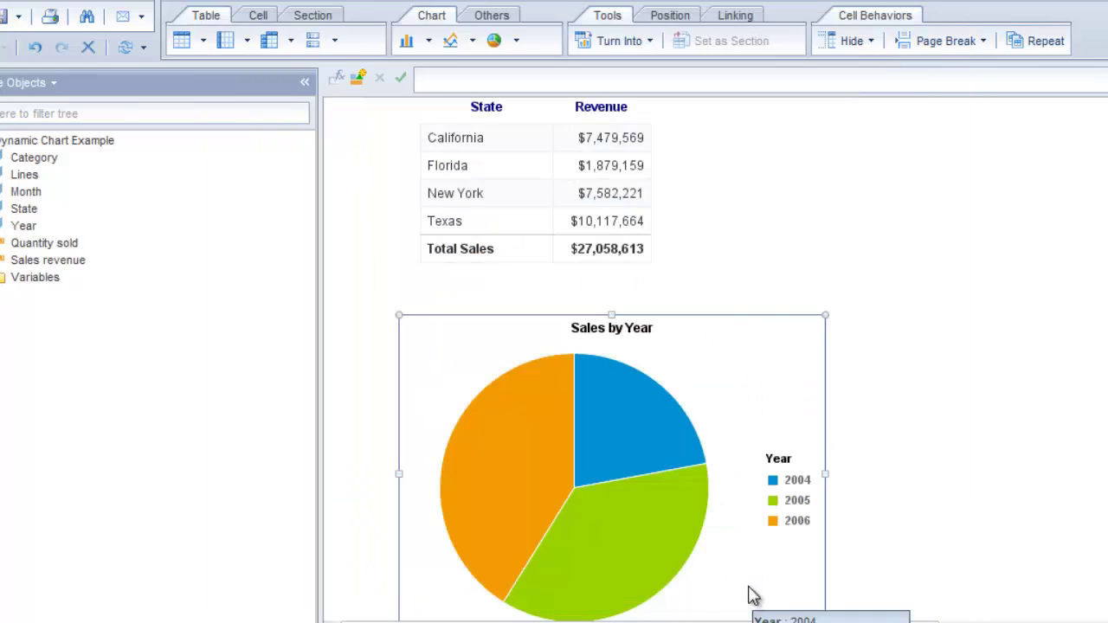
mouse_move(505, 452)
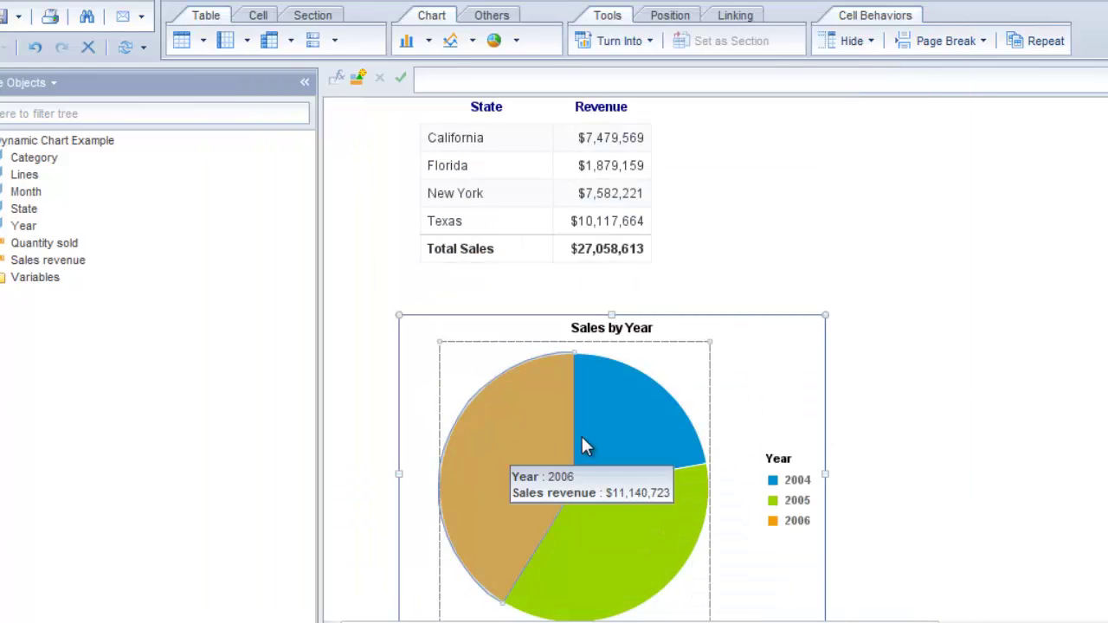
mouse_move(597, 434)
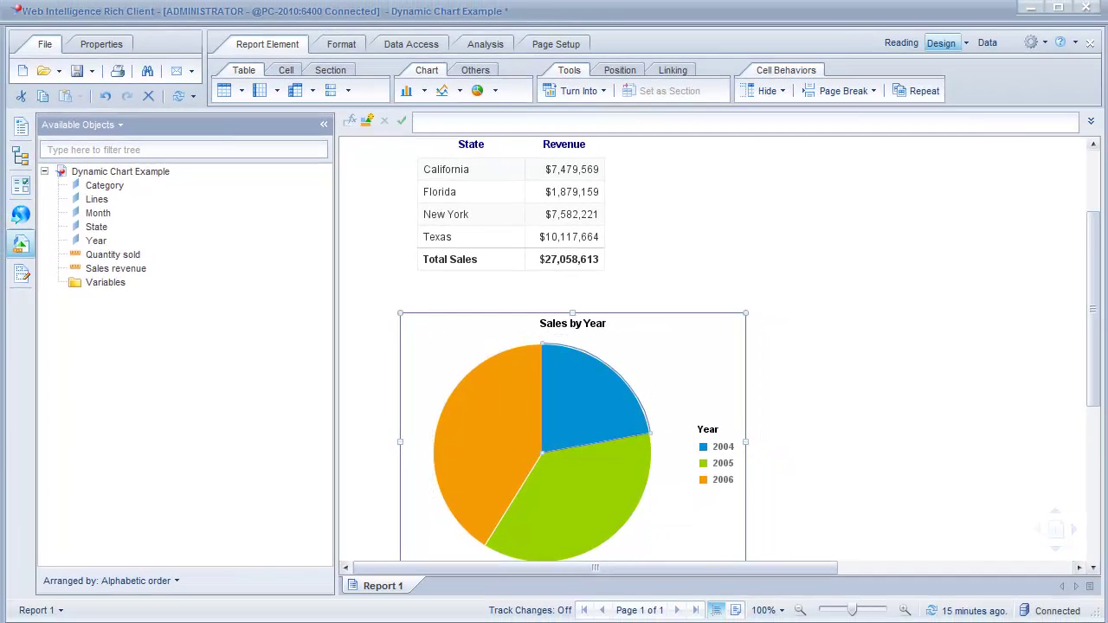
Step: Position the pie data labels Inside the slices with black font colour
mouse_move(540, 360)
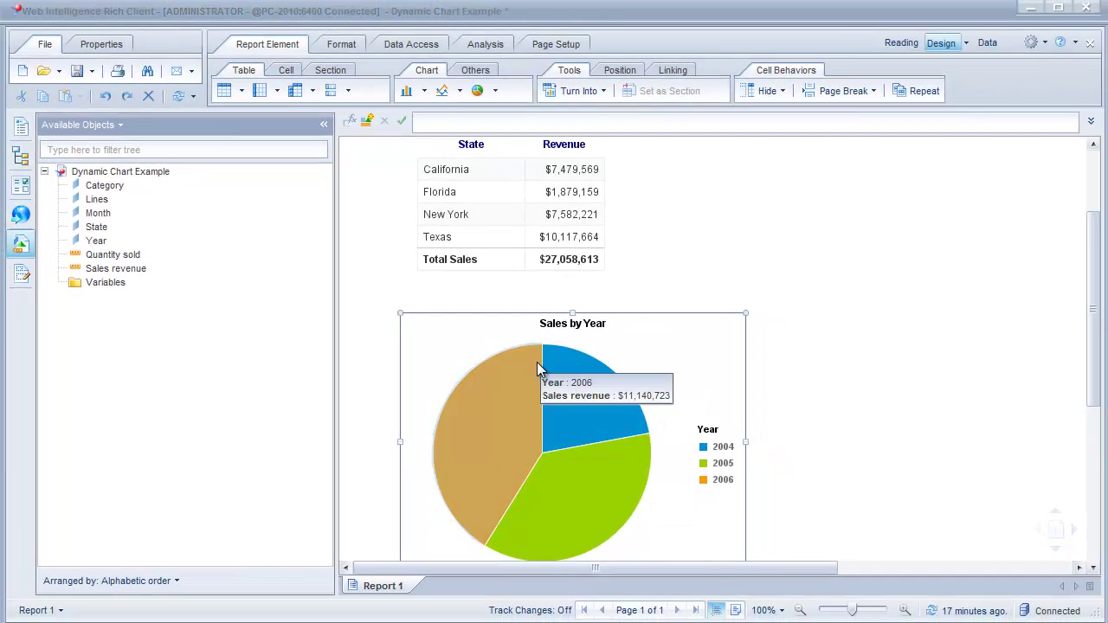
right_click(554, 375)
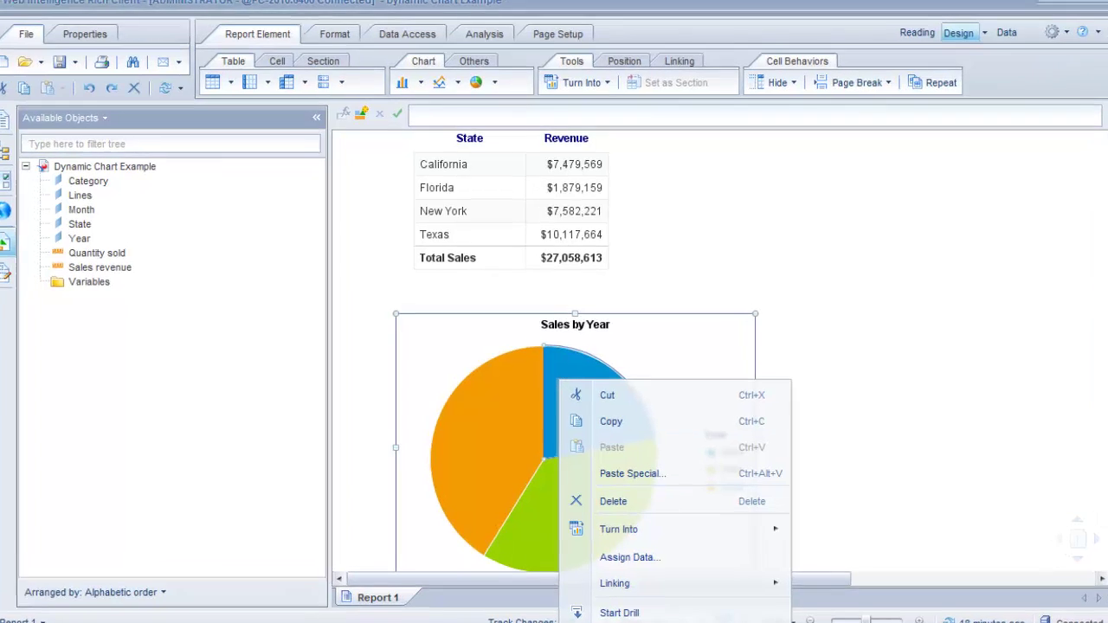
left_click(623, 619)
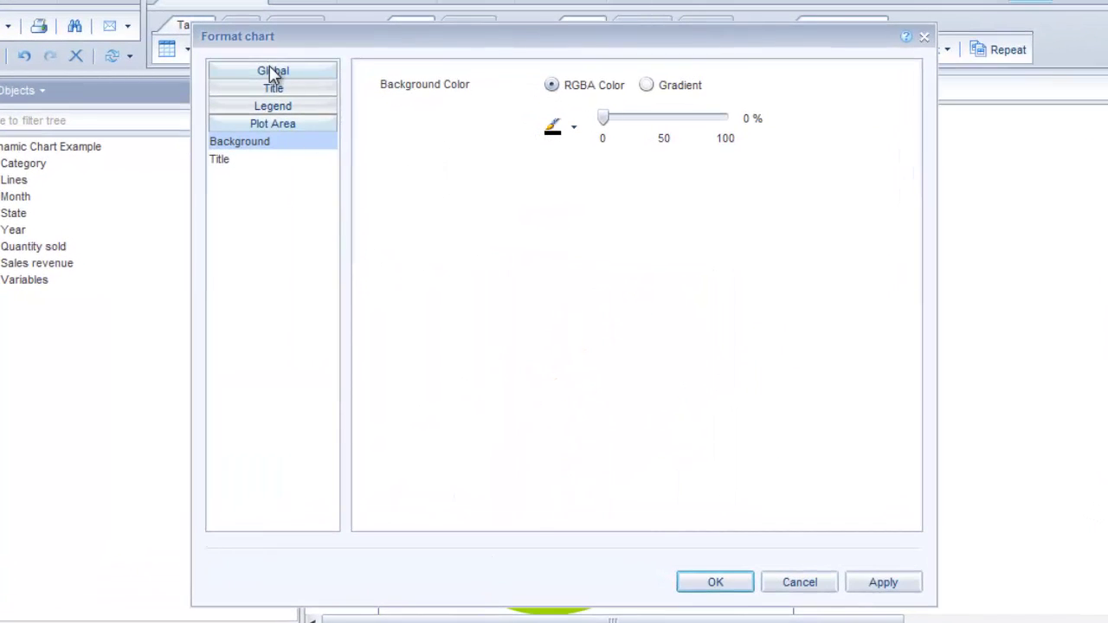
left_click(270, 69)
left_click(239, 123)
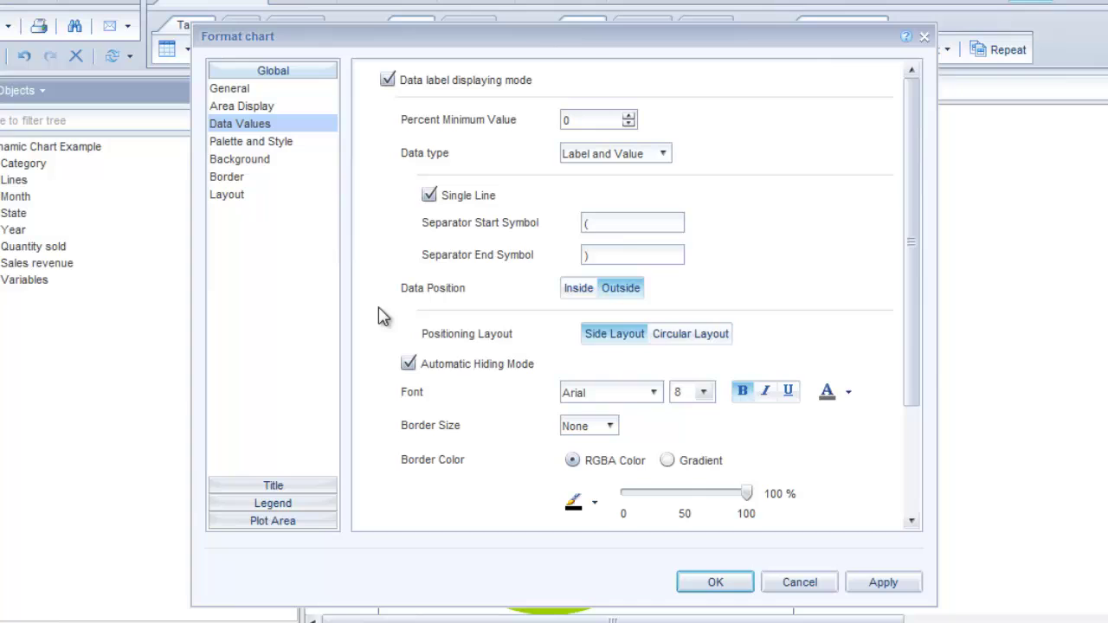
left_click(576, 290)
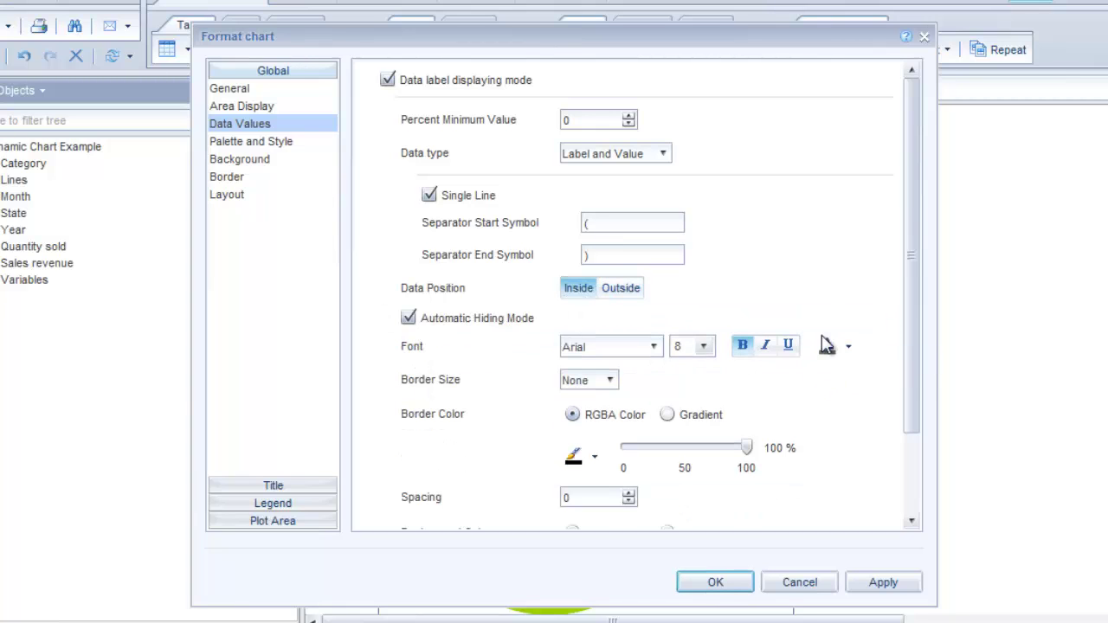
left_click(848, 347)
left_click(833, 399)
left_click(883, 589)
left_click(713, 585)
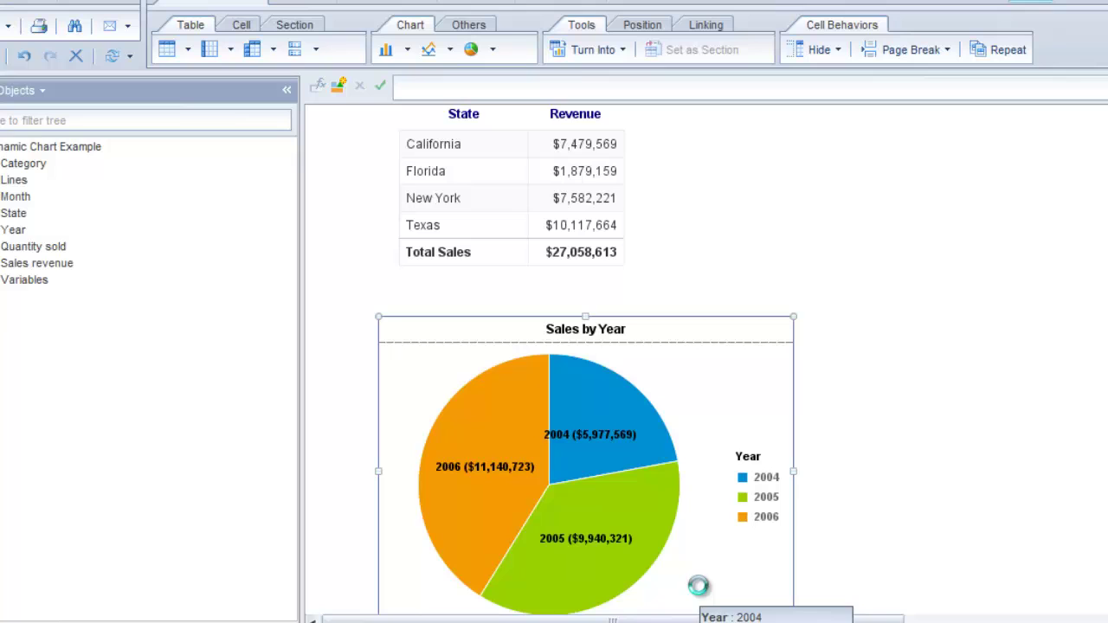
mouse_move(506, 477)
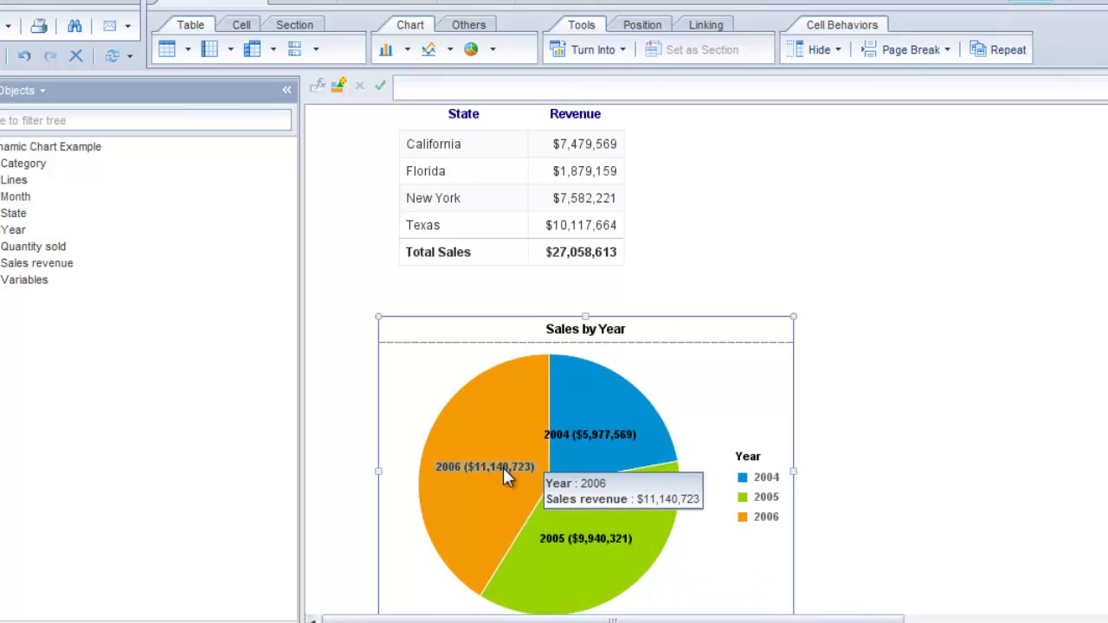
mouse_move(580, 437)
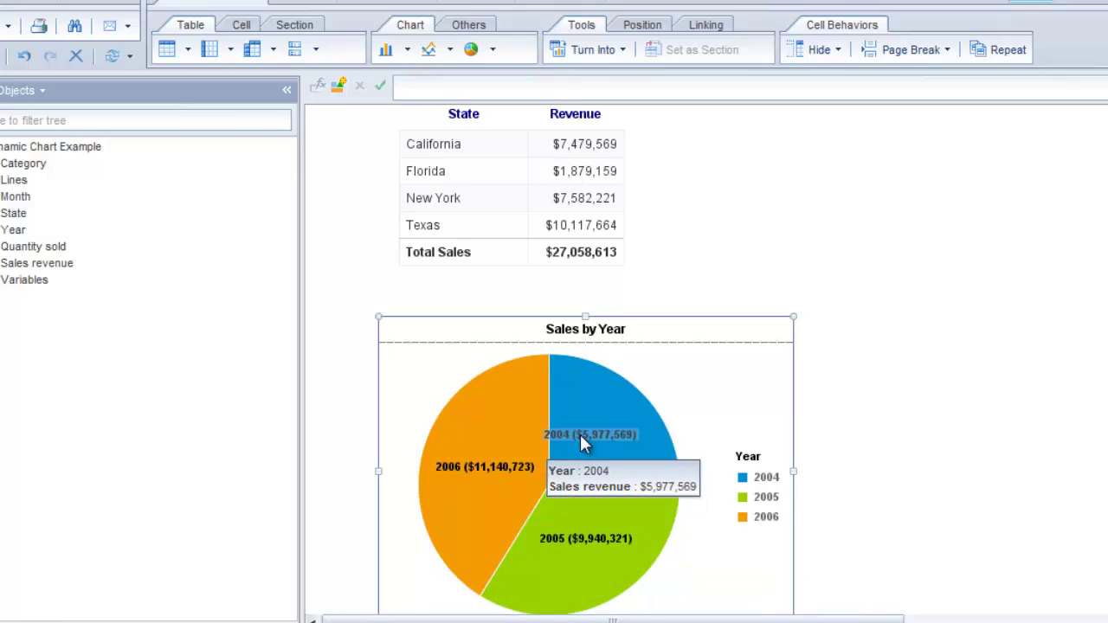
mouse_move(599, 548)
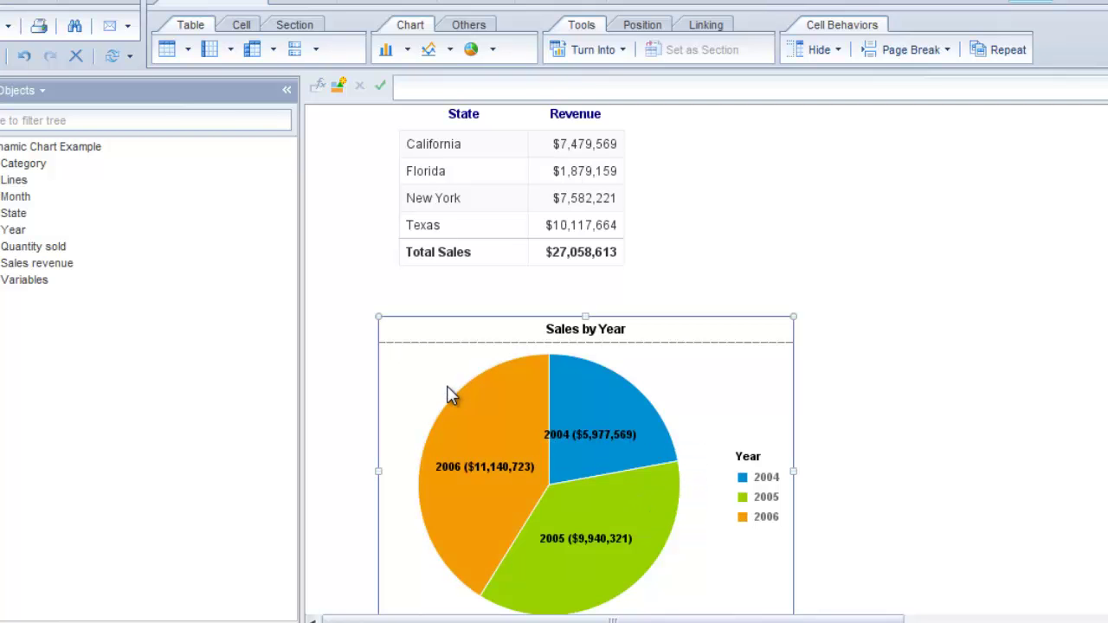
mouse_move(468, 475)
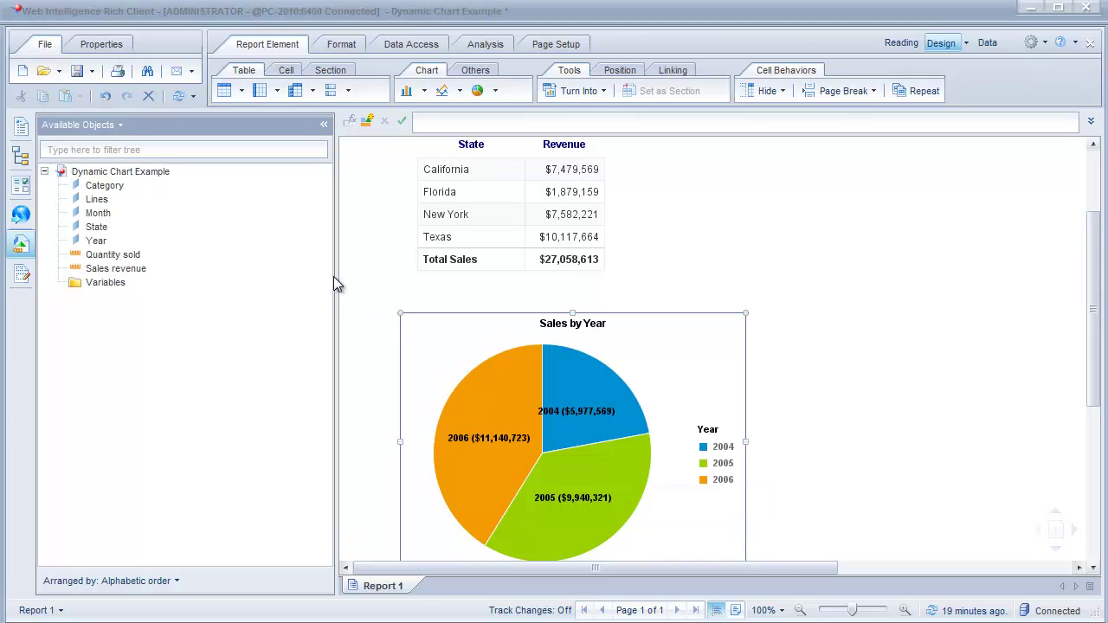
Step: Insert a plain line chart to the right of the State and Revenue table
left_click_drag(337, 276, 256, 285)
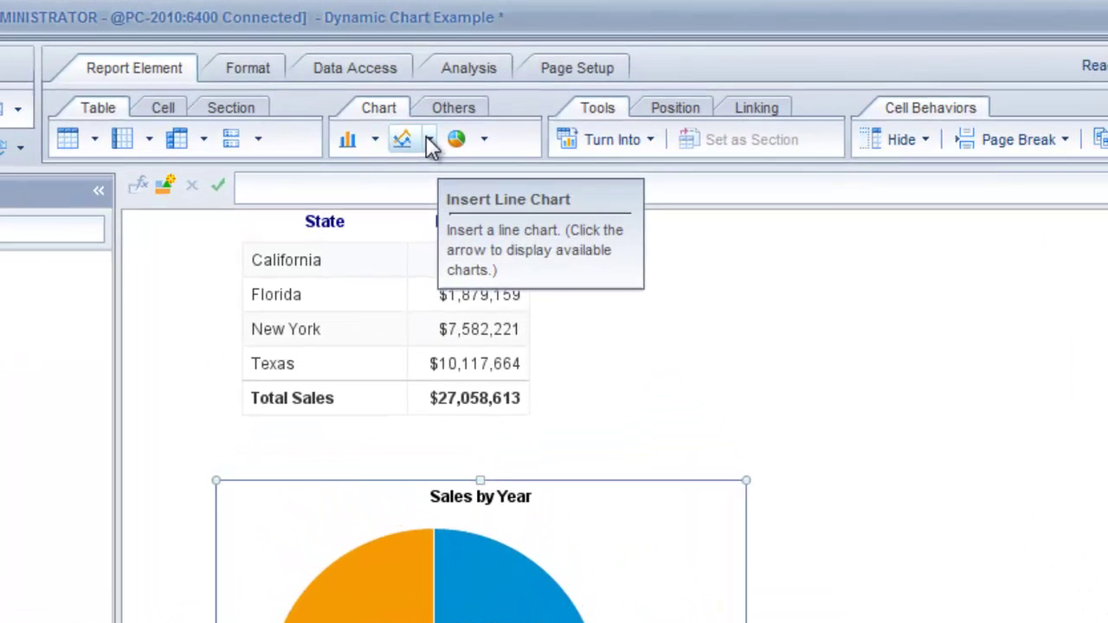
left_click(458, 90)
left_click(456, 183)
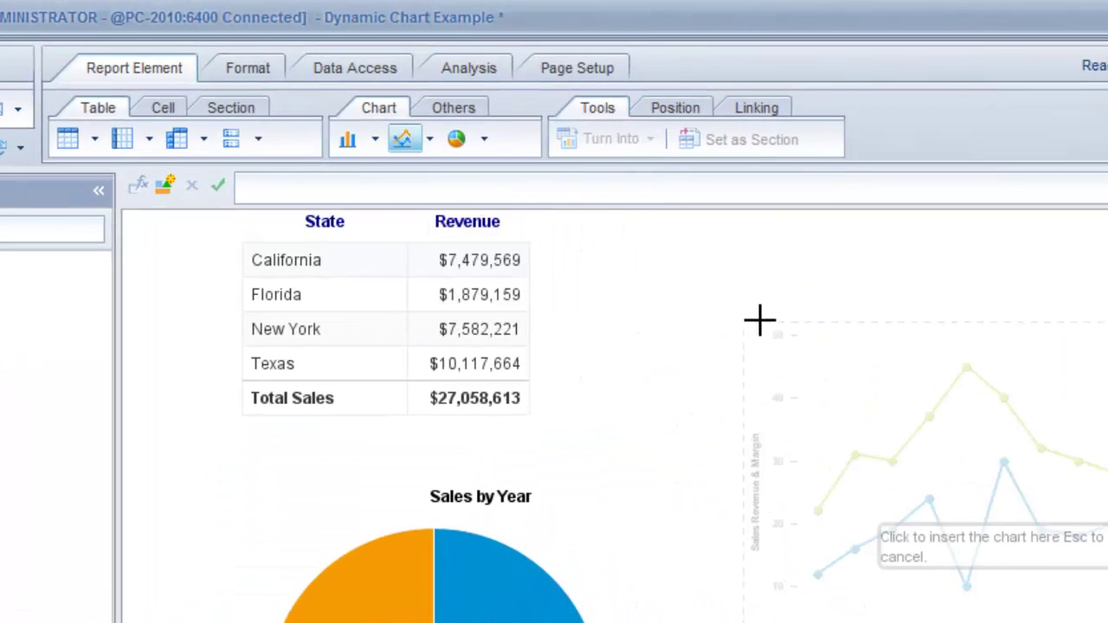
left_click(809, 261)
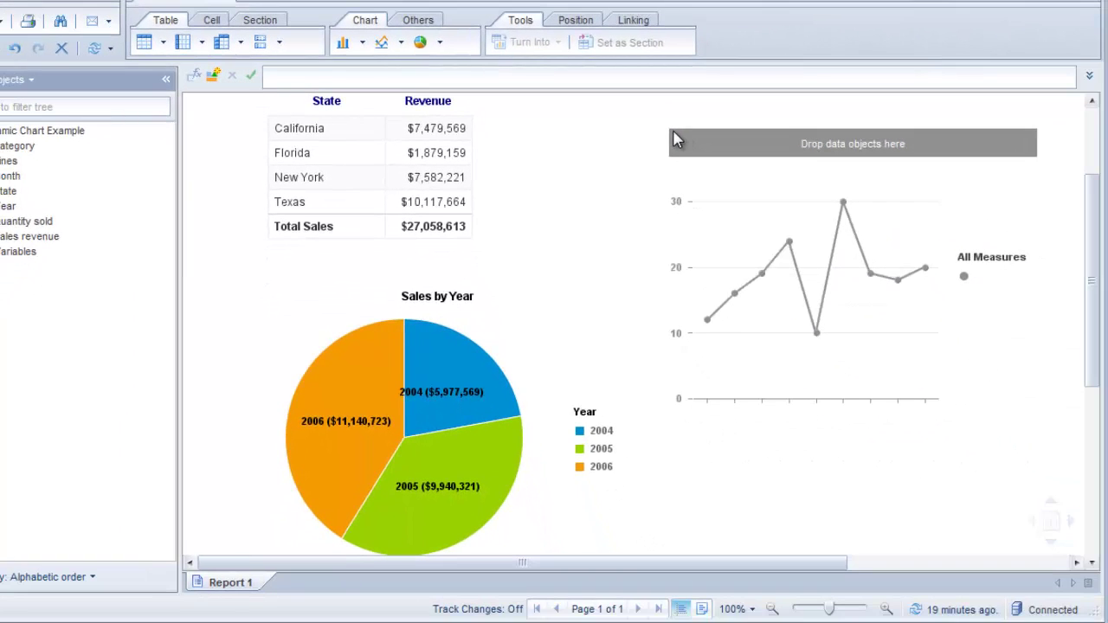
Step: Stretch the line chart taller so it extends down beside the pie chart
left_click(861, 402)
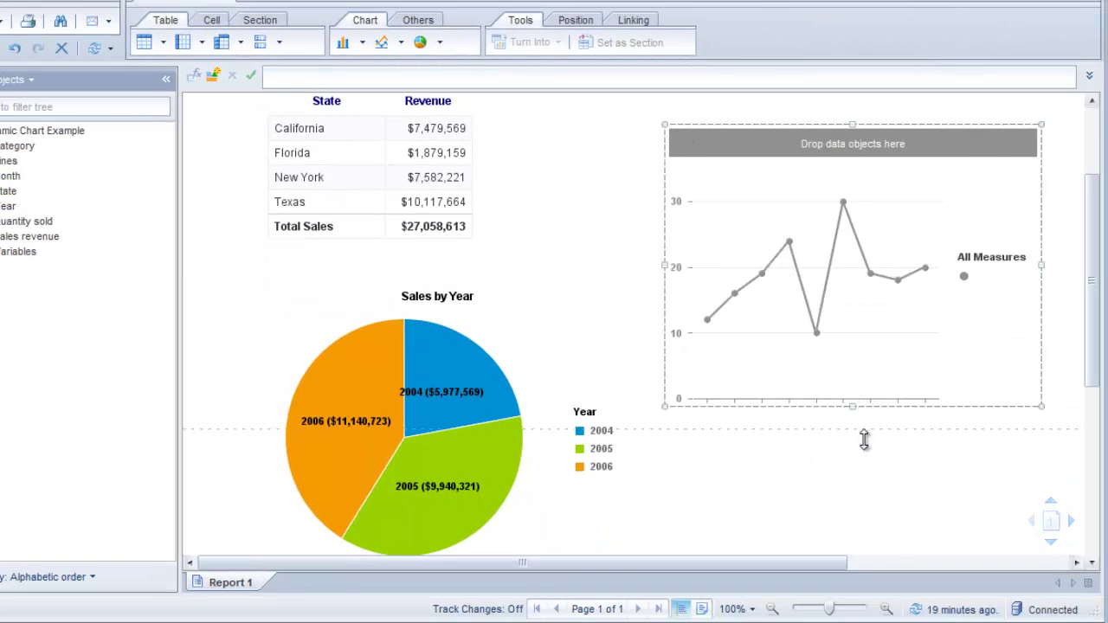
left_click_drag(876, 570, 834, 475)
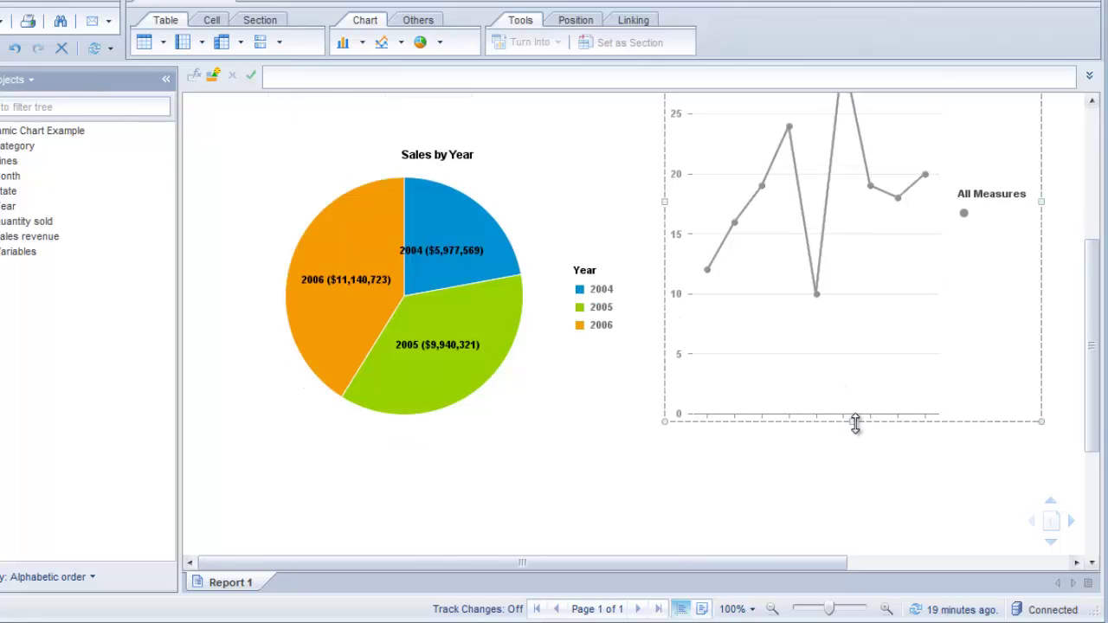
left_click_drag(853, 423, 861, 465)
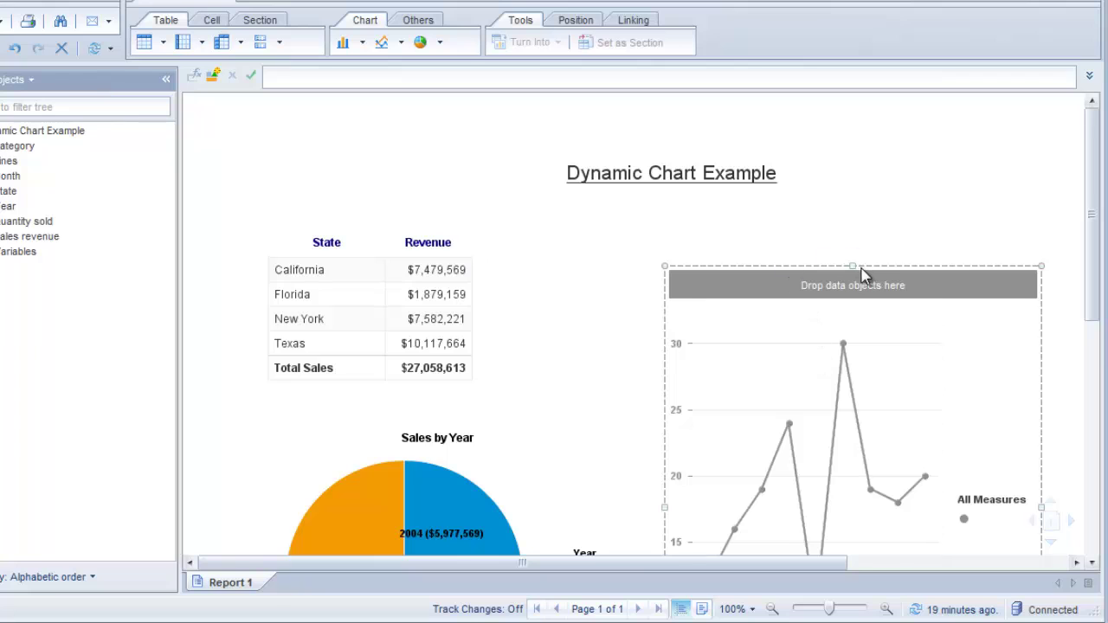
left_click(822, 265)
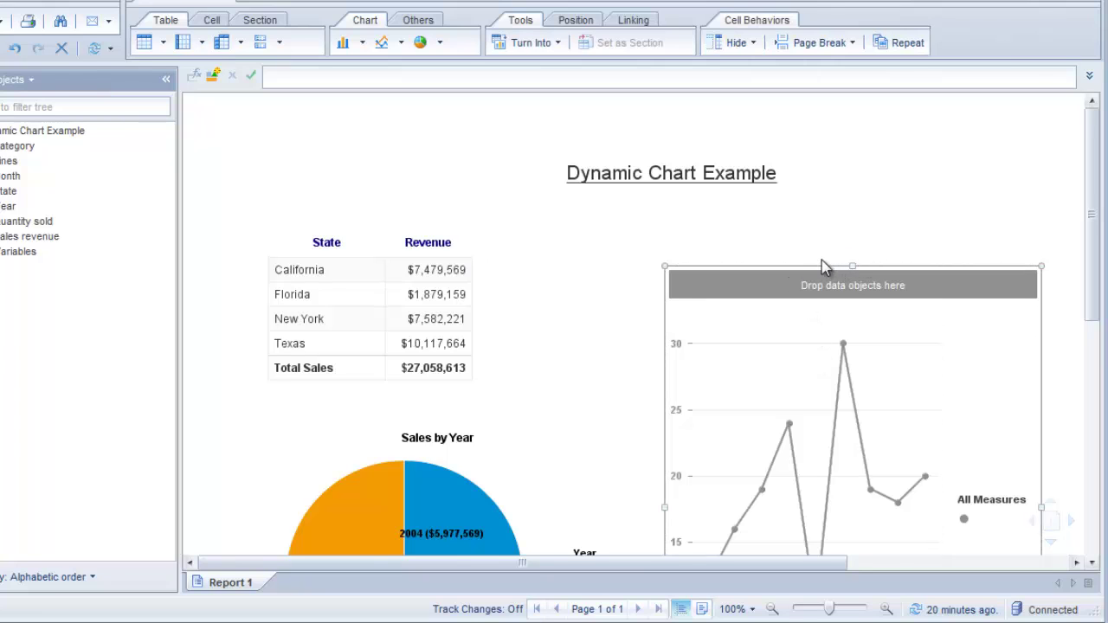
scroll(790, 342, "down", 3)
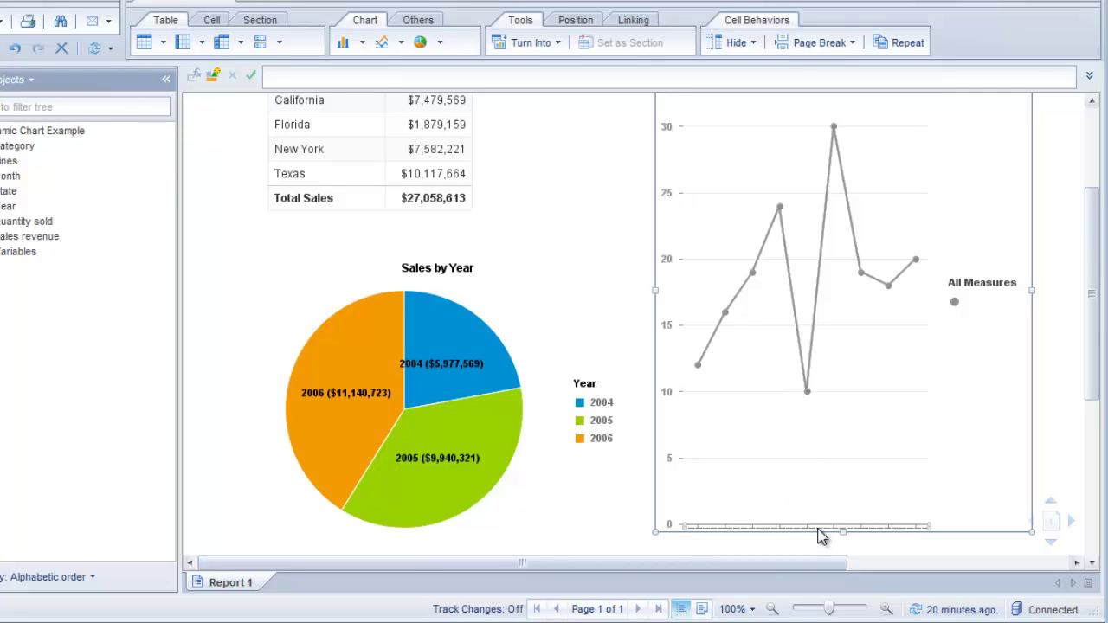
left_click_drag(821, 532, 819, 541)
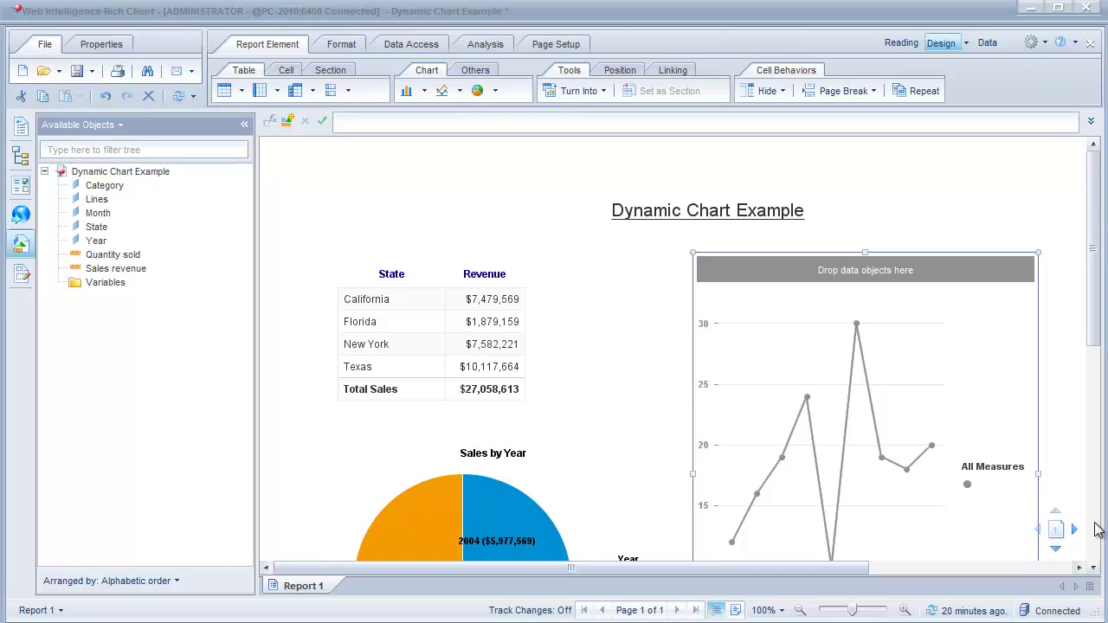
Step: Assign Month to the category axis, Quantity sold to values, and Lines to region colour
right_click(850, 419)
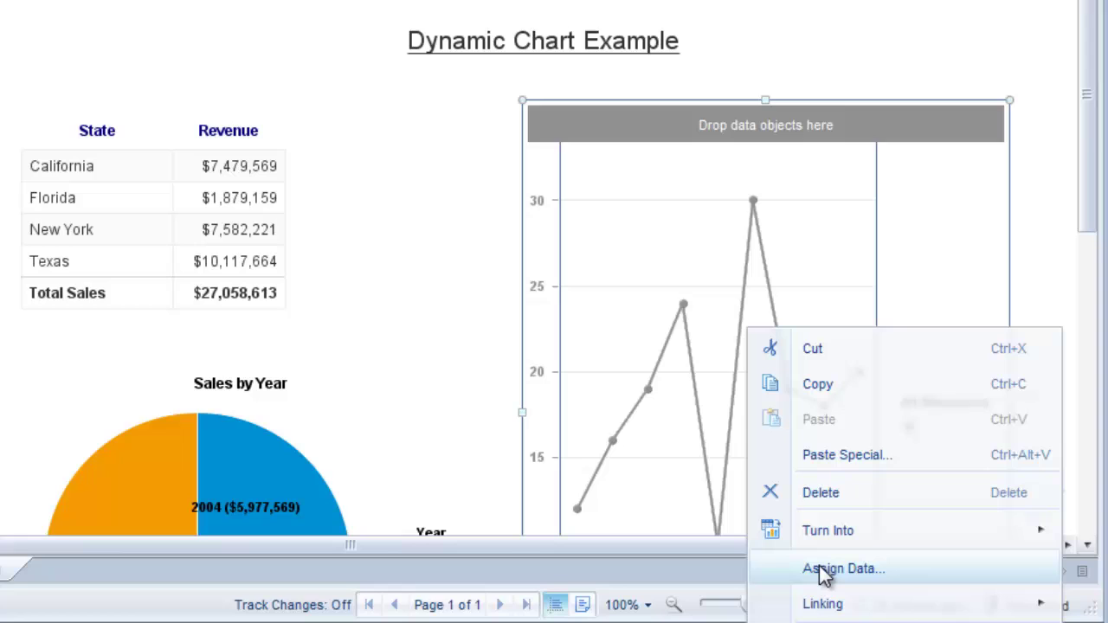
left_click(823, 573)
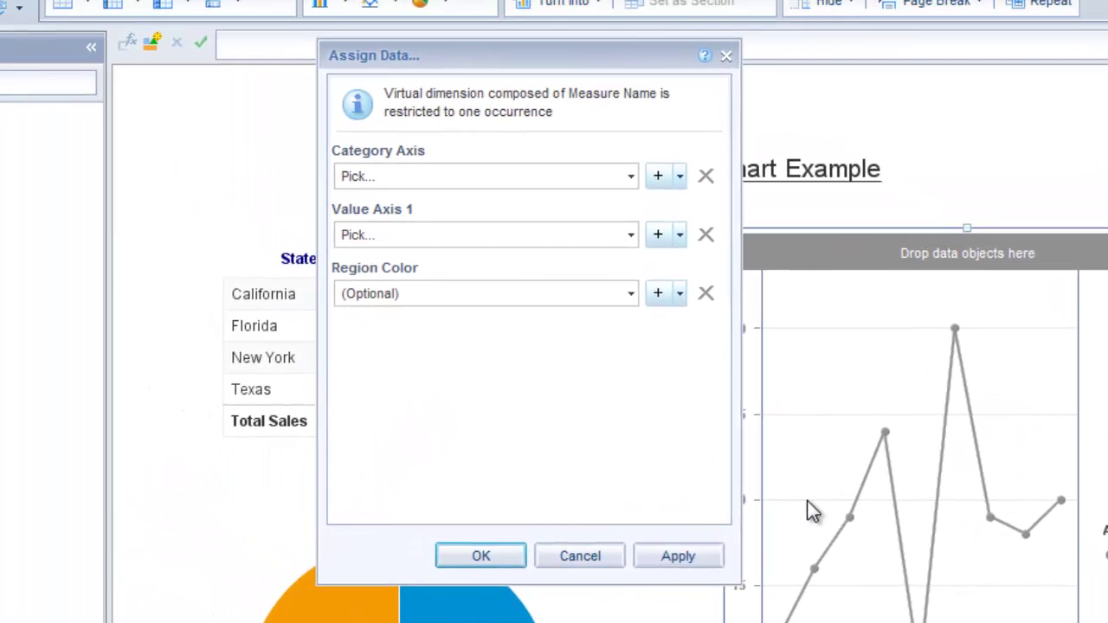
left_click(630, 177)
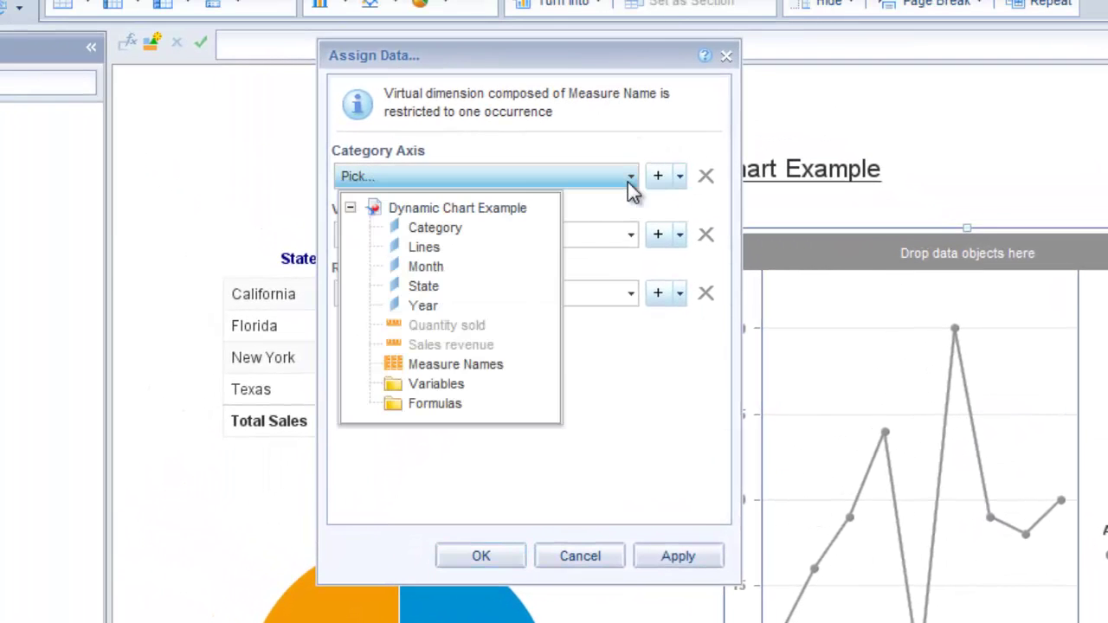
left_click(420, 269)
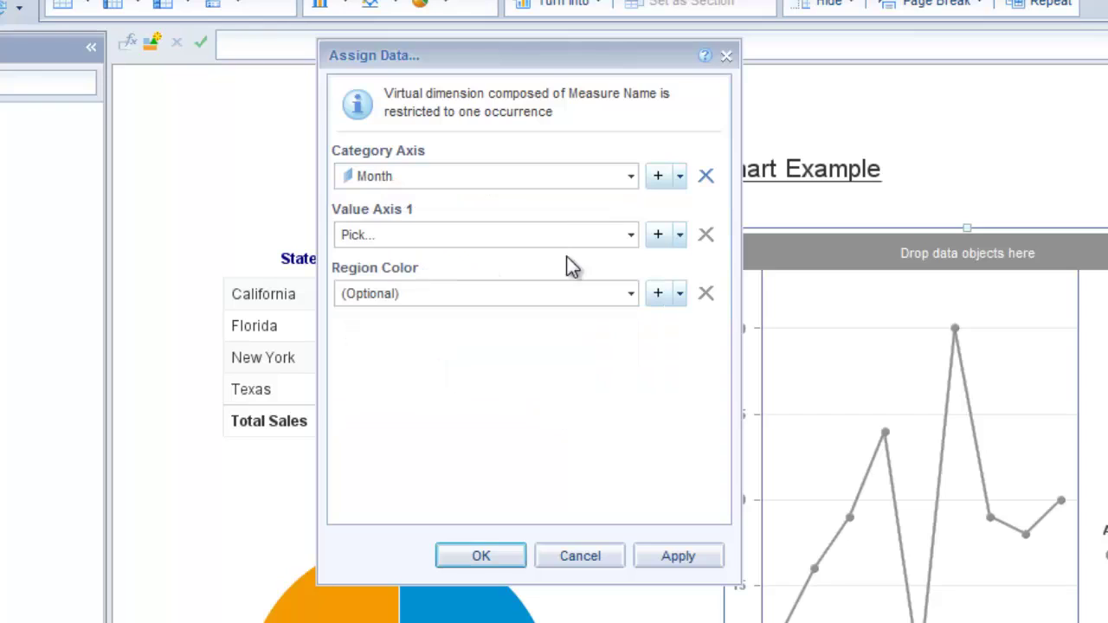
left_click(631, 238)
left_click(446, 389)
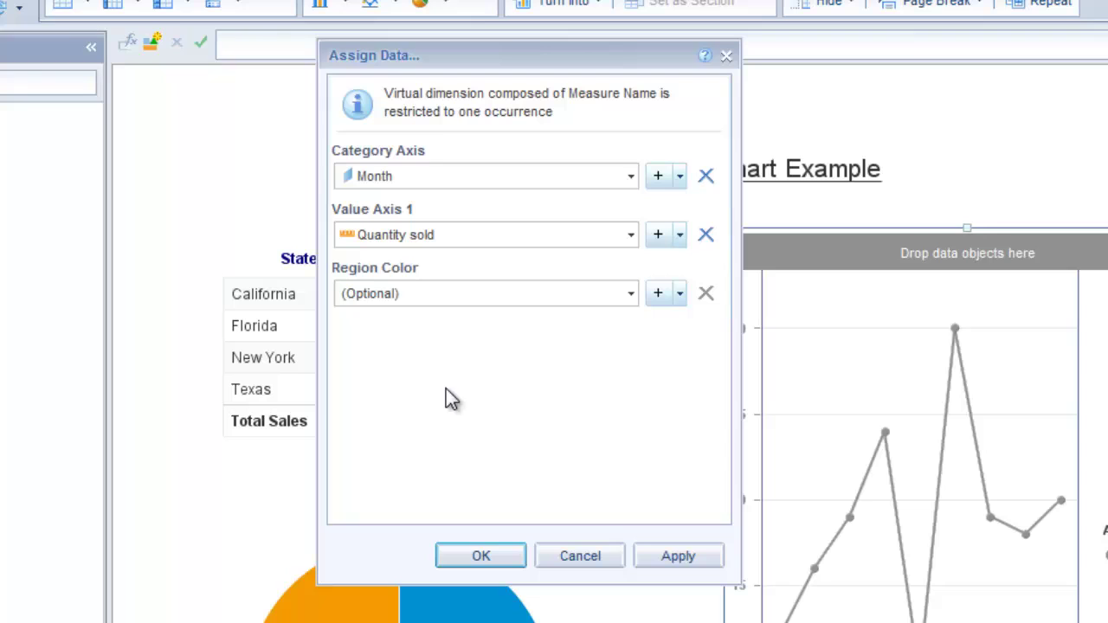
left_click(632, 296)
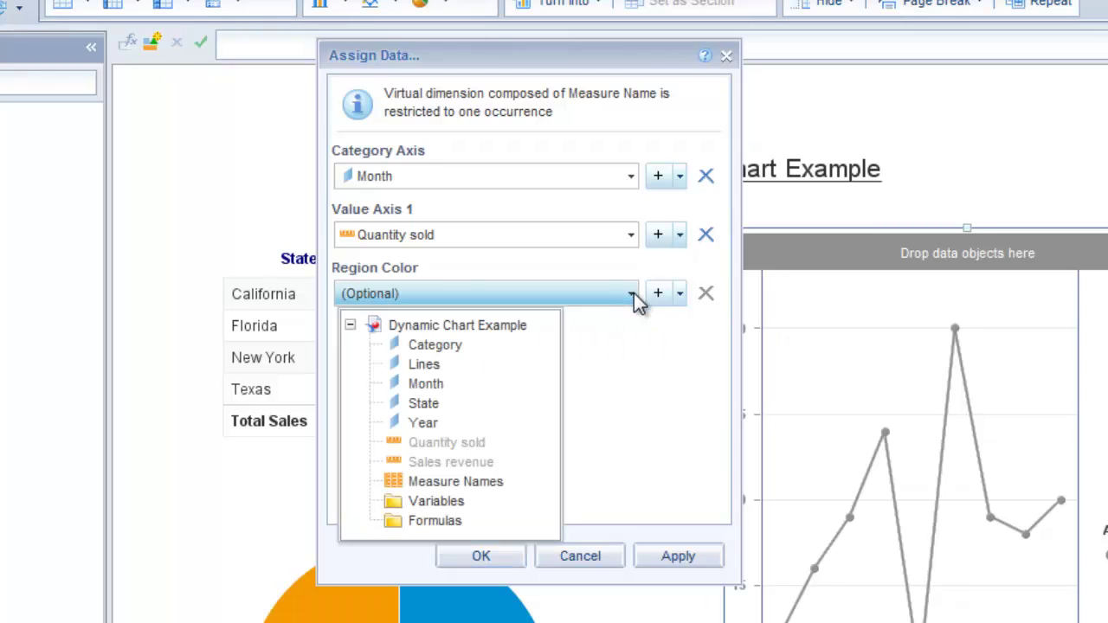
left_click(430, 366)
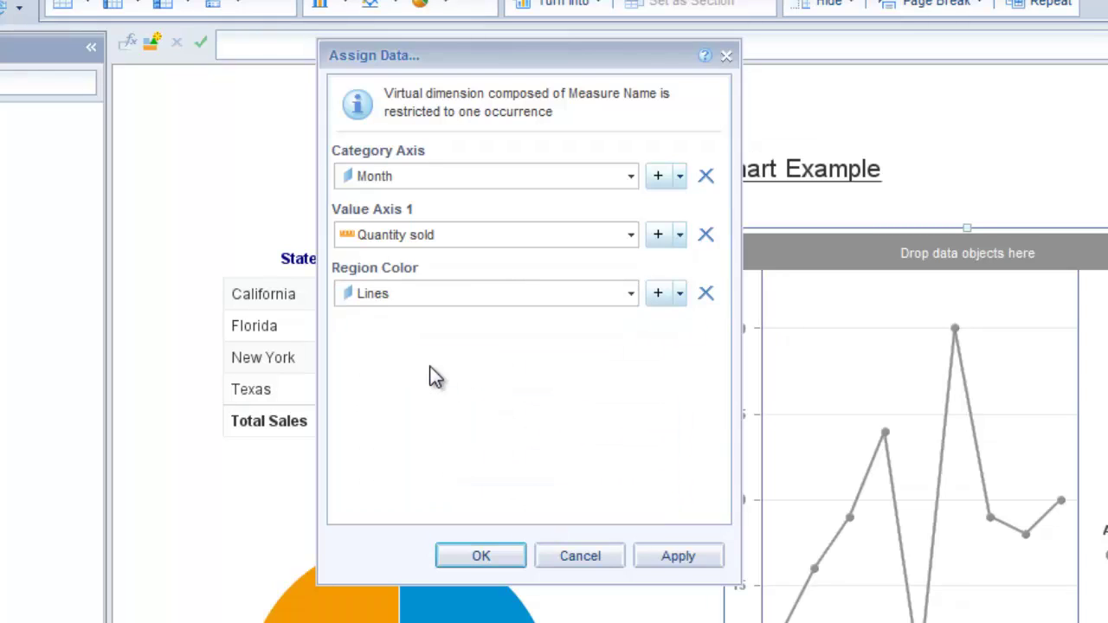
left_click(664, 554)
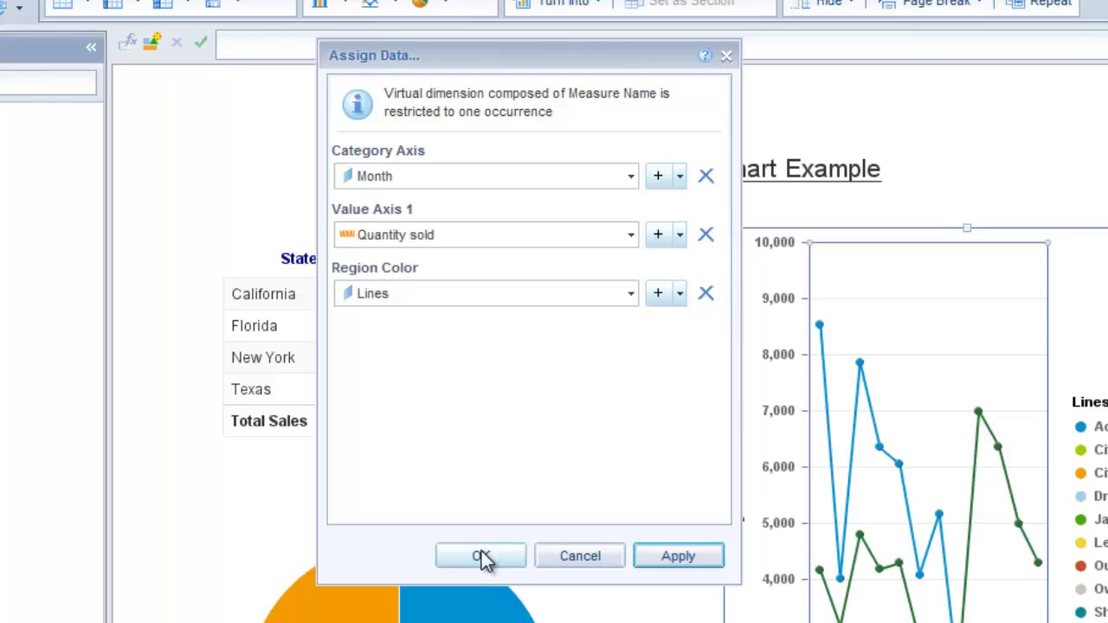
left_click(482, 558)
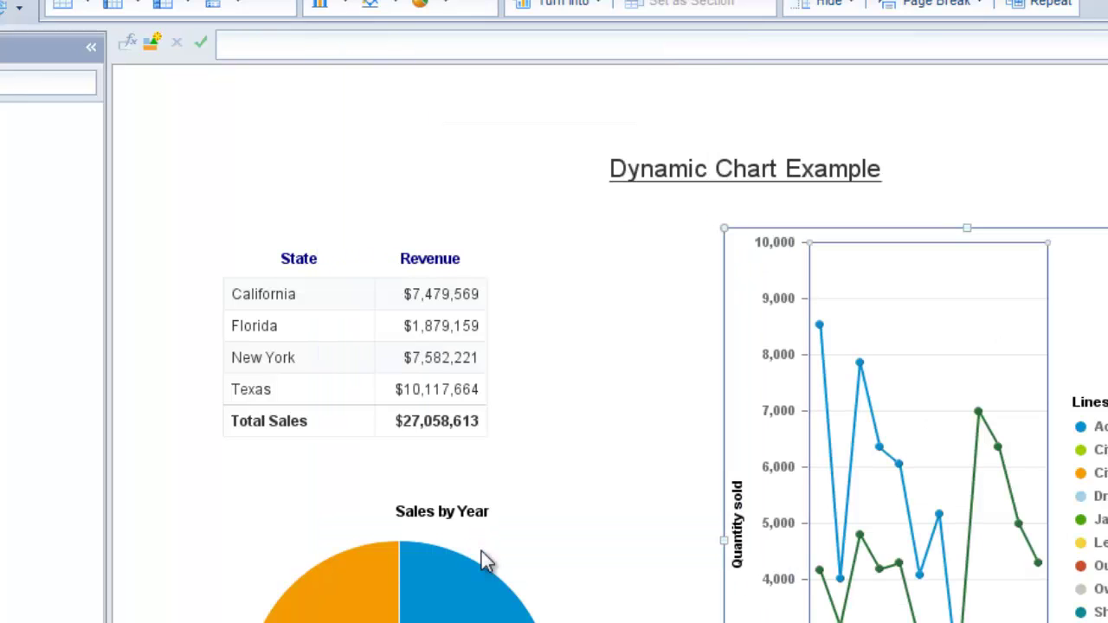
Step: Widen the line chart to the right so its Lines legend fits
left_click(547, 528)
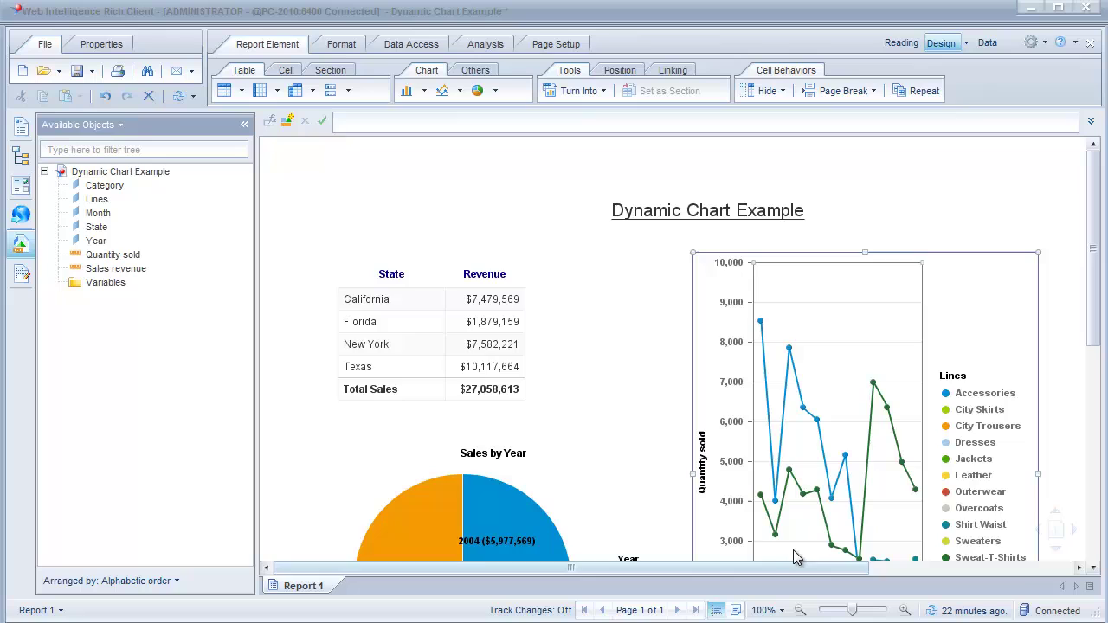
left_click_drag(787, 568, 880, 528)
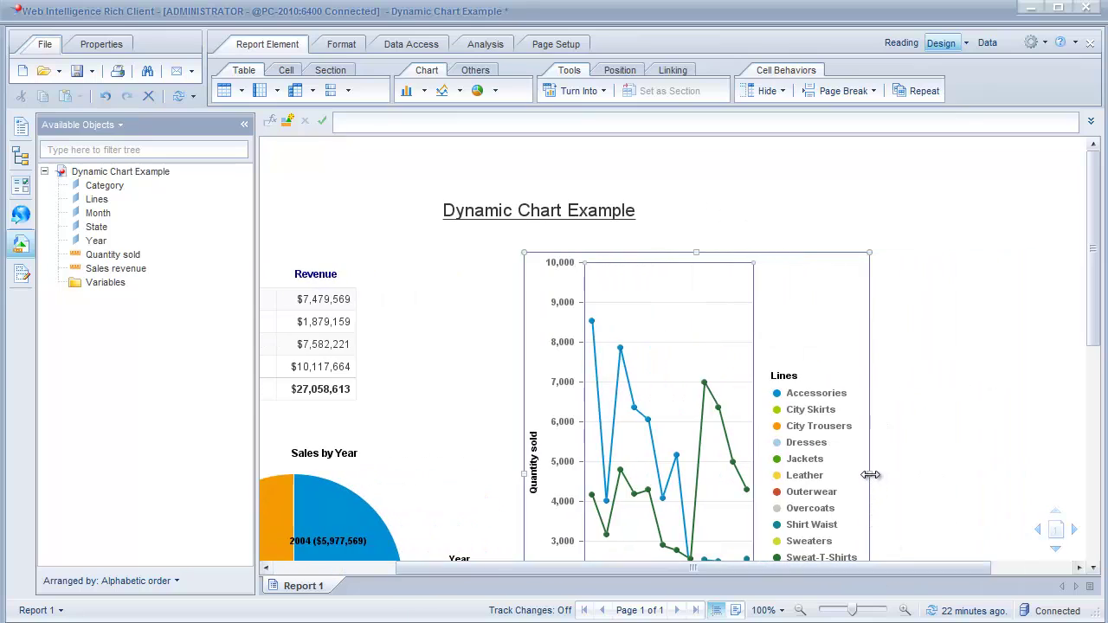
left_click_drag(869, 474, 992, 484)
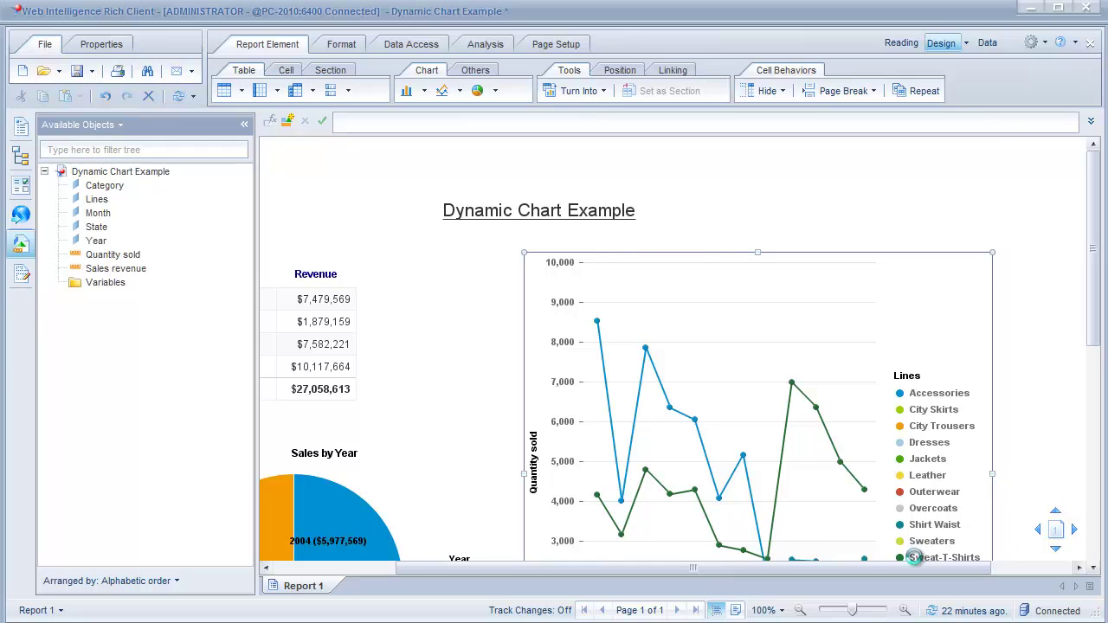
mouse_move(1099, 346)
left_mouse_down()
mouse_move(1104, 463)
mouse_move(1105, 336)
left_mouse_up()
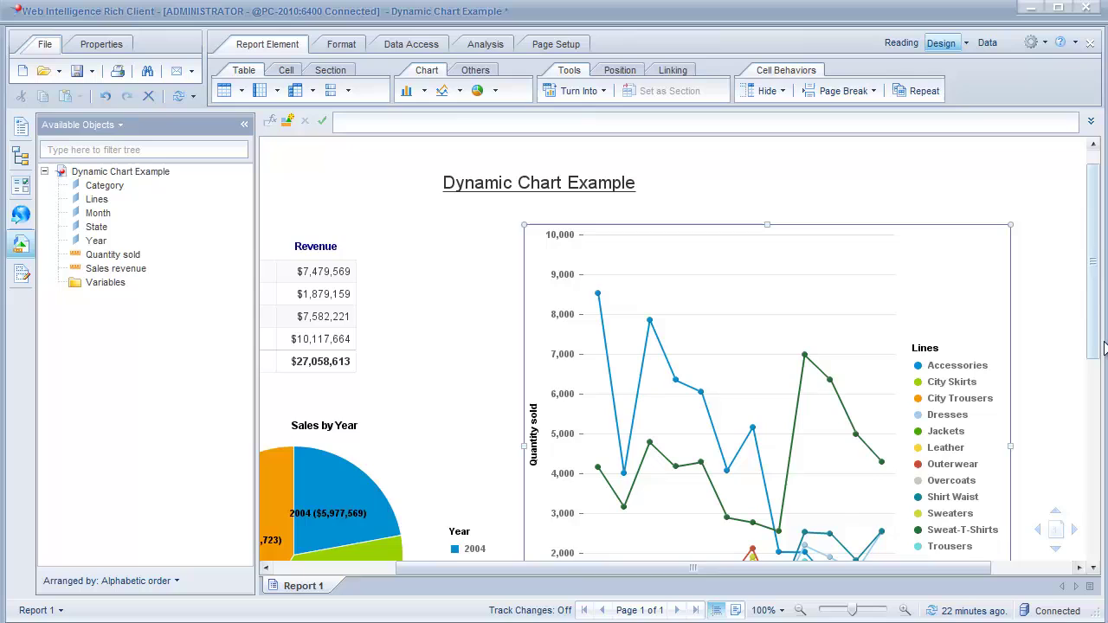
left_click_drag(895, 569, 774, 568)
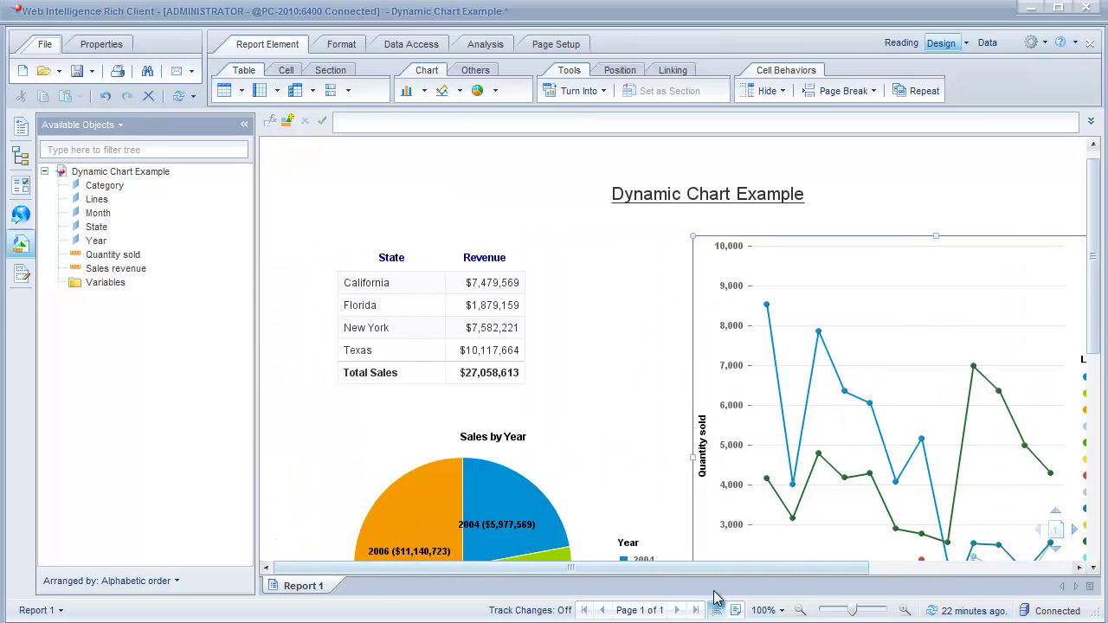
Step: Select the New York, Florida and California state cells, then the line chart
left_click(450, 333)
left_click(454, 421)
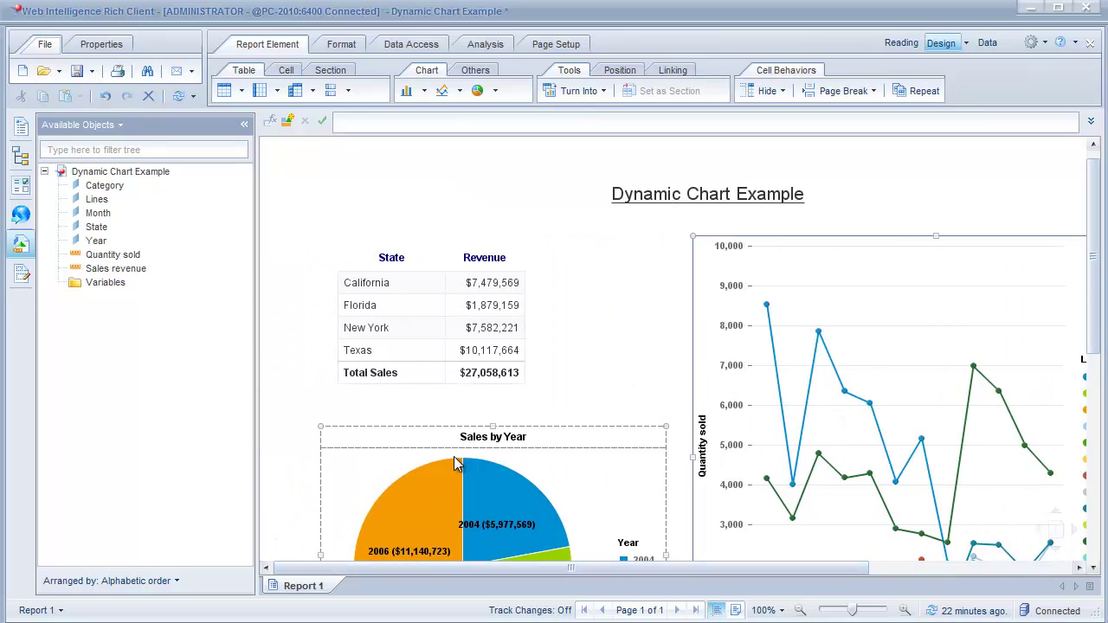
left_click(869, 329)
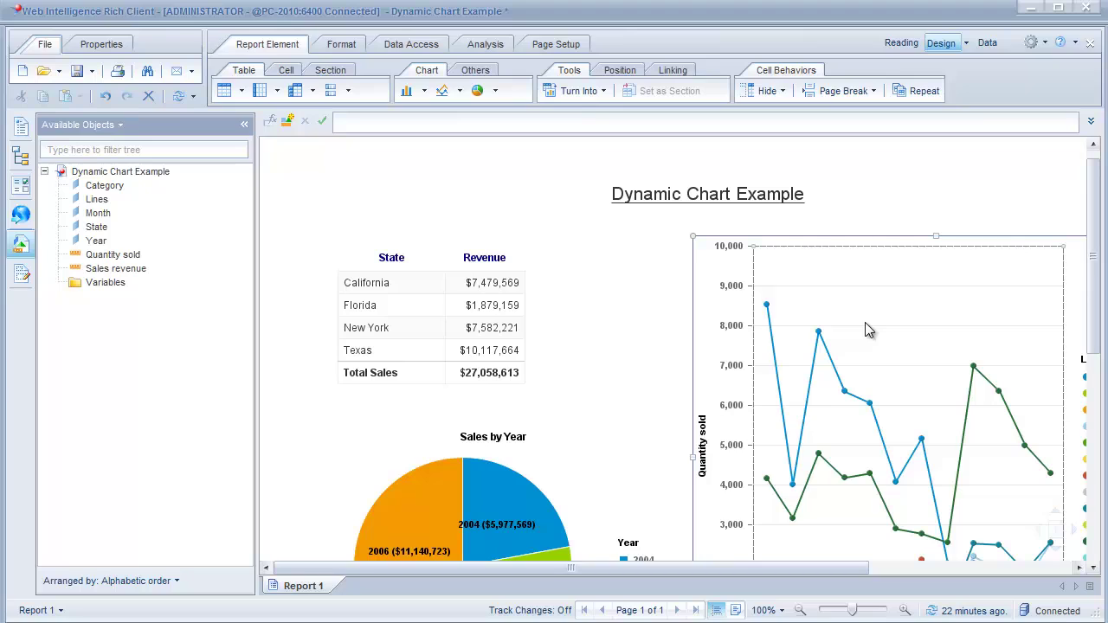
left_click(482, 331)
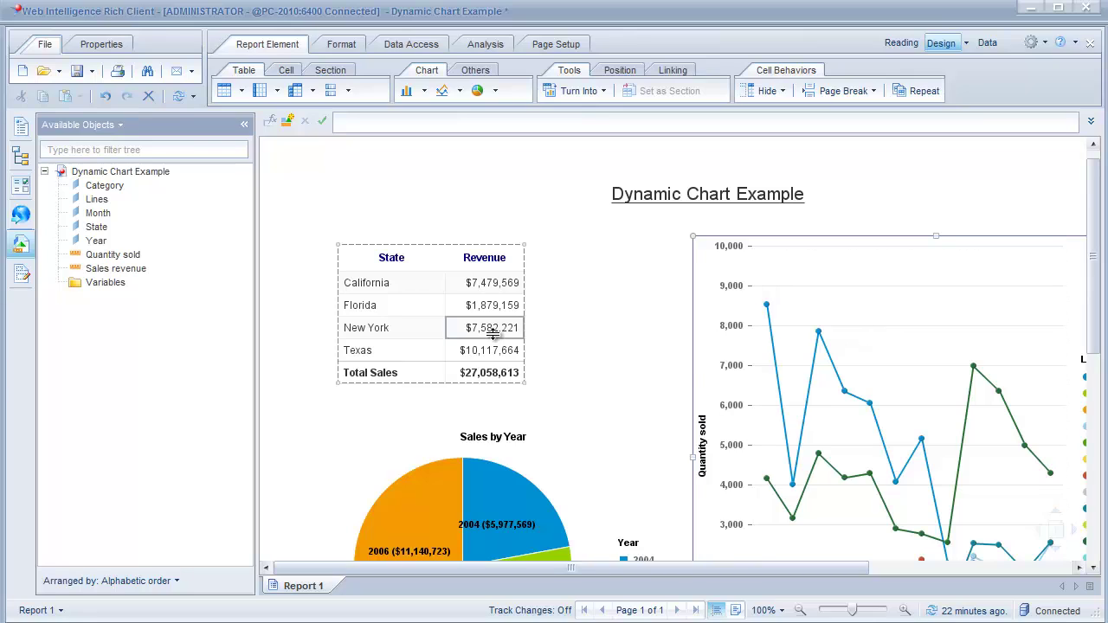
left_click(386, 333)
left_click(386, 306)
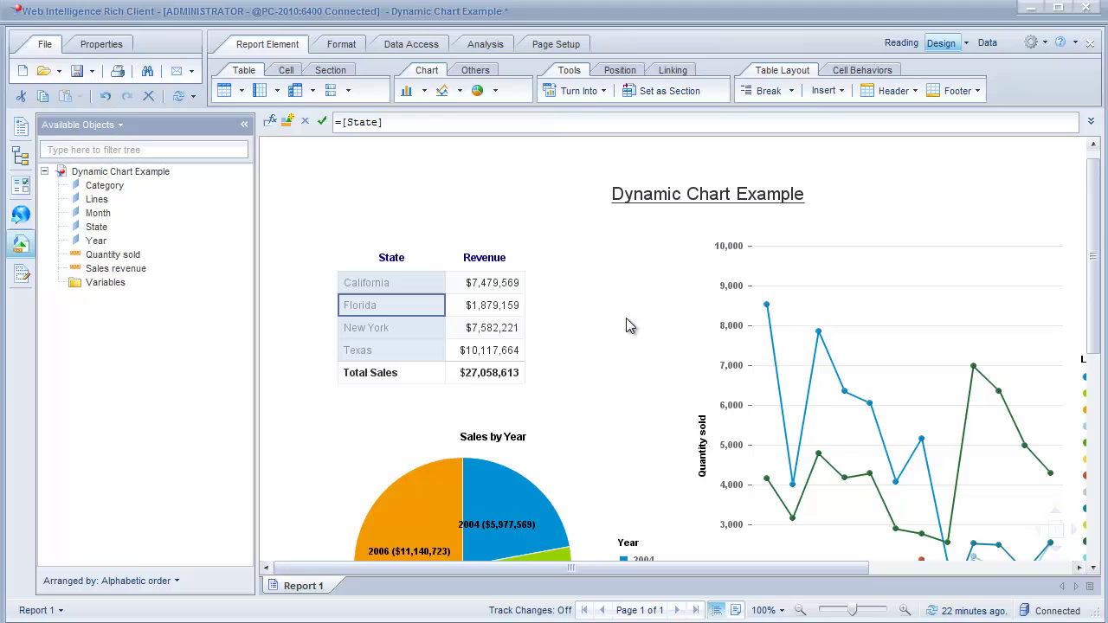
left_click(359, 285)
left_click(371, 307)
left_click(865, 390)
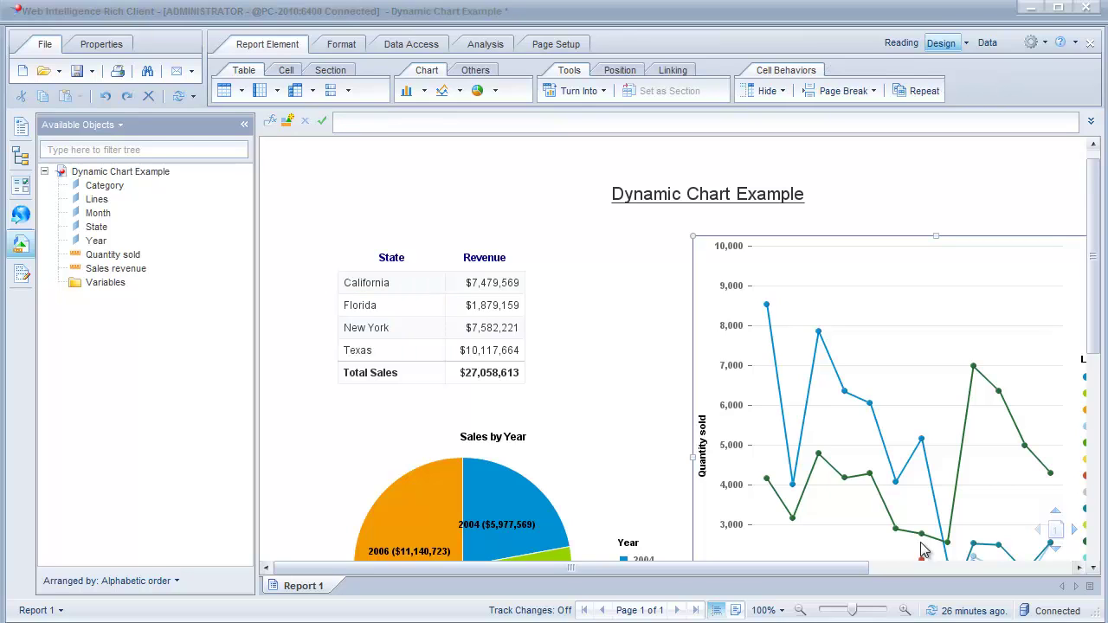
Step: Link the State table, using all its objects, as an input control filtering Line Chart: Block 3
left_click(384, 332)
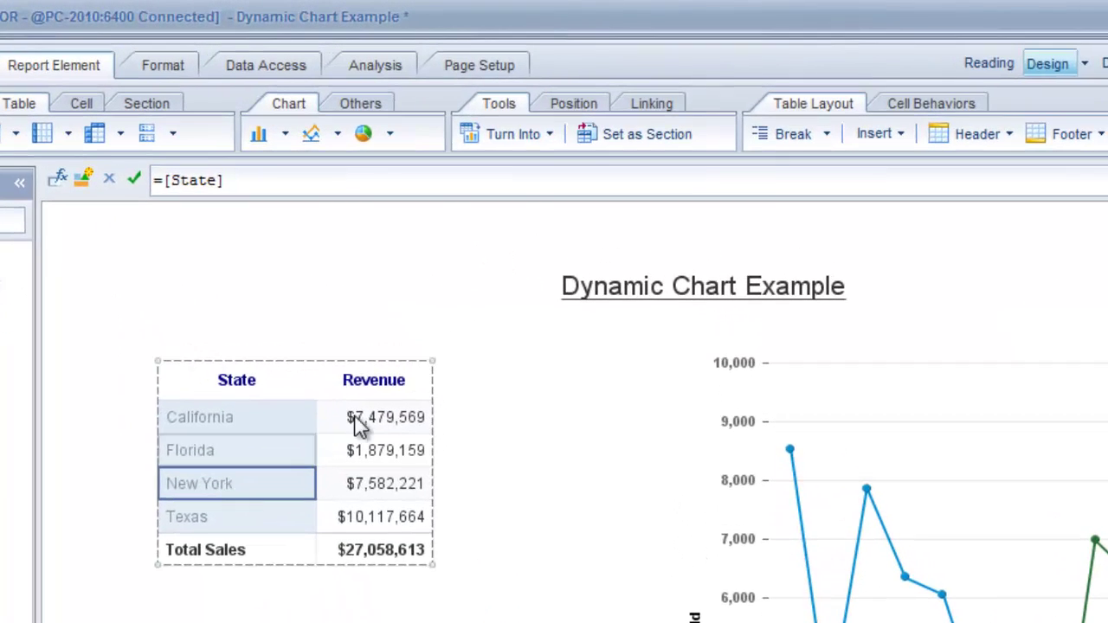
left_click(651, 105)
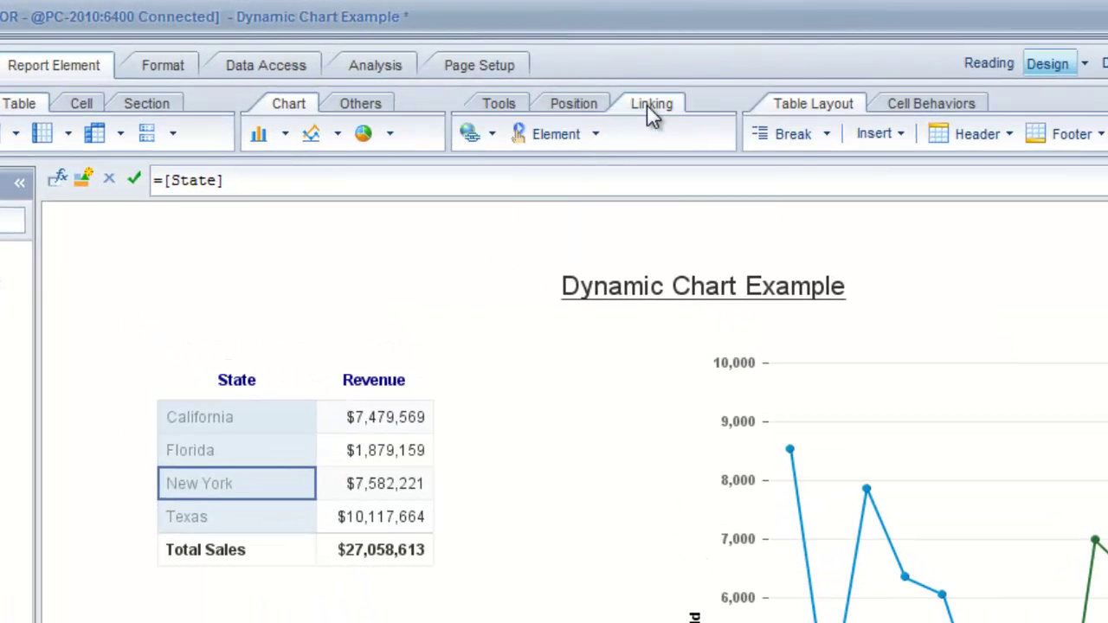
left_click(597, 135)
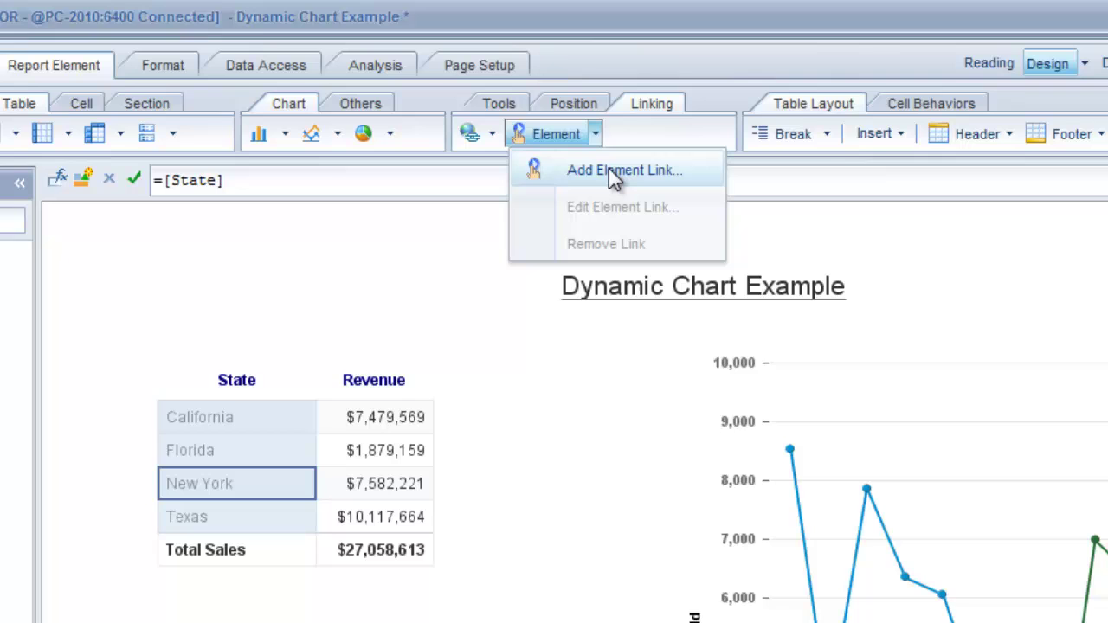
left_click(611, 173)
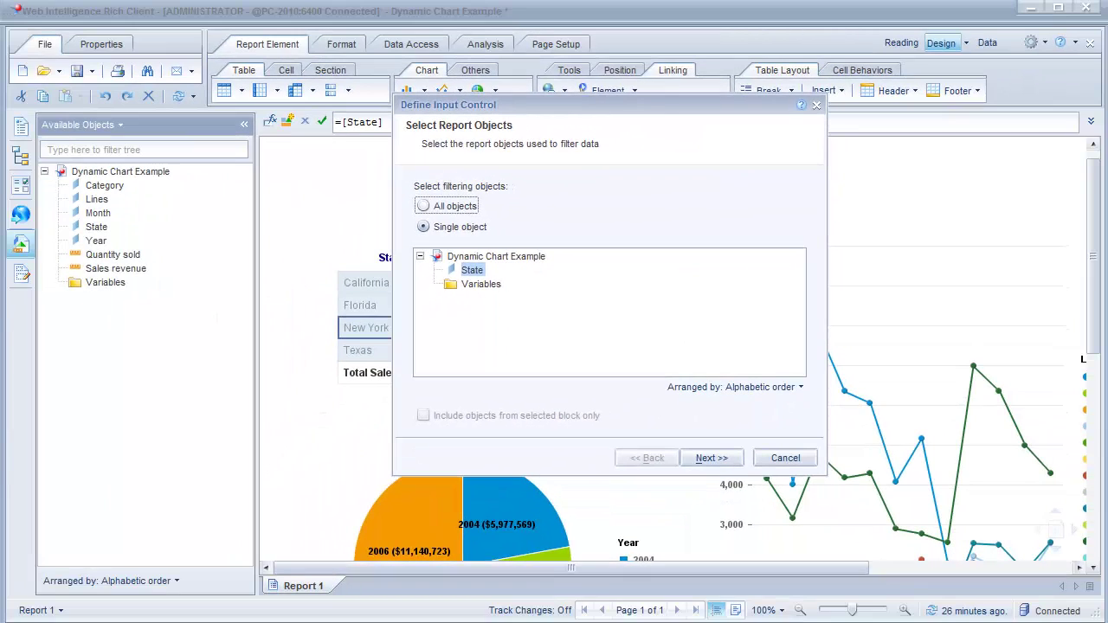
left_click(287, 218)
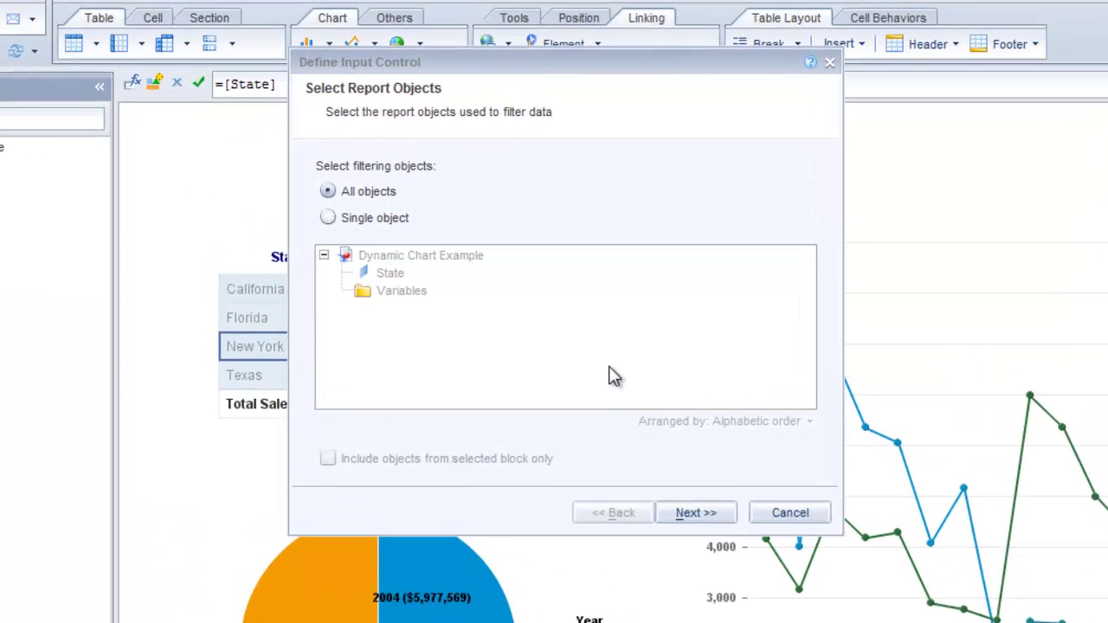
left_click(697, 518)
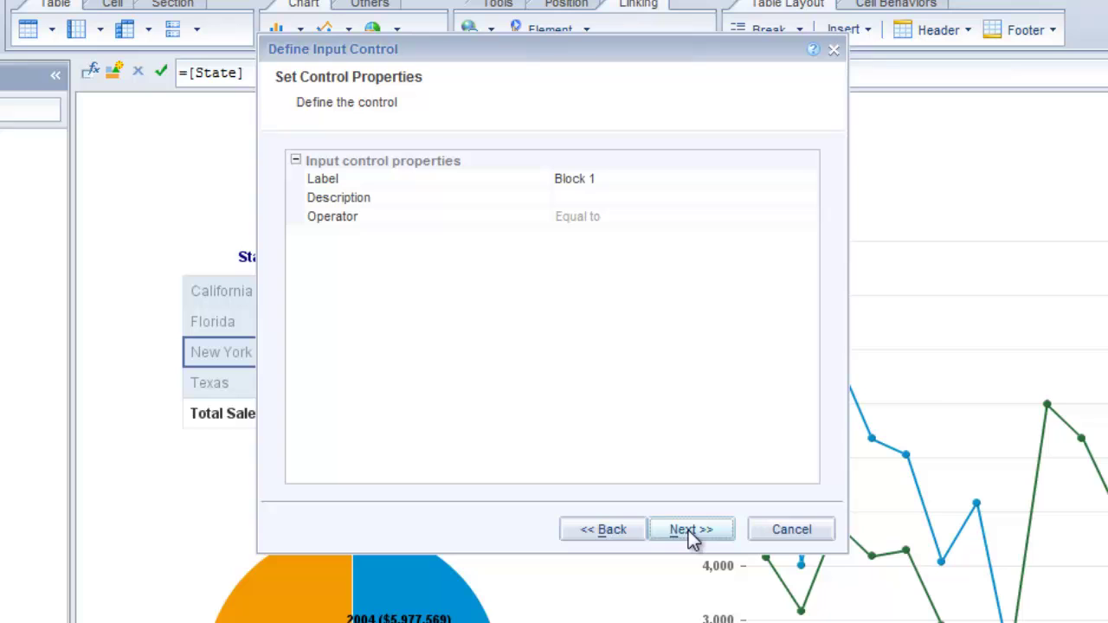
left_click(692, 531)
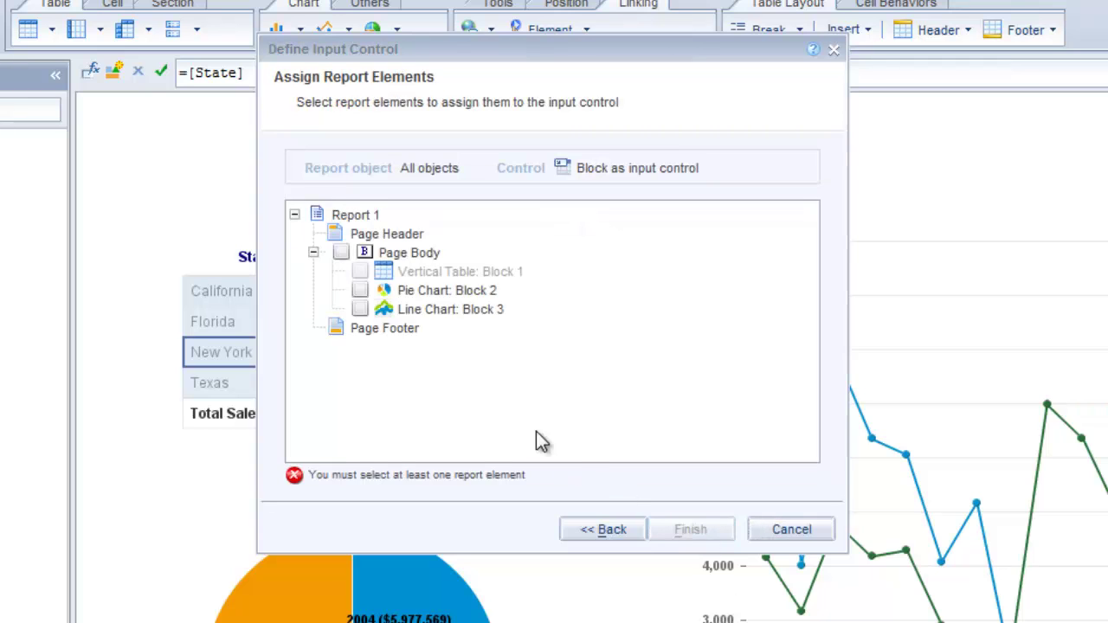
left_click(359, 309)
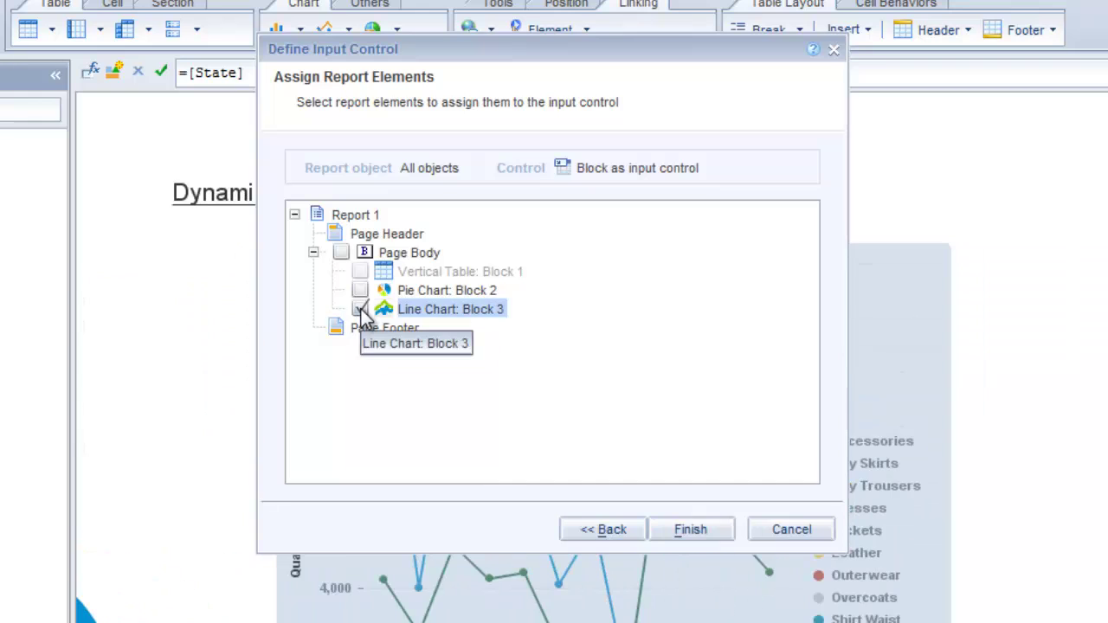
left_click(712, 532)
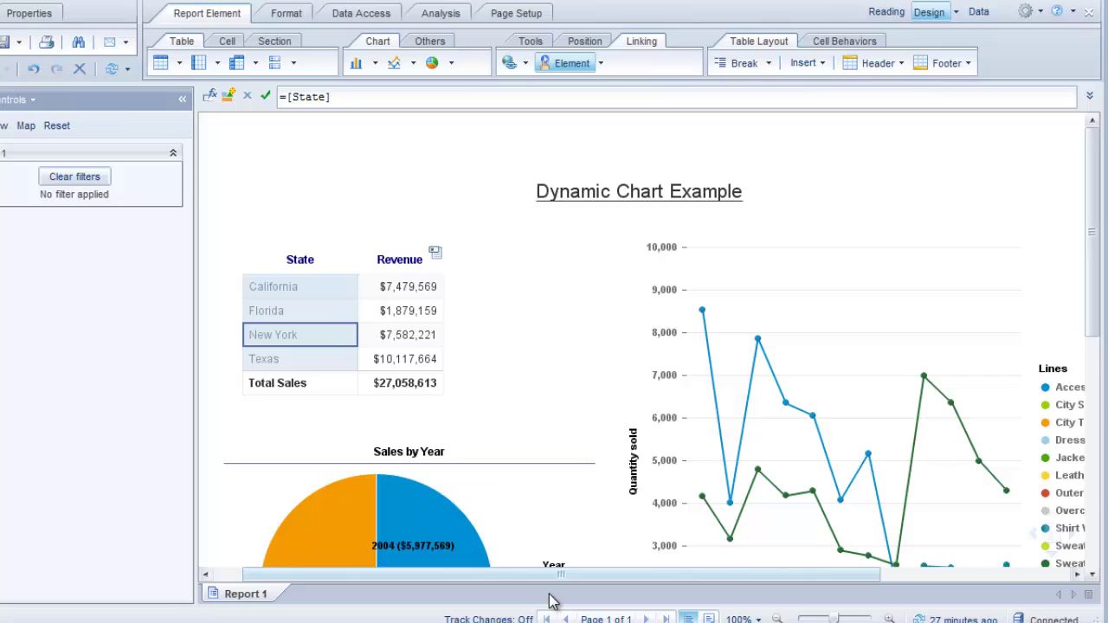
Step: Test the table filter on the line chart with Florida, New York, Texas, then California
left_click(297, 312)
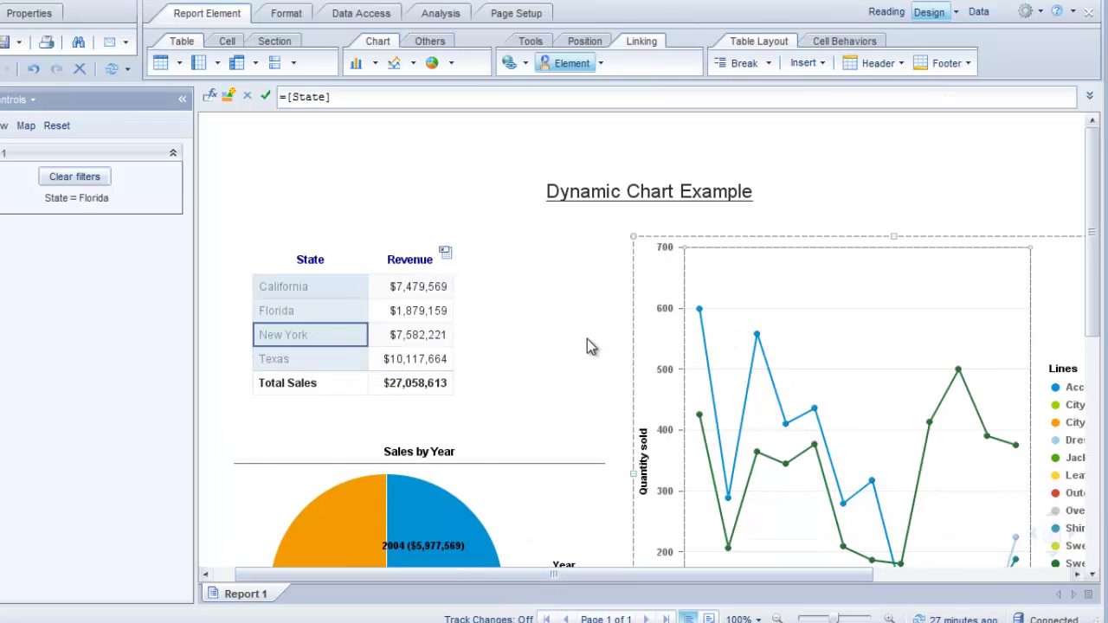
left_click(322, 345)
left_click(321, 359)
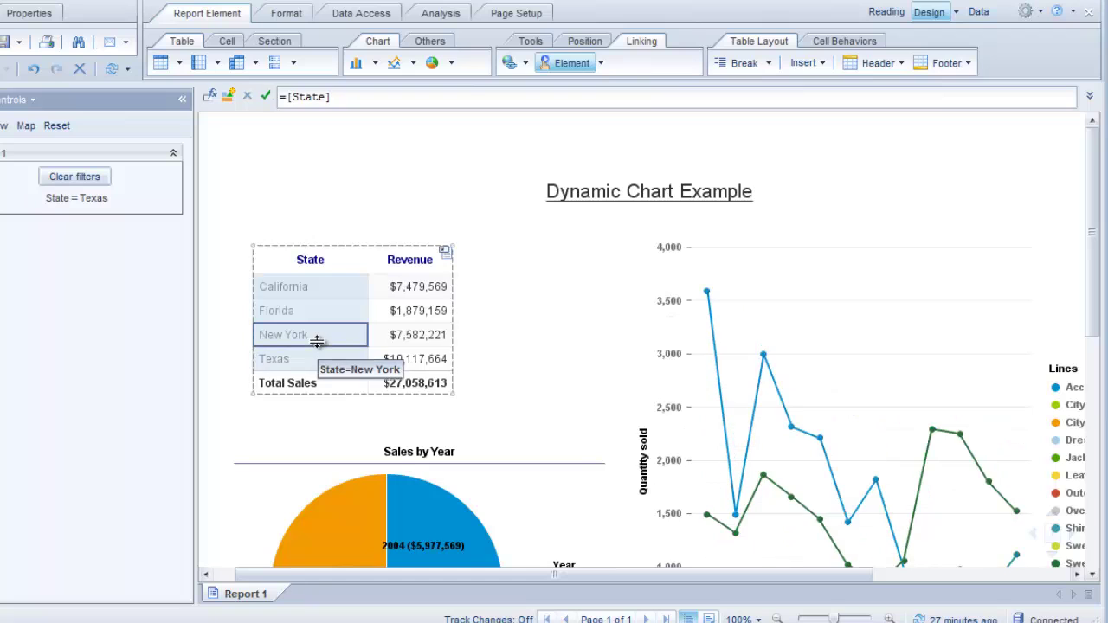
left_click(317, 341)
left_click(808, 242)
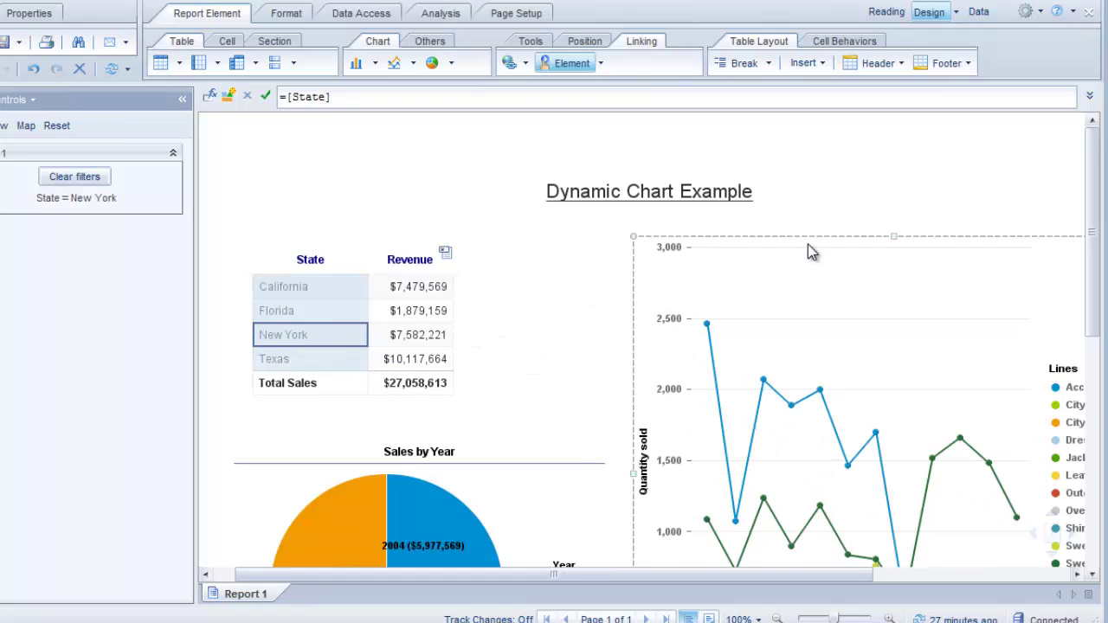
left_click(277, 290)
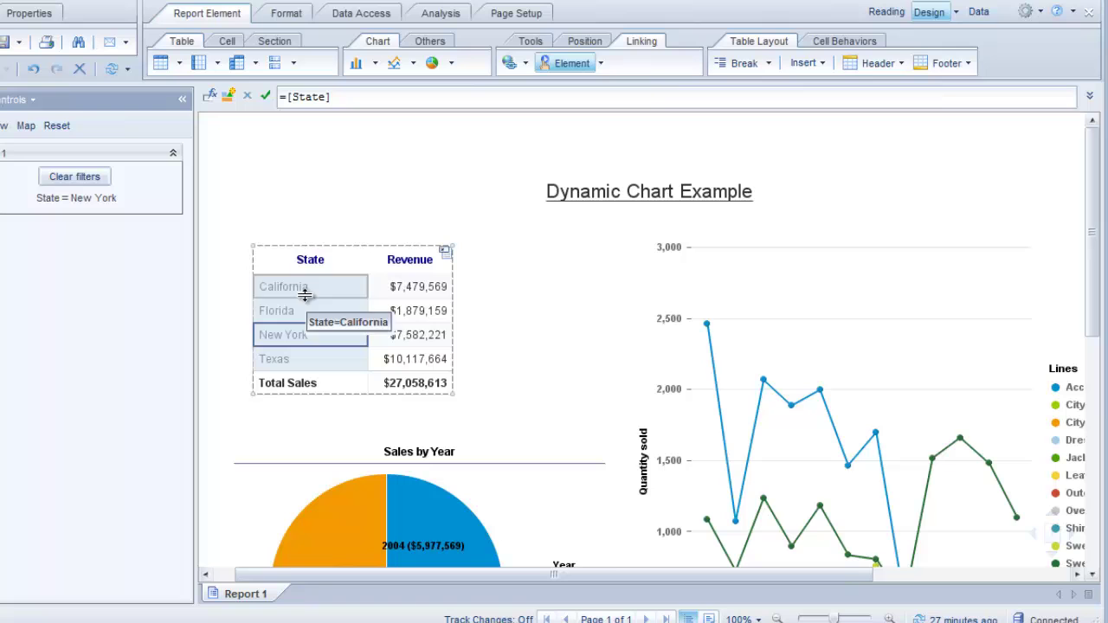
left_click(311, 310)
left_click(292, 286)
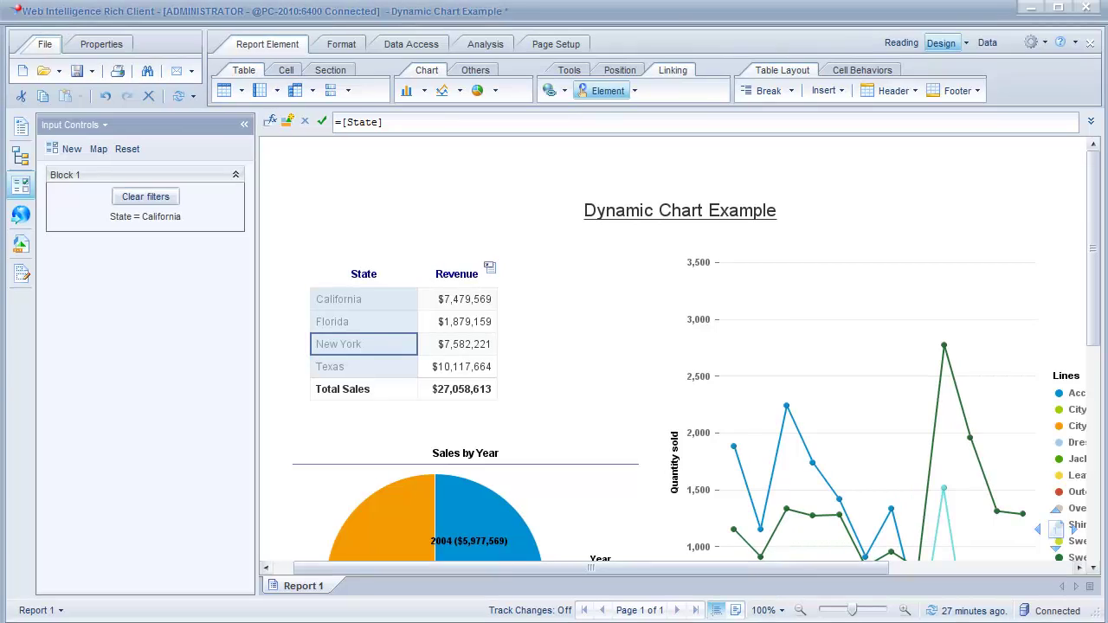
left_click(891, 297)
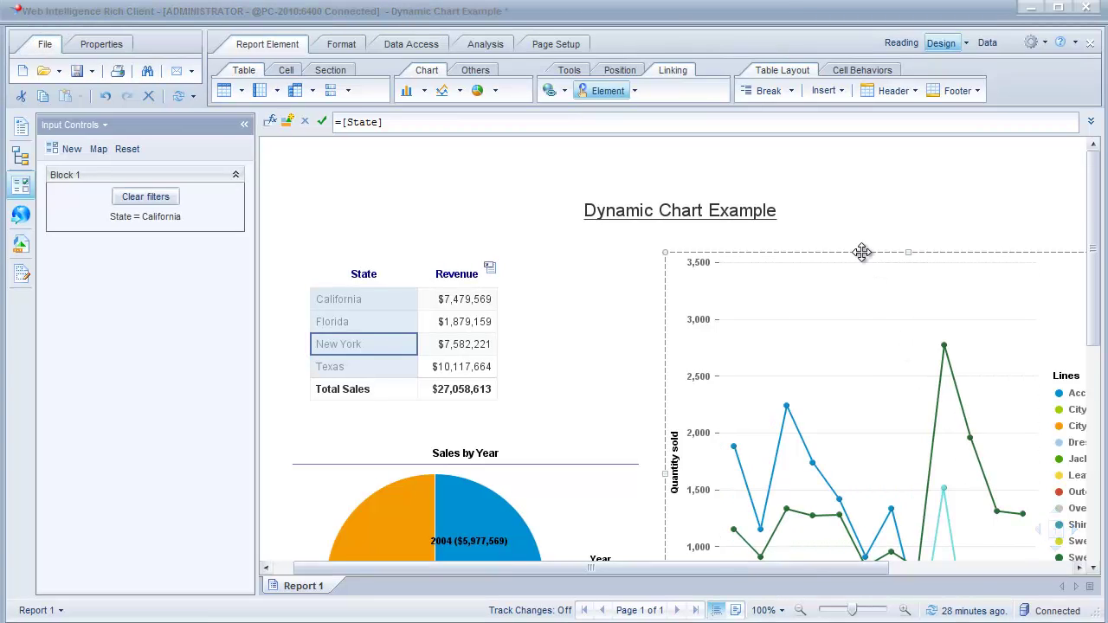
Step: Replace the 'My Title' label with the validated formula ="Annual Product Line Sales for " + [State]
right_click(864, 260)
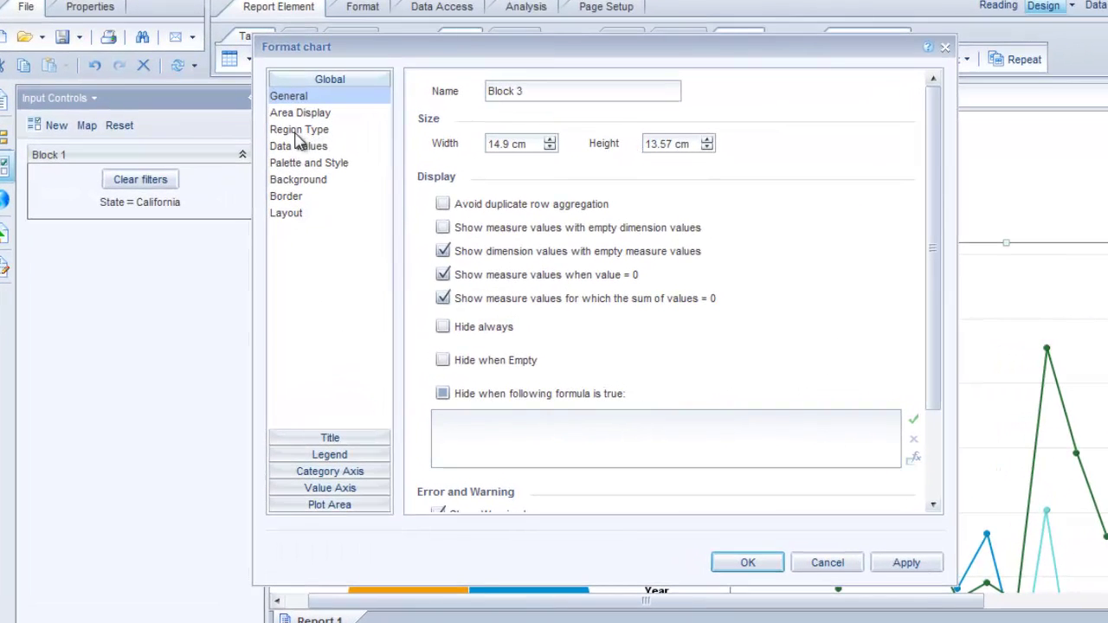
left_click(334, 437)
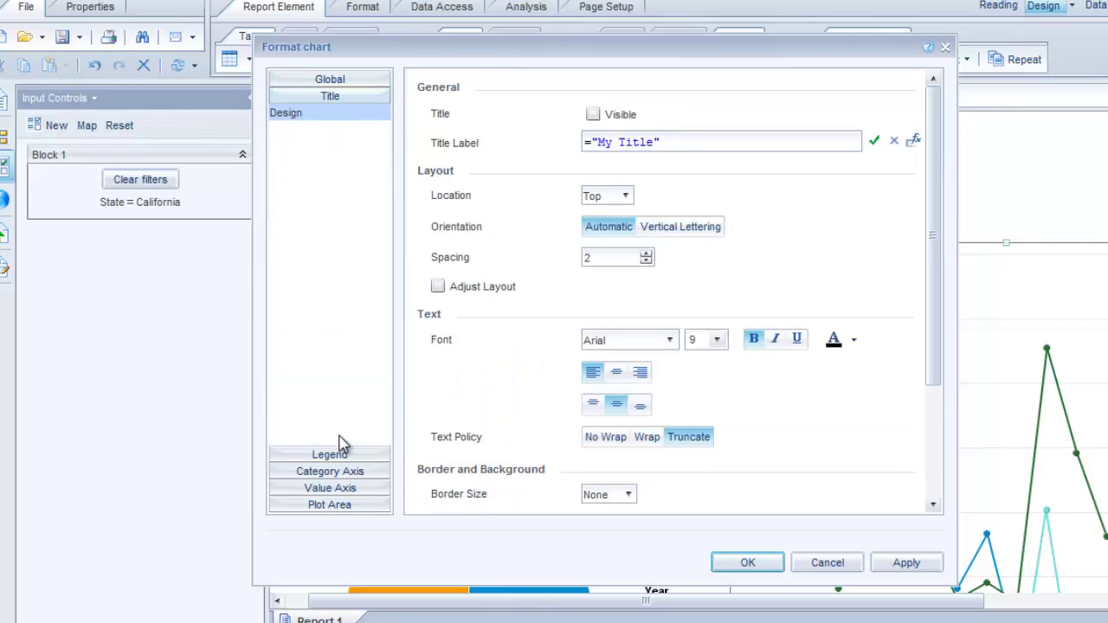
left_click(694, 140)
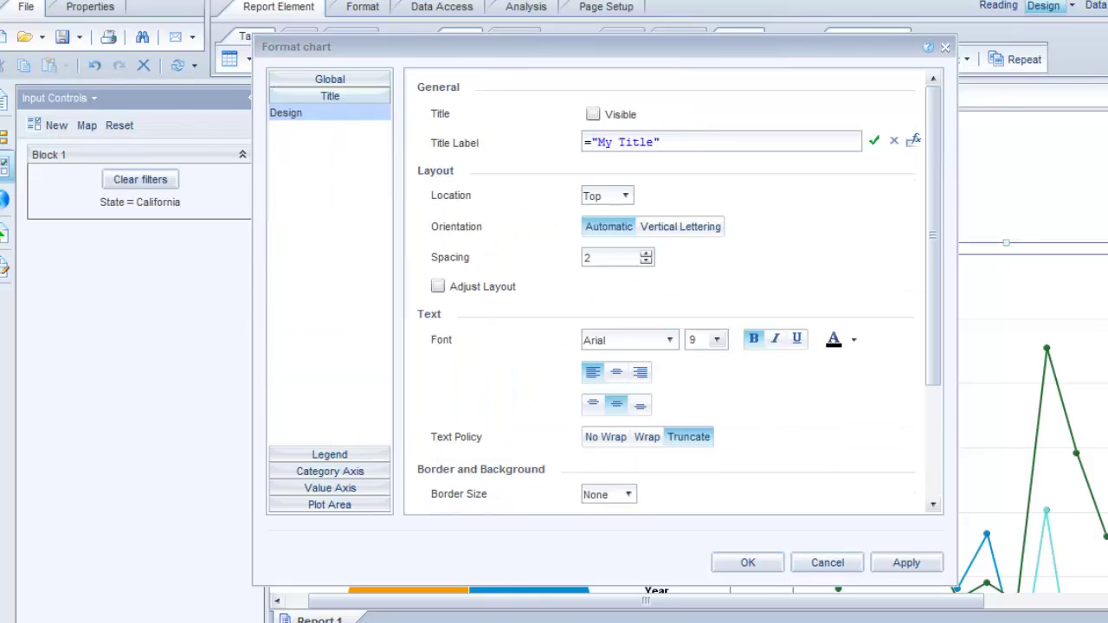
left_click(915, 141)
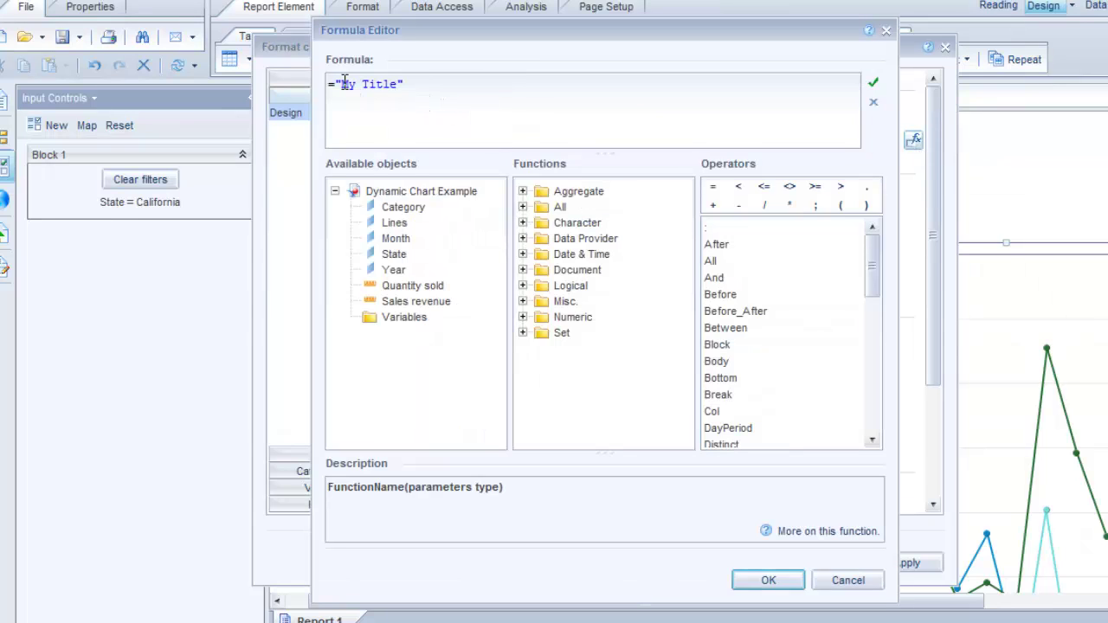
left_click_drag(342, 84, 400, 84)
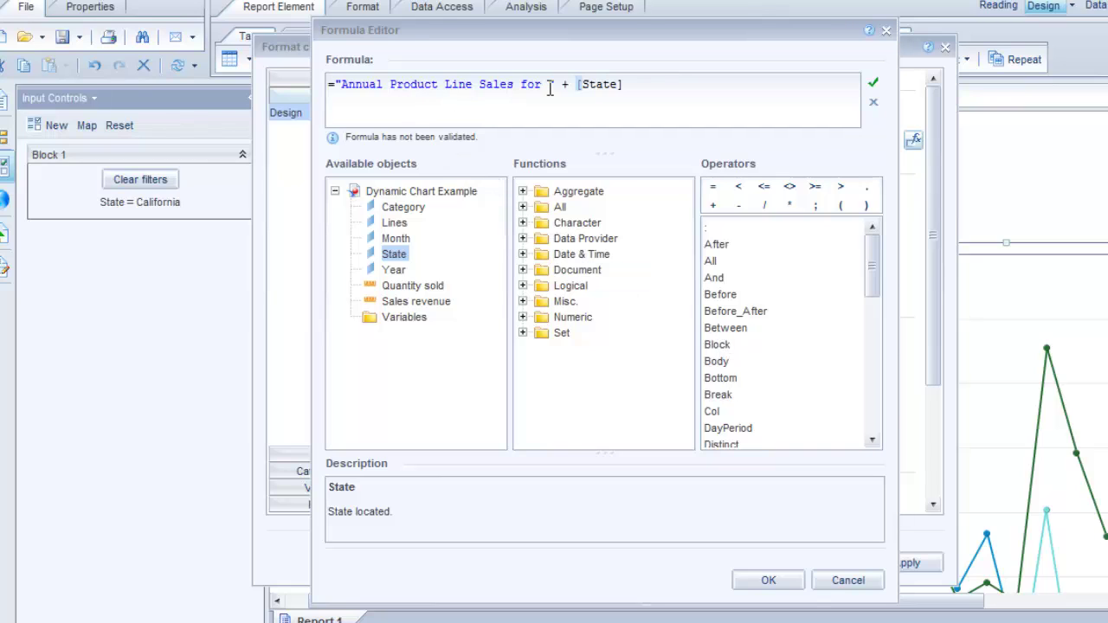
left_click(872, 85)
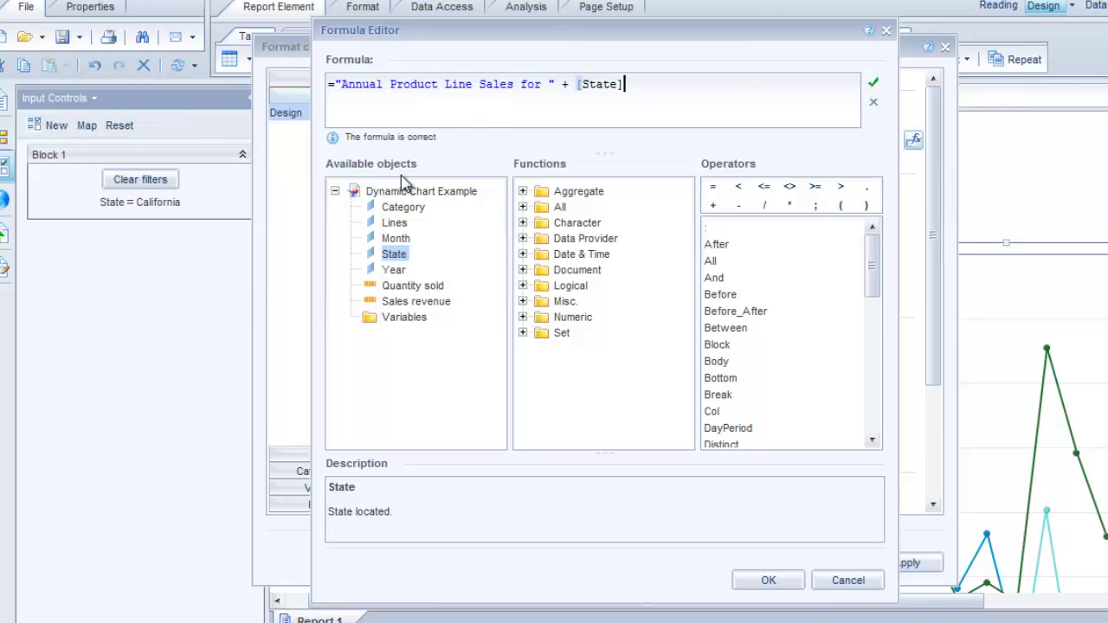
left_click(768, 580)
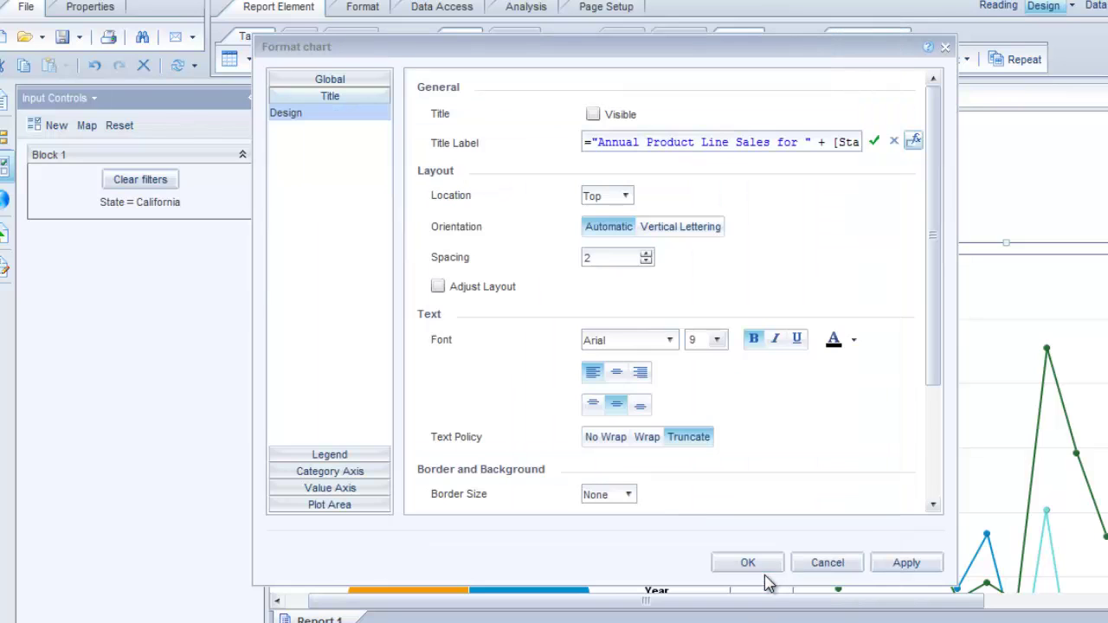
left_click(907, 565)
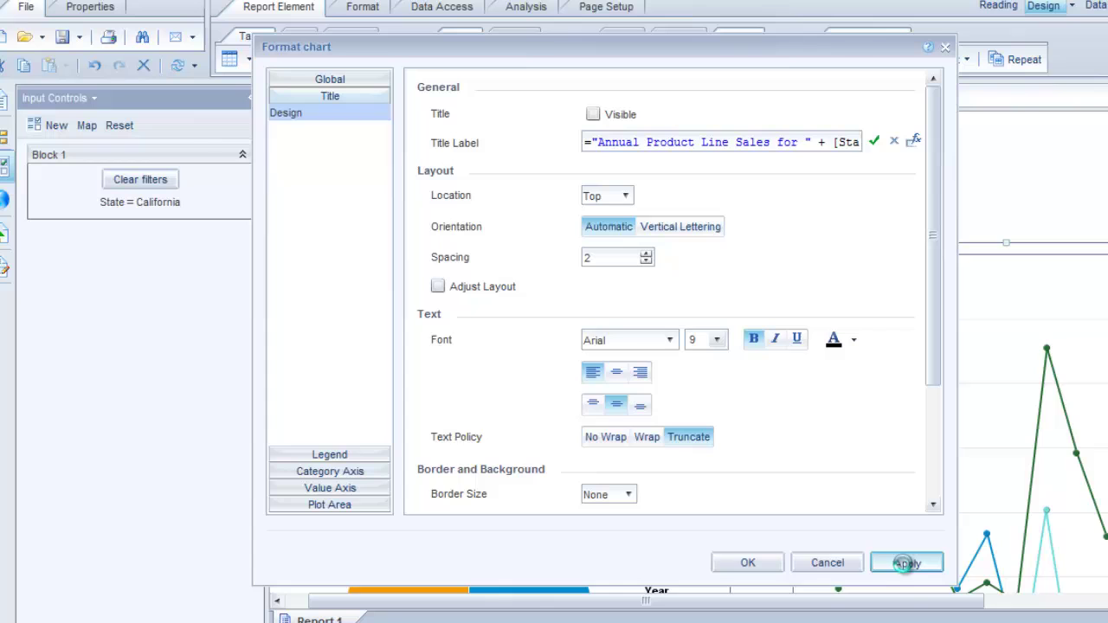
left_click(747, 565)
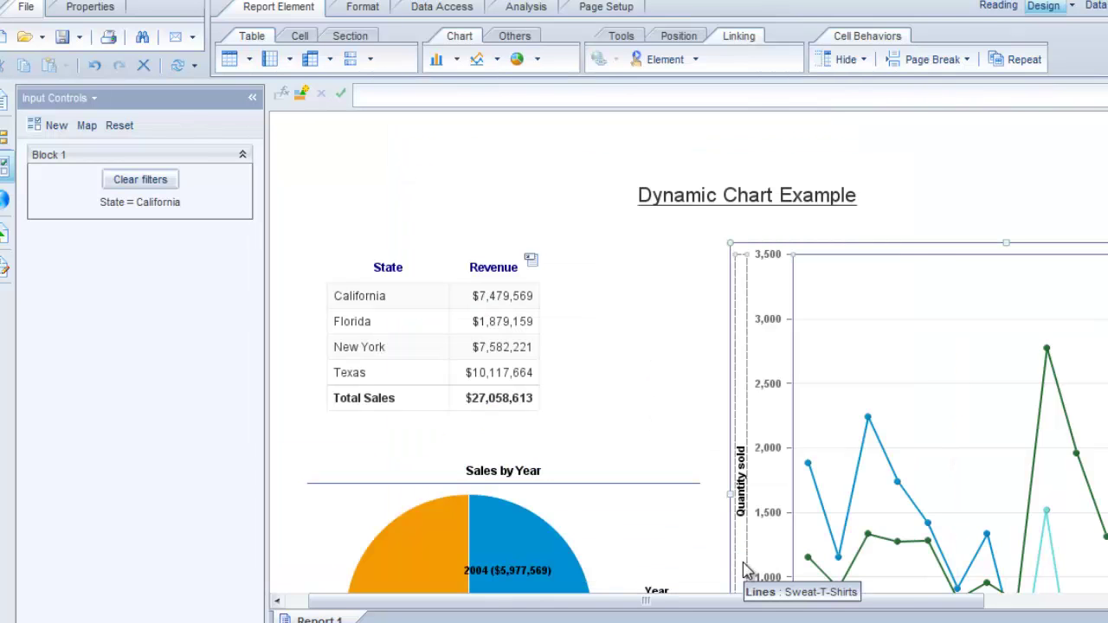
Step: Make the line chart title visible so it reads 'Annual Product Line Sales for California'
right_click(892, 257)
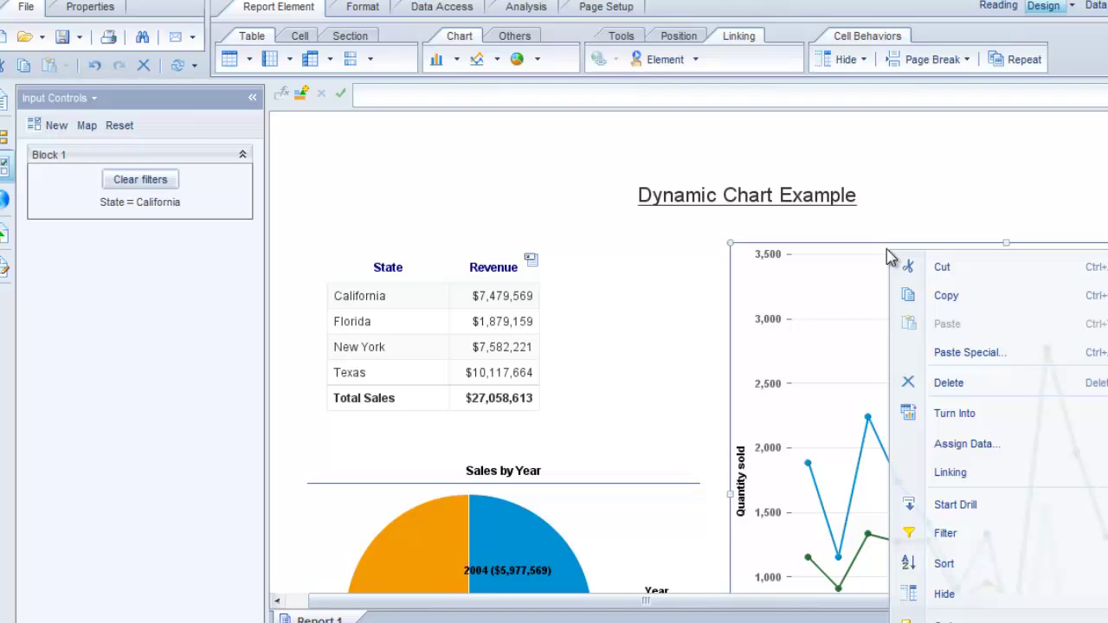
left_click(952, 619)
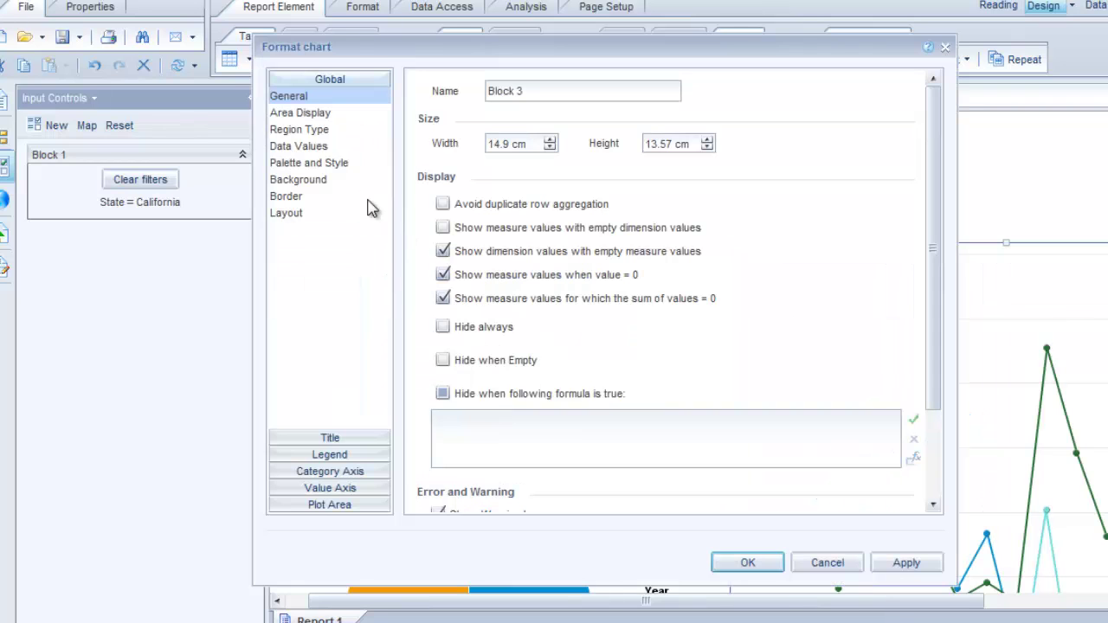
left_click(332, 435)
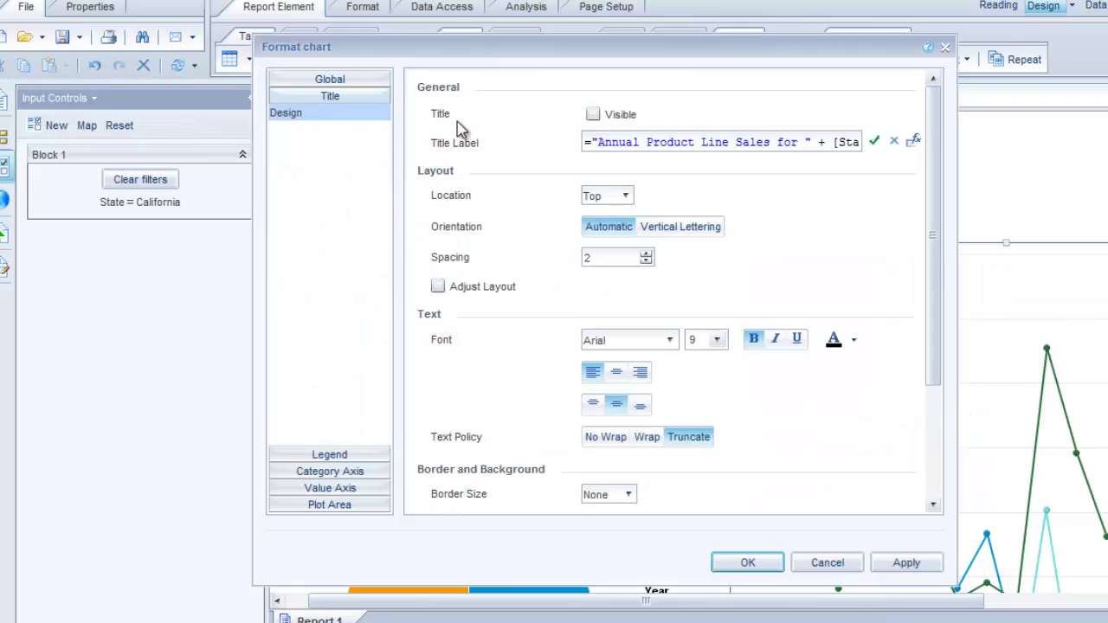
left_click(592, 114)
left_click(906, 563)
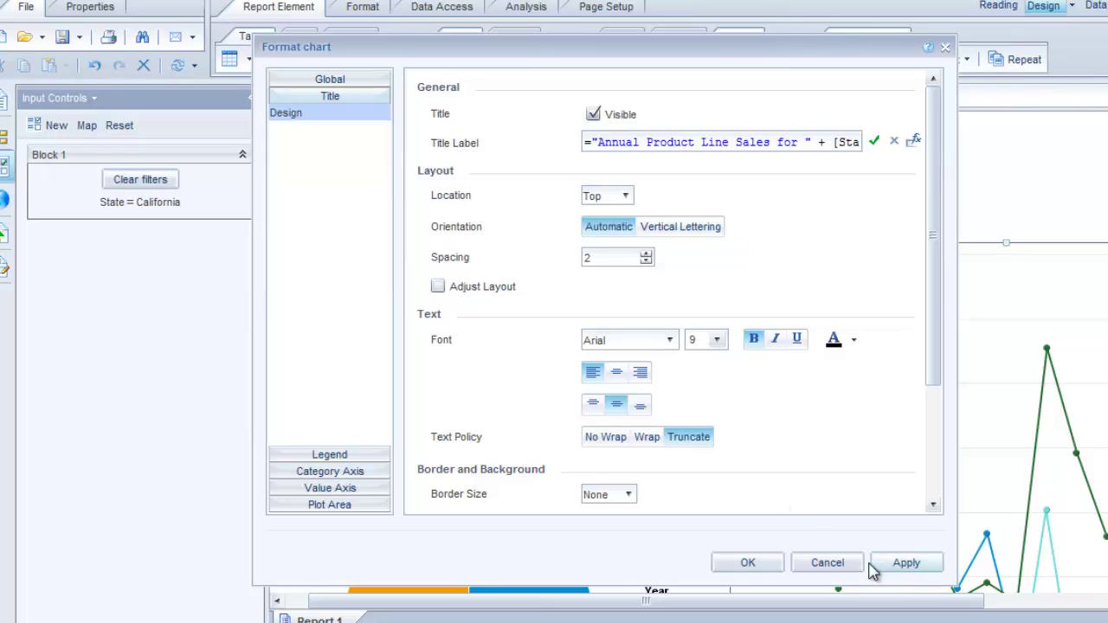
left_click(748, 563)
left_click(859, 258)
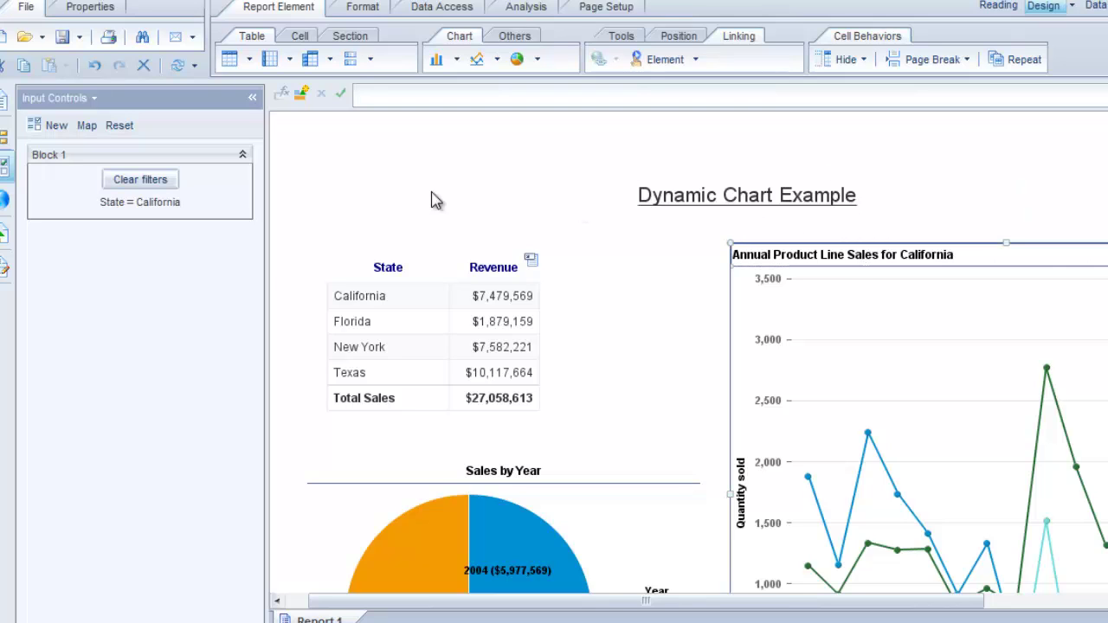
Step: Clear the state filter, try filtering to New York, then clear it again to show #MULTIVALUE
left_click(147, 181)
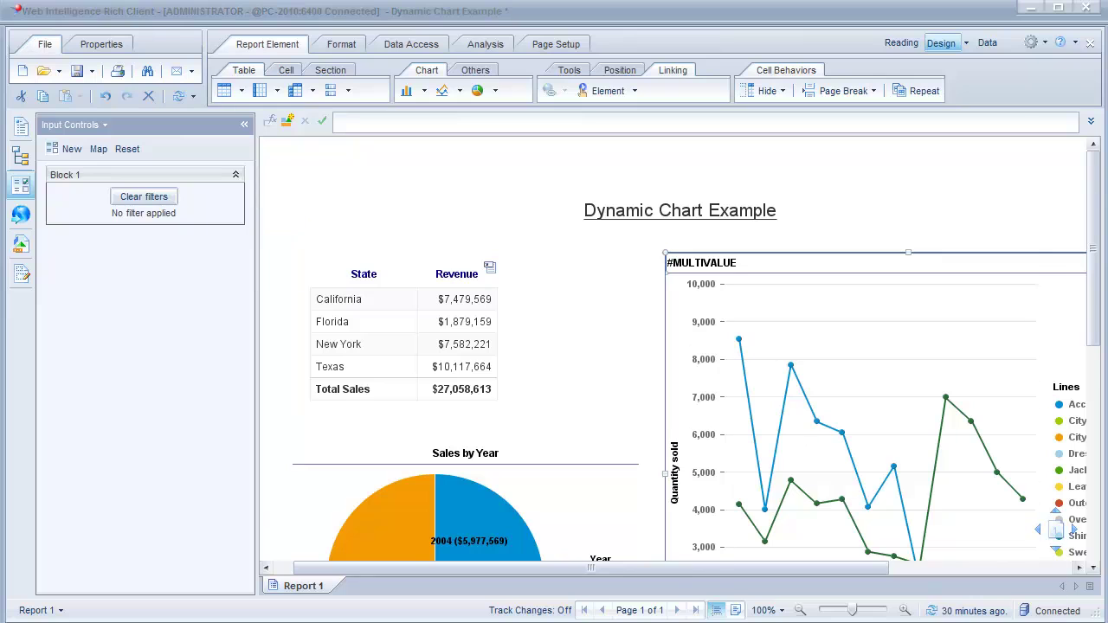
left_click(465, 511)
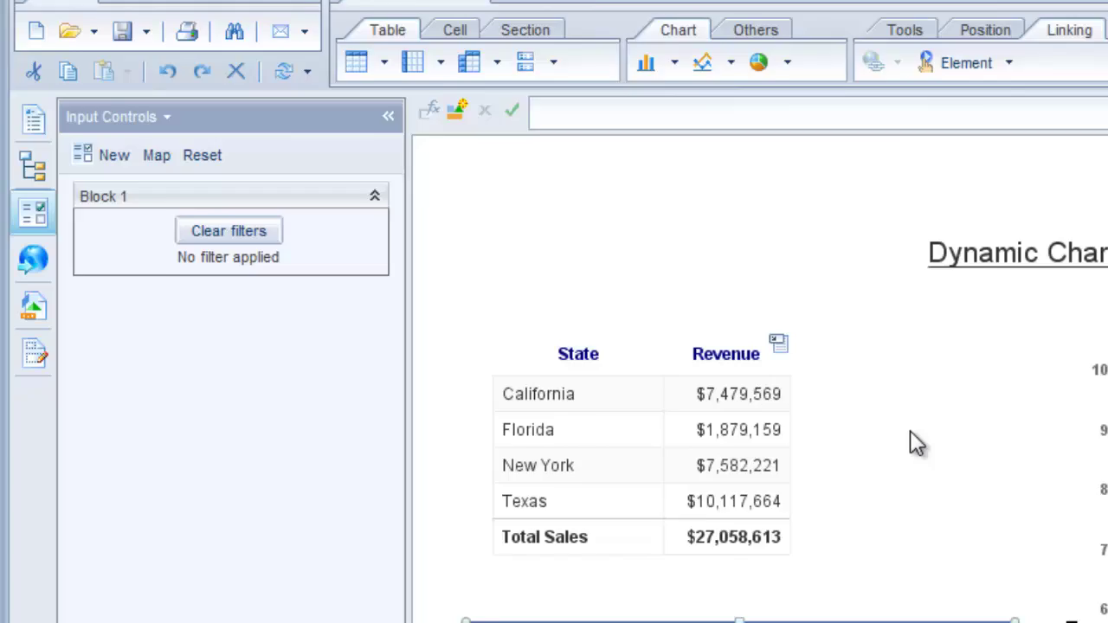
left_click(484, 338)
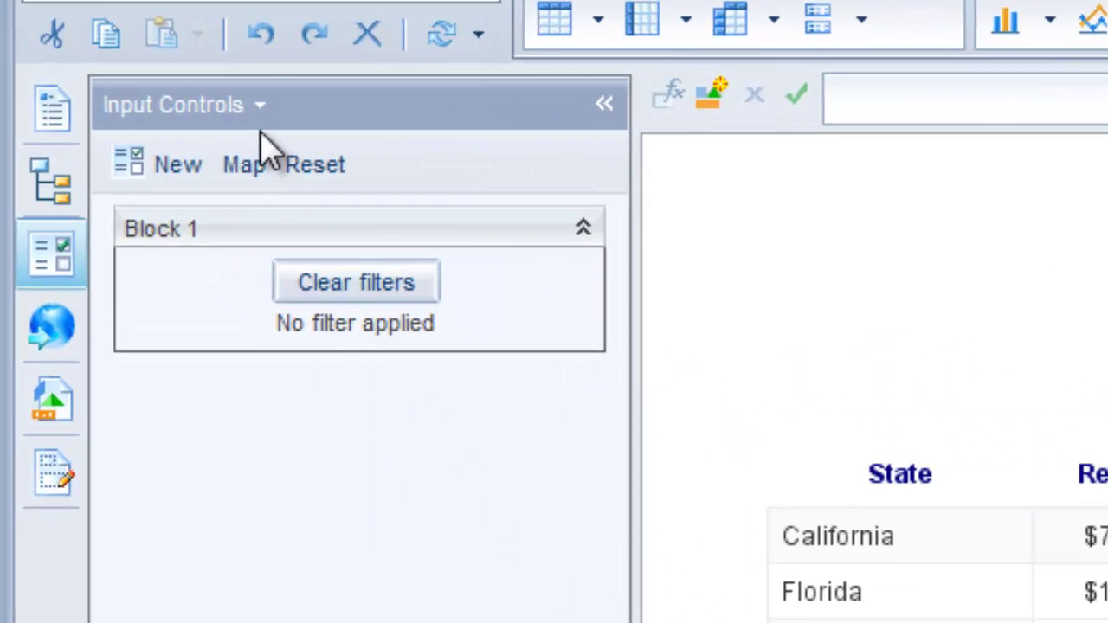
left_click(756, 578)
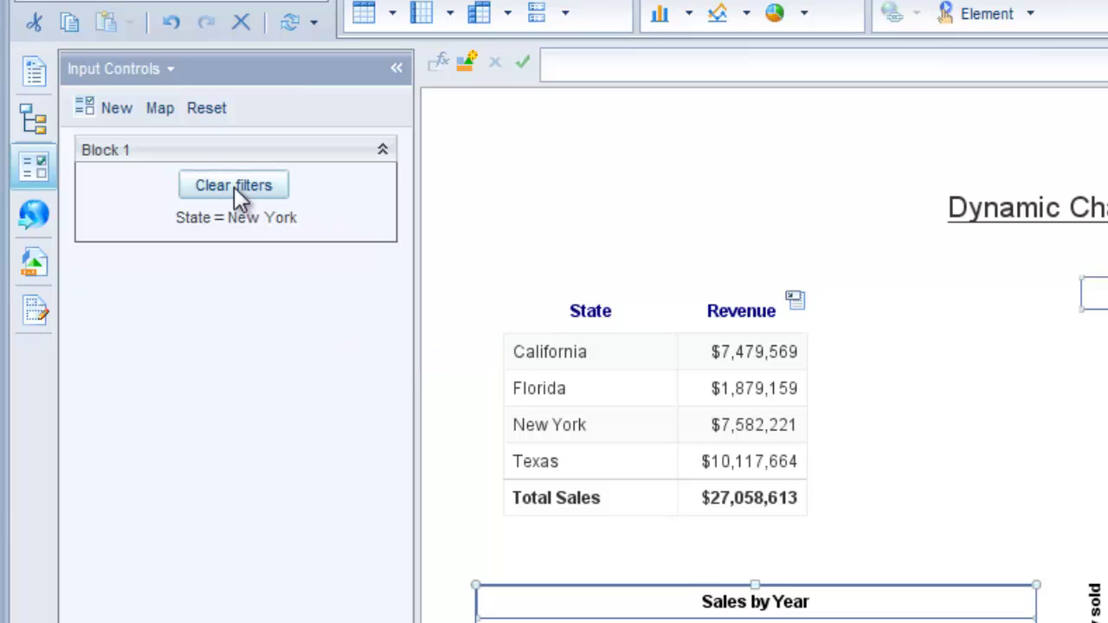
left_click(233, 186)
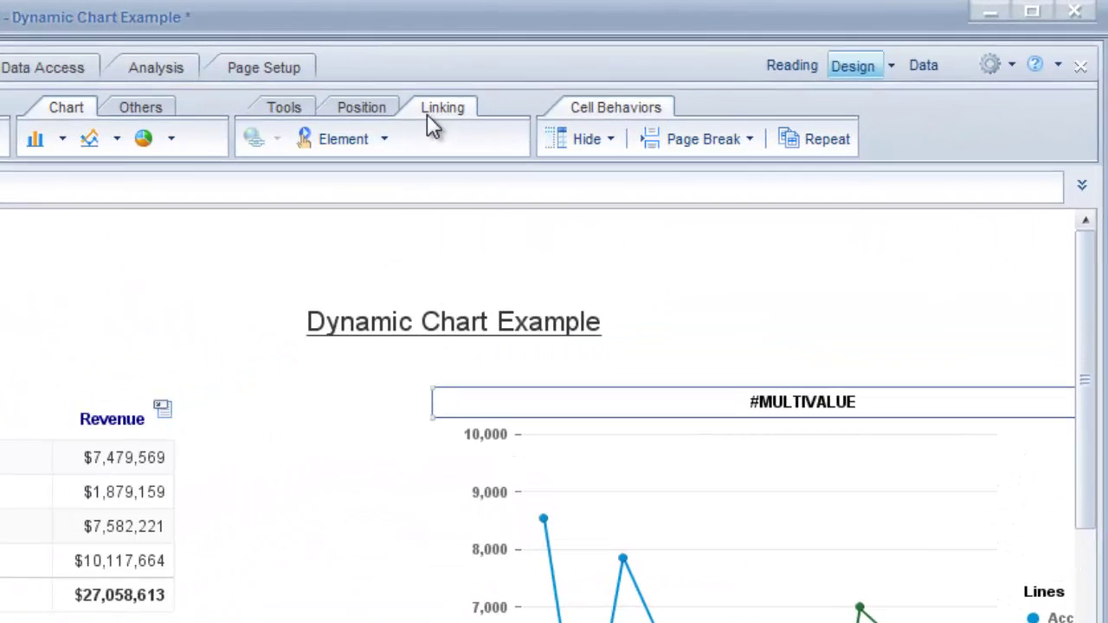
left_click(384, 138)
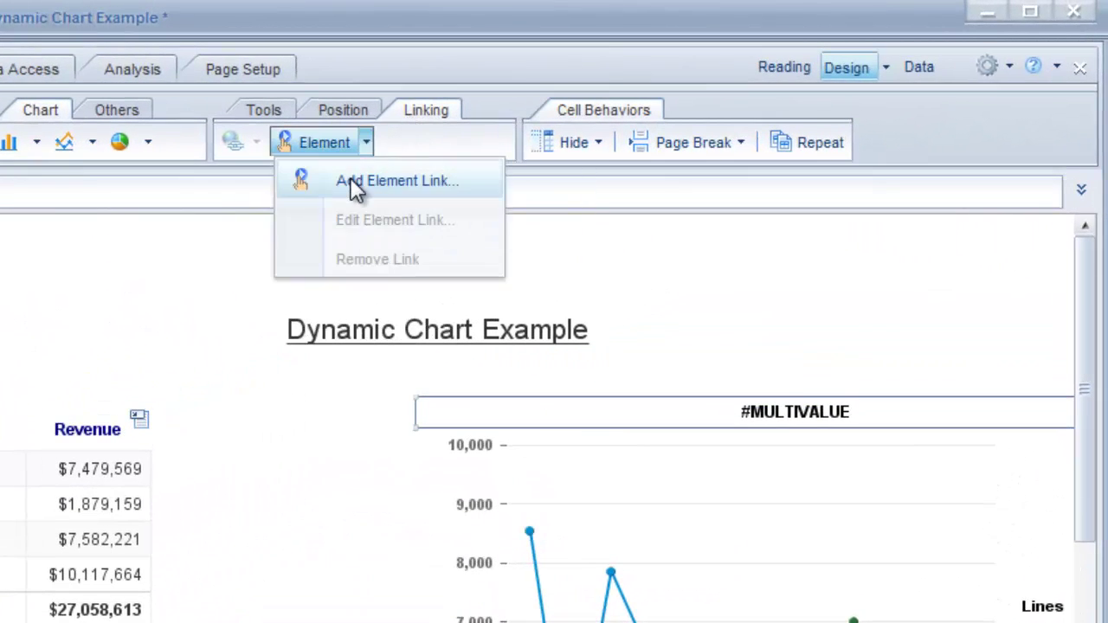
left_click(353, 181)
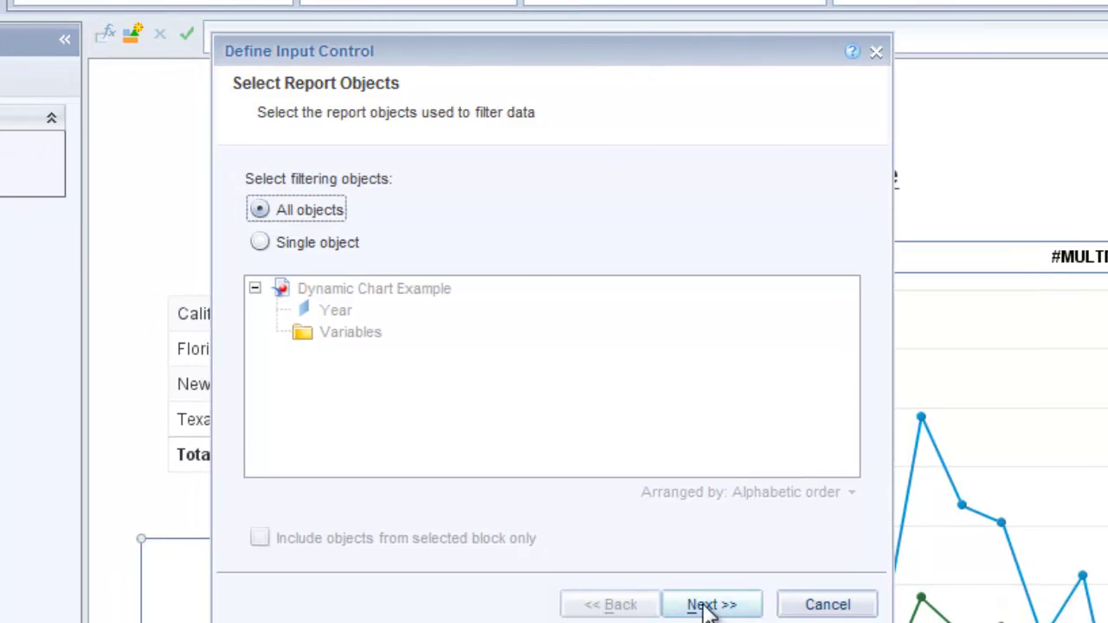
left_click(708, 605)
left_click(708, 605)
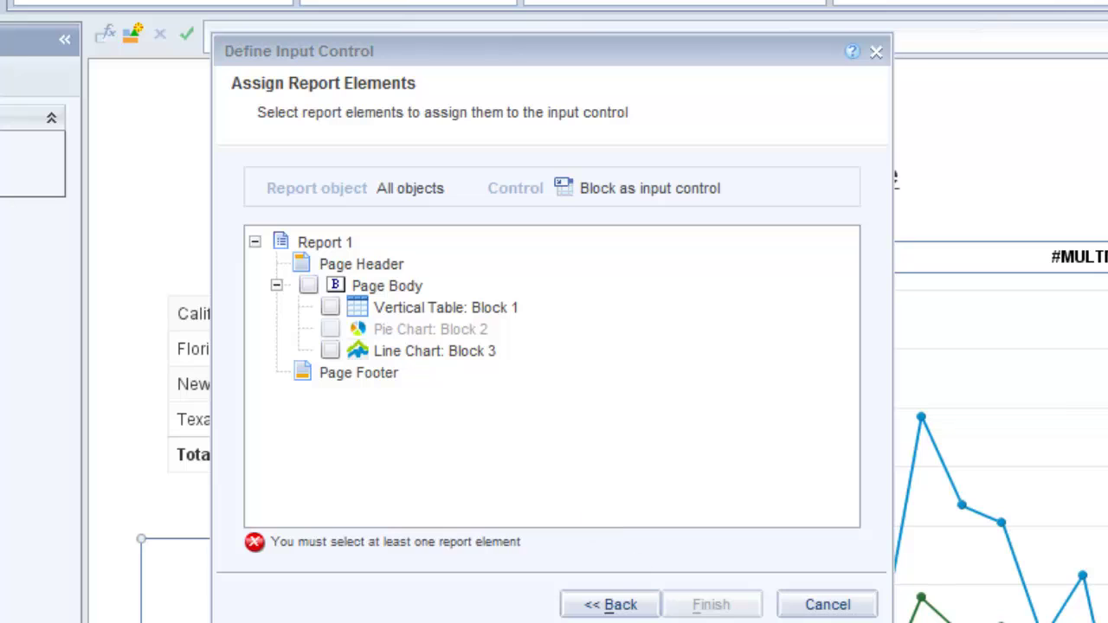
left_click(330, 350)
left_click(736, 611)
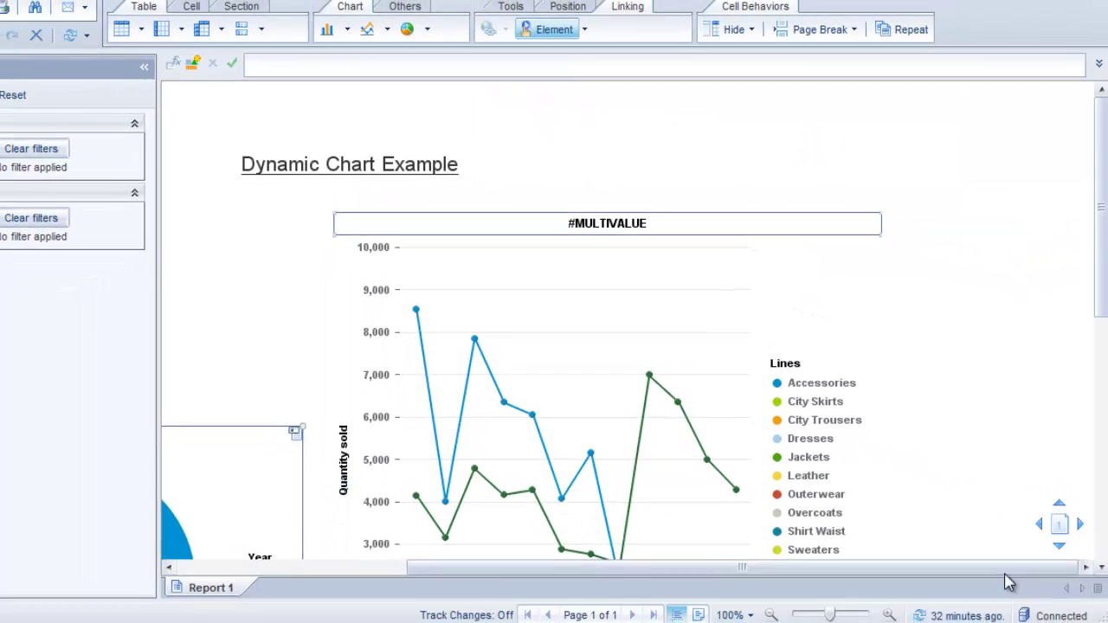
scroll(264, 515, "down", 1)
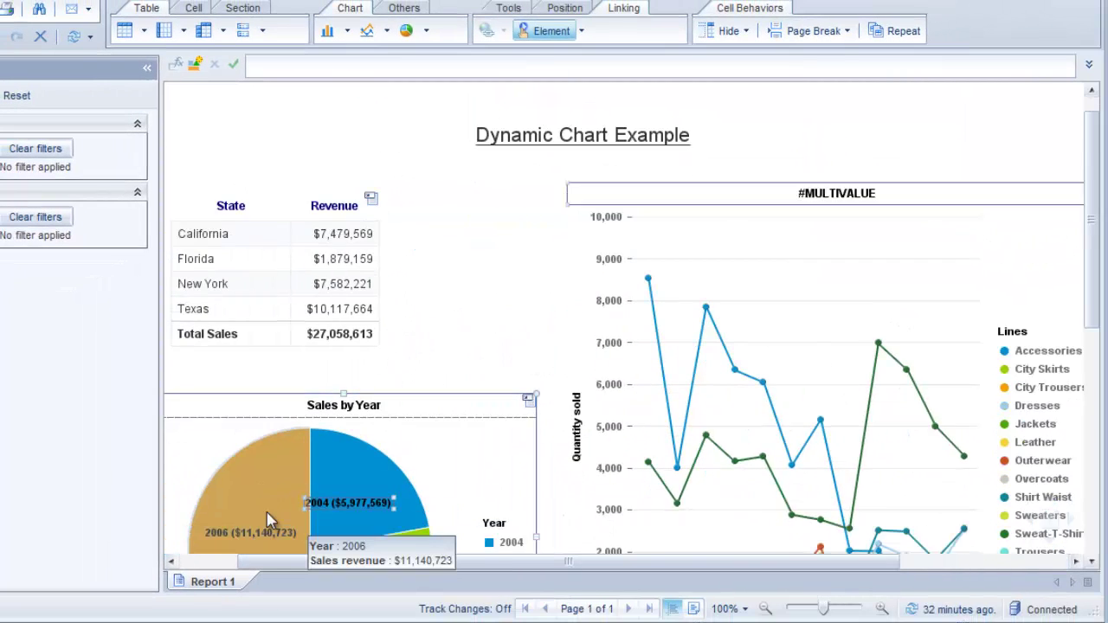
left_click(232, 496)
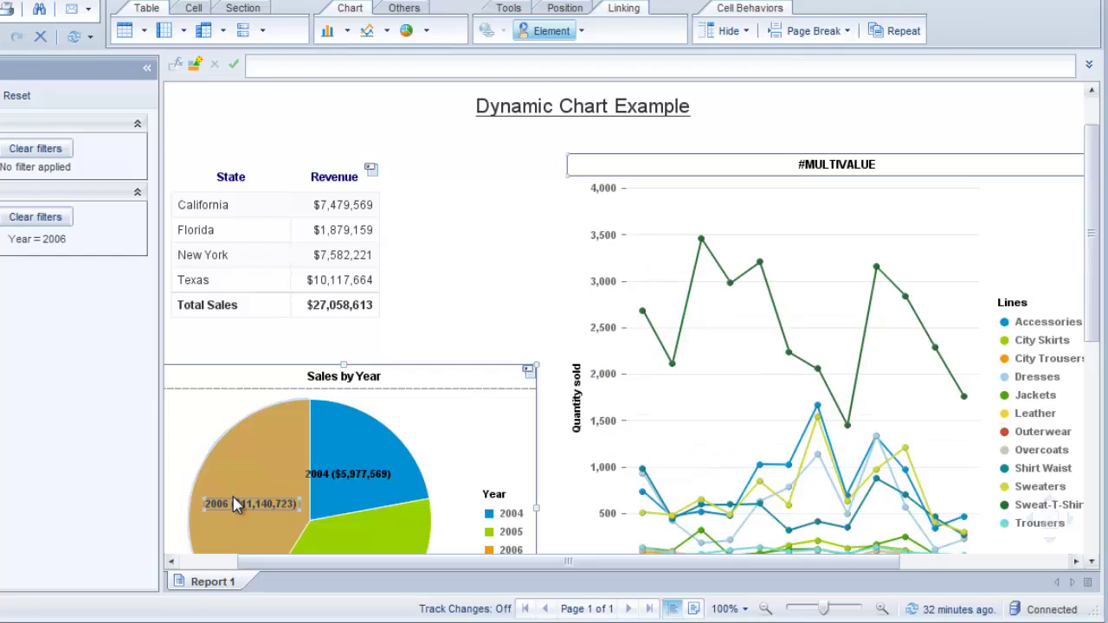
left_click(787, 268)
scroll(787, 267, "down", 1)
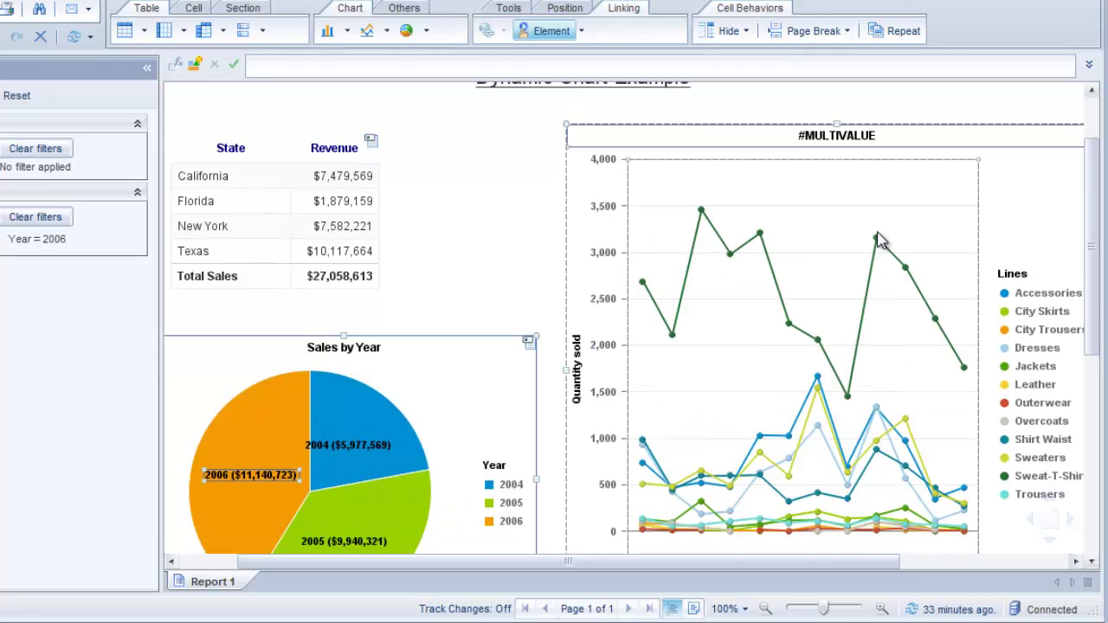
left_click(353, 548)
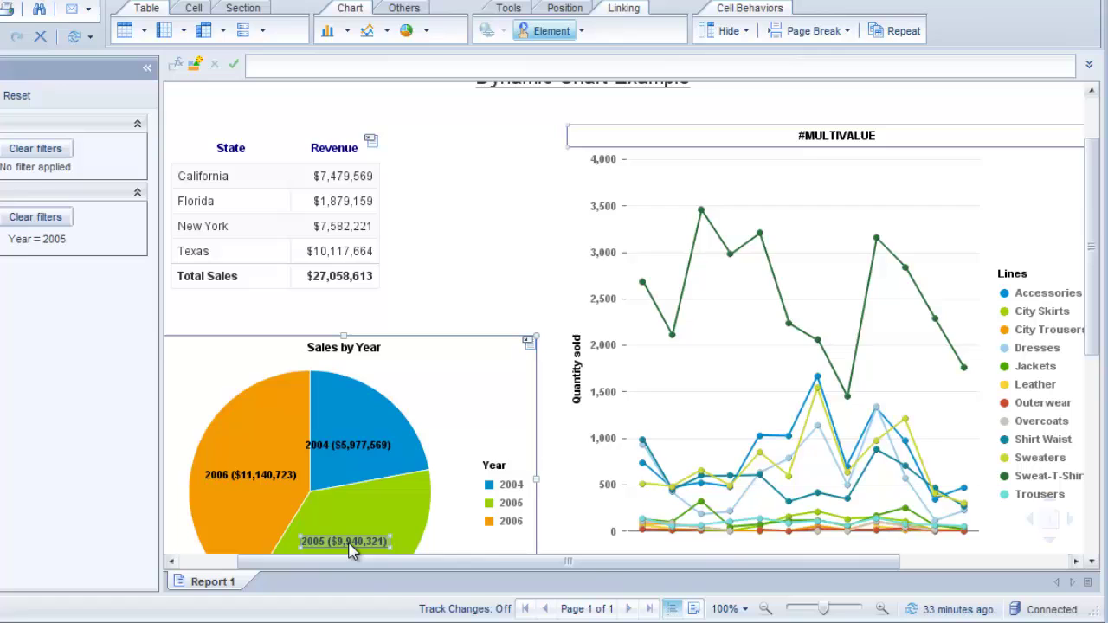
left_click(349, 441)
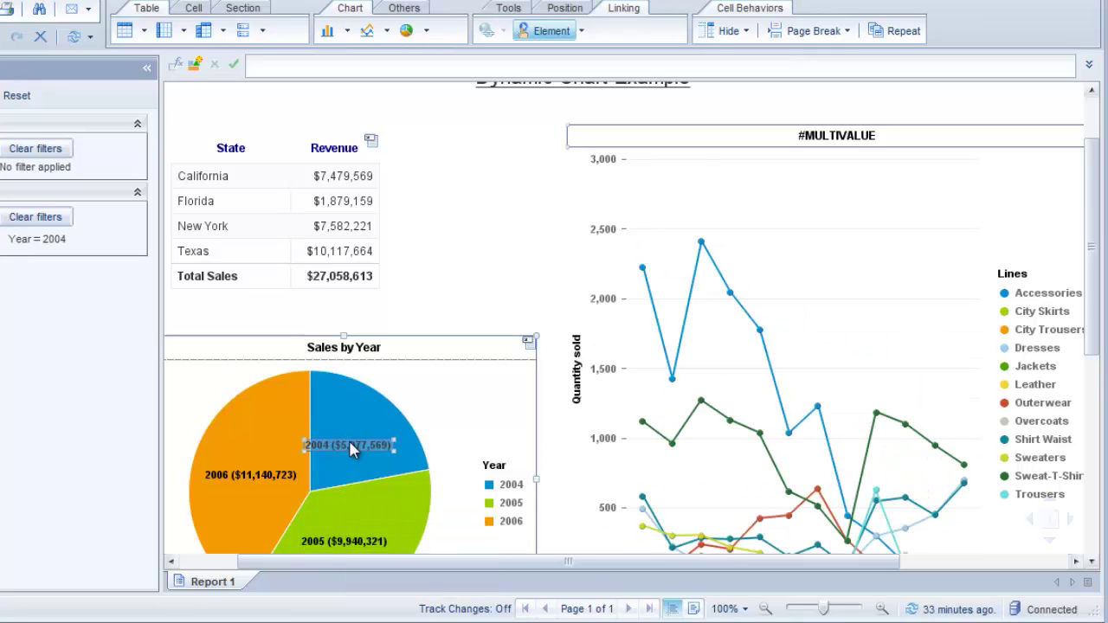
left_click(240, 479)
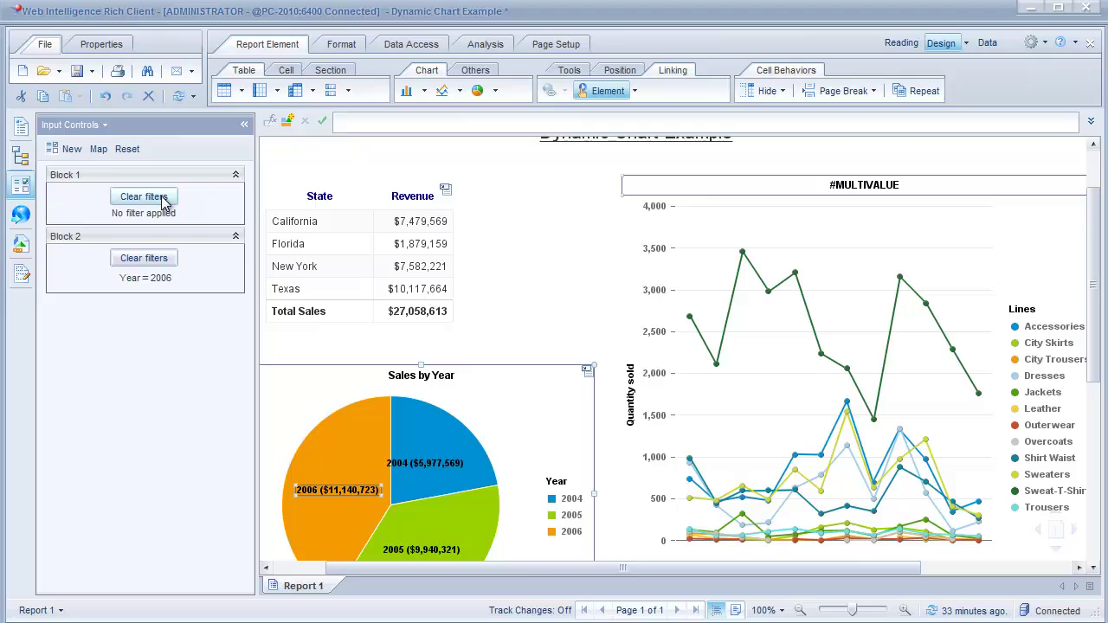
left_click(289, 244)
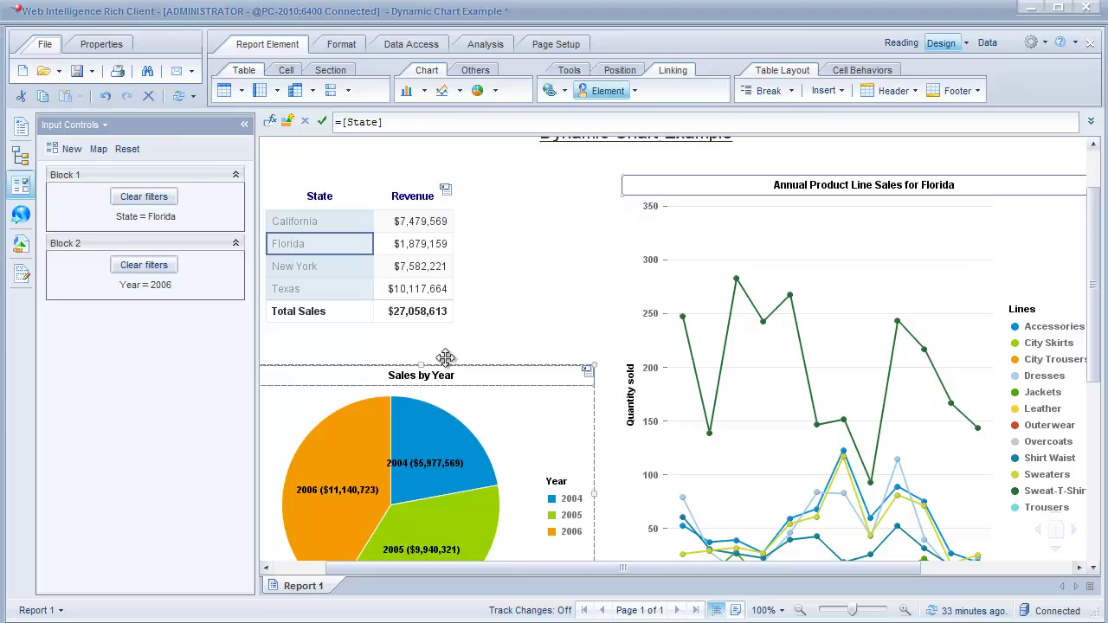
left_click(143, 197)
left_click(145, 260)
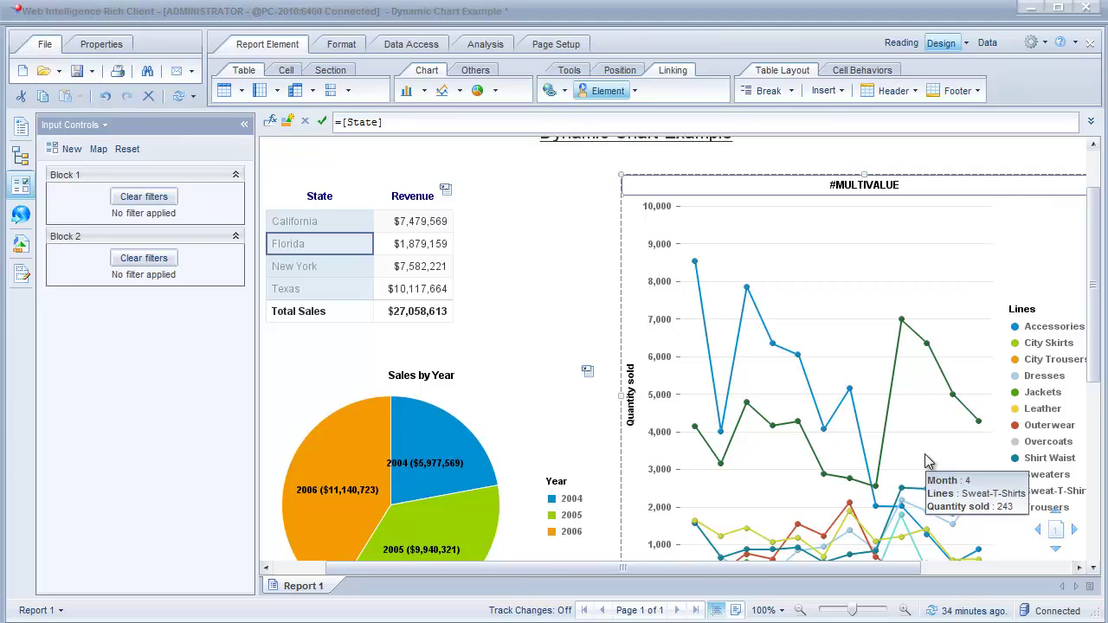
Step: Replace the chart title with the pasted nested If Count([Year])/Count([State]) formula, validated and applied
right_click(854, 194)
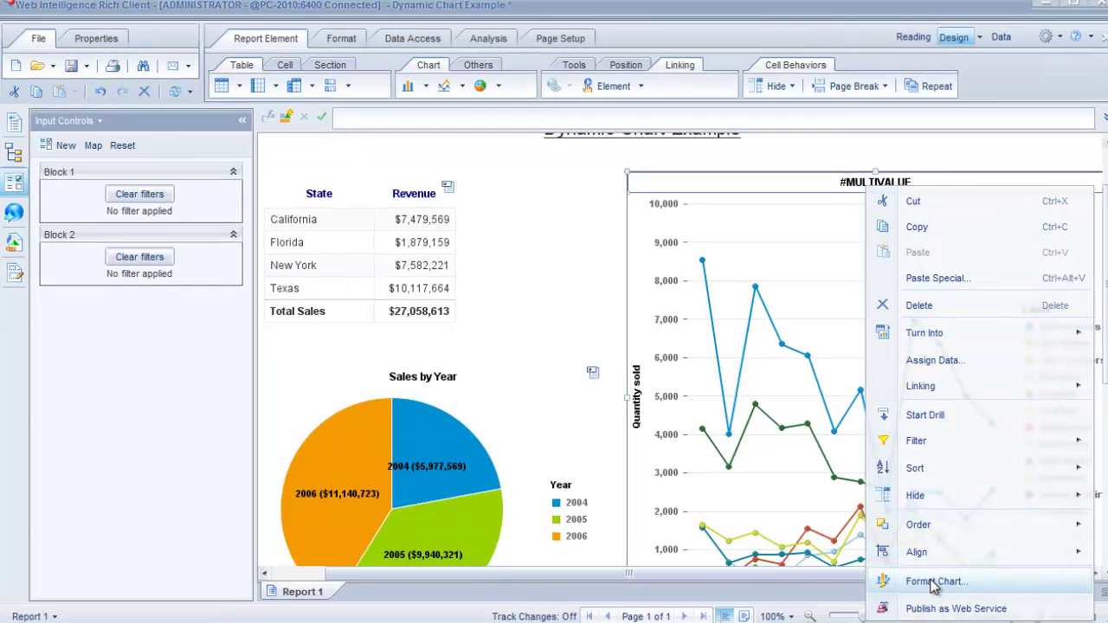
left_click(923, 576)
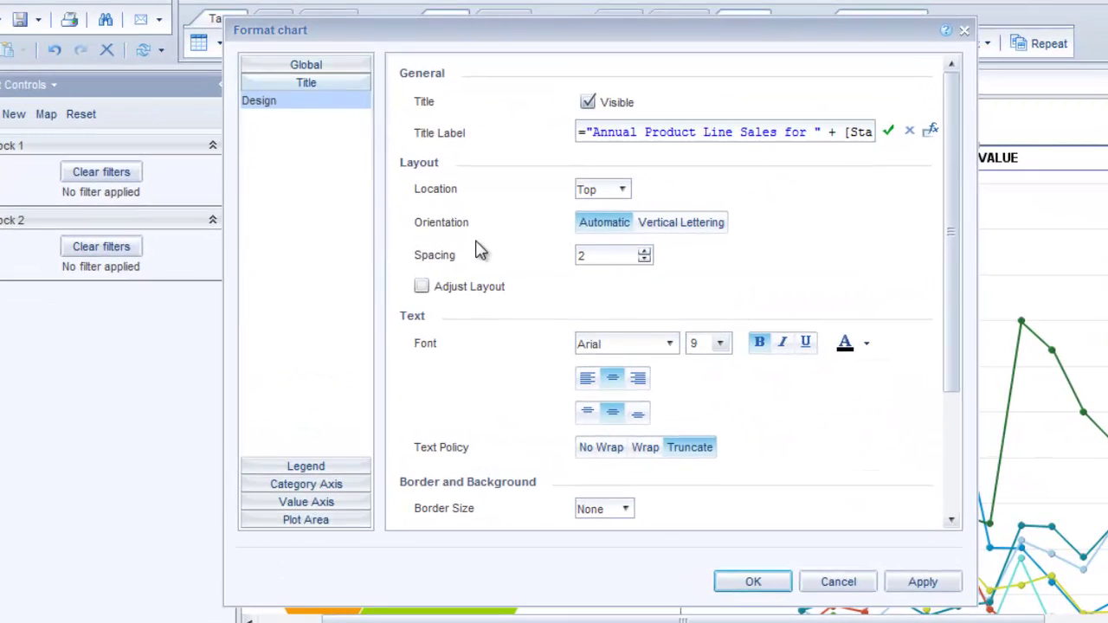
left_click(930, 130)
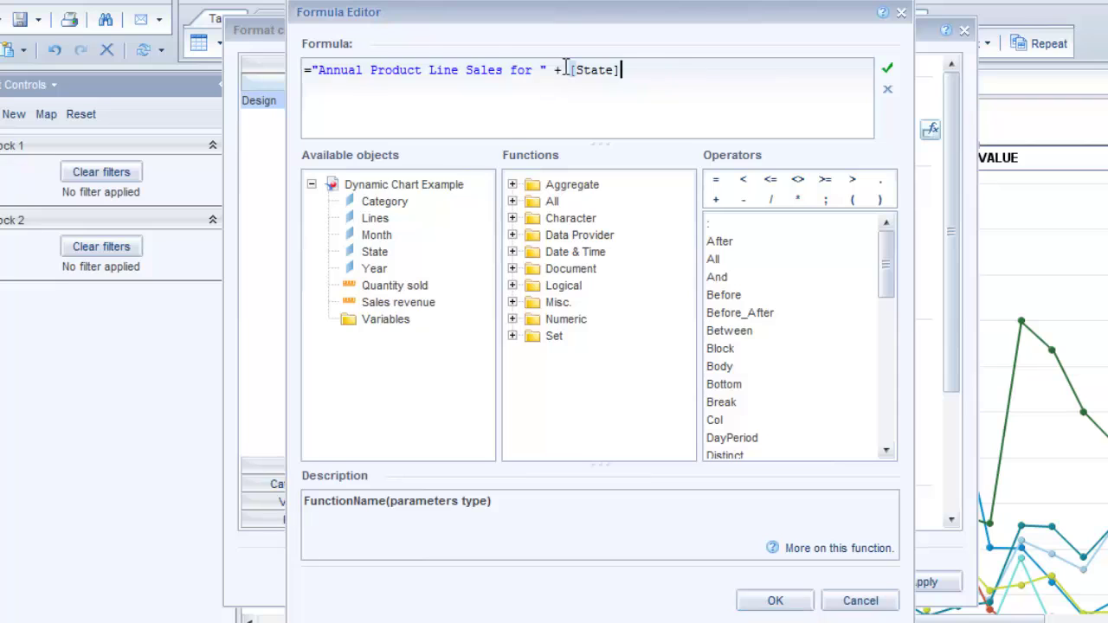
left_click_drag(620, 71, 304, 69)
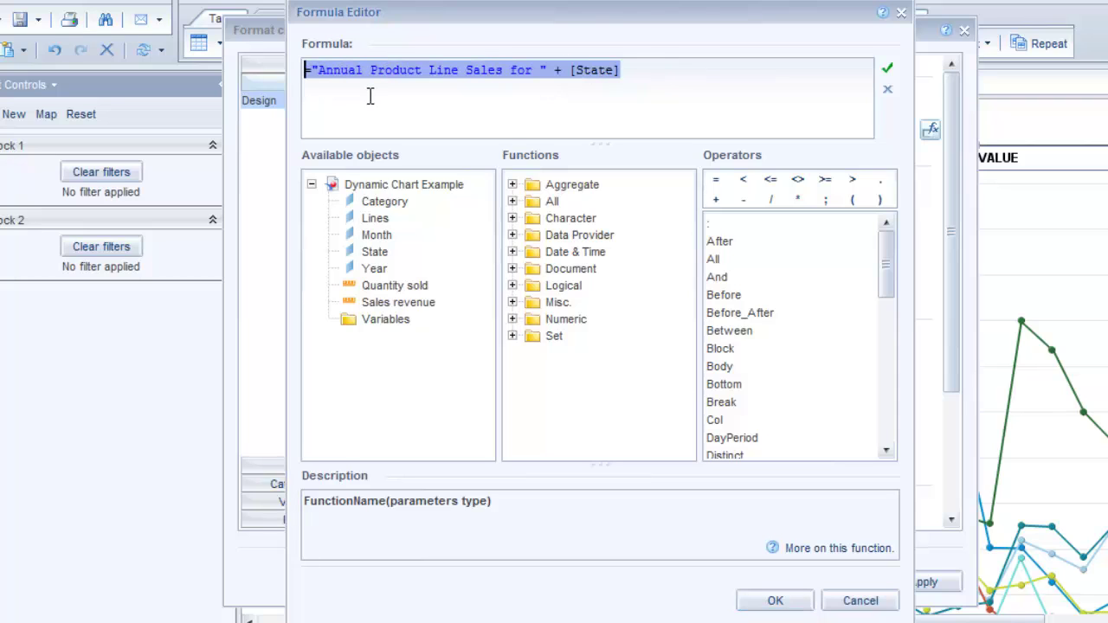
type("(If Count([State])>1 Then \" for all States\" Else   \" for \" + [State])")
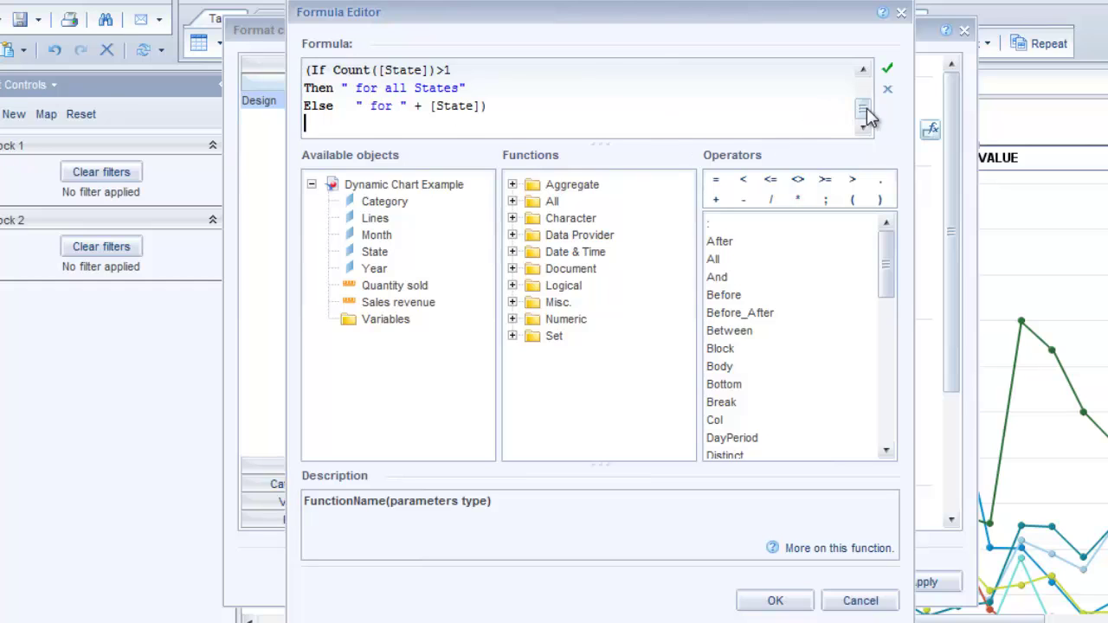
left_click_drag(866, 107, 866, 87)
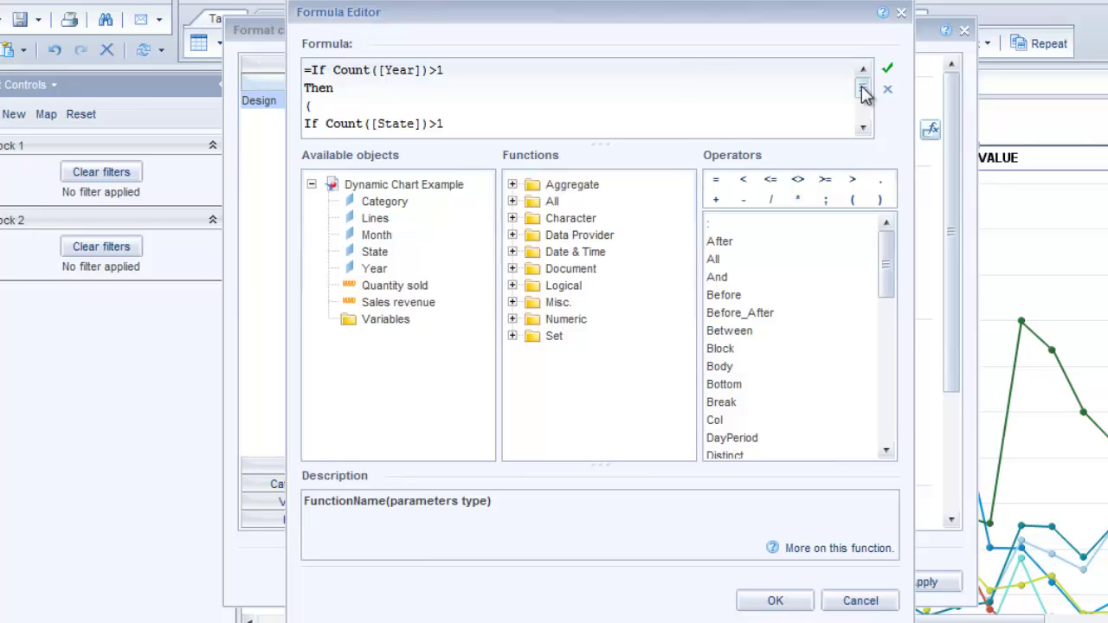
left_click_drag(864, 91, 864, 106)
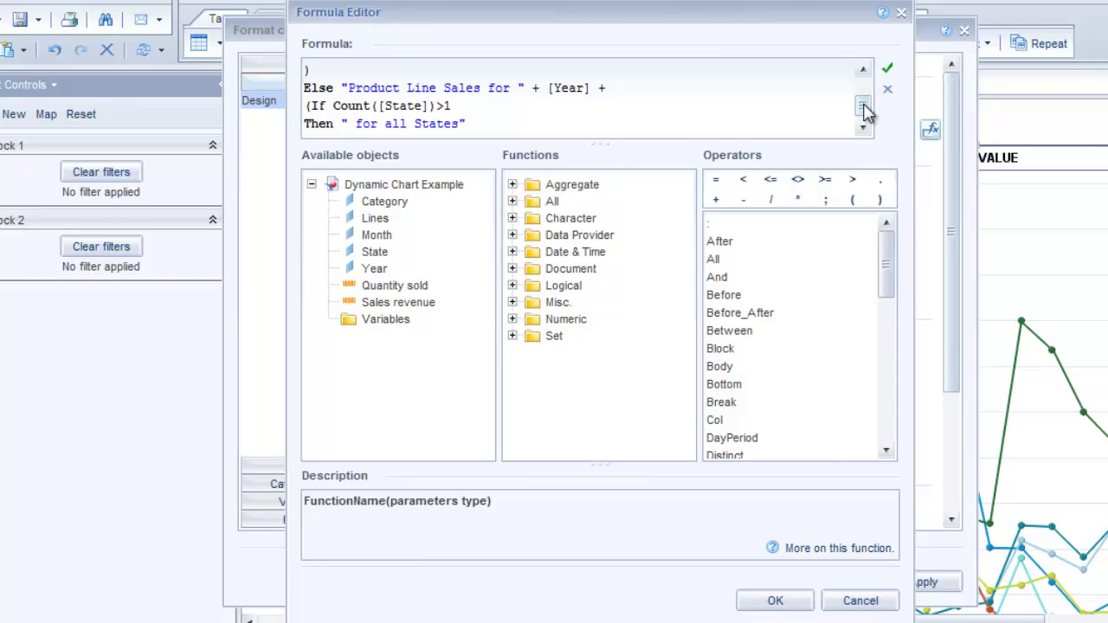
left_click_drag(864, 105, 865, 83)
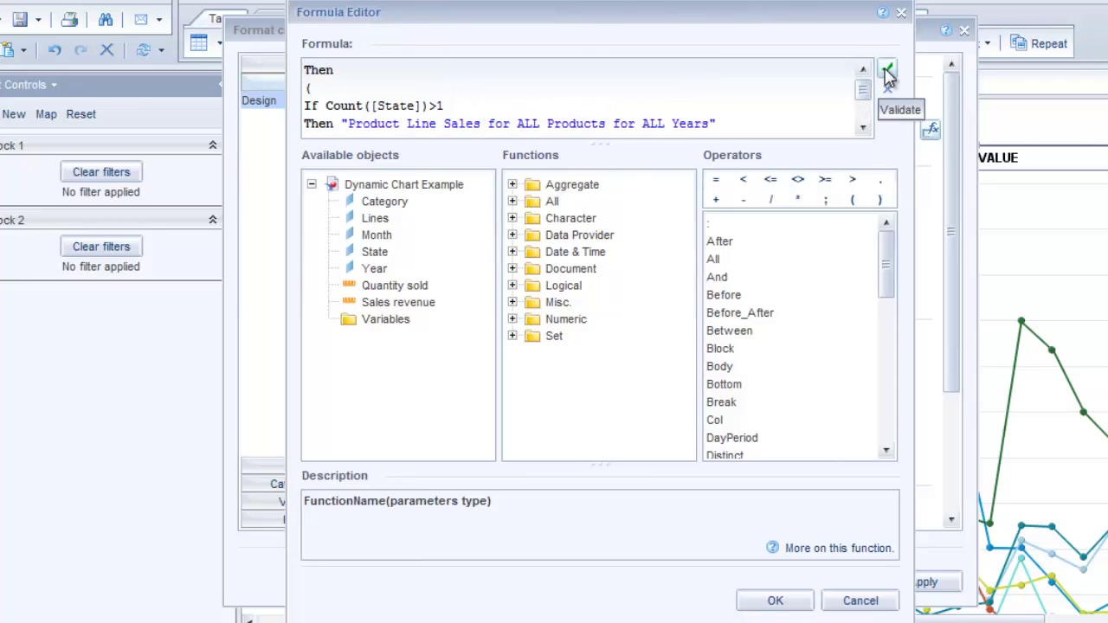
left_click(887, 71)
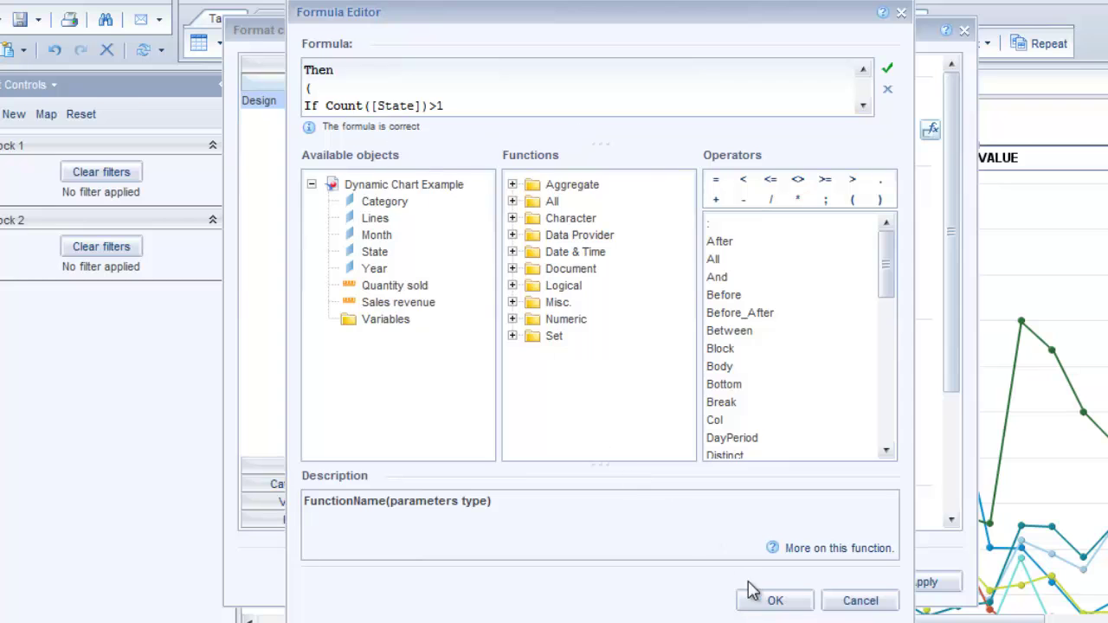
left_click(775, 600)
left_click(921, 583)
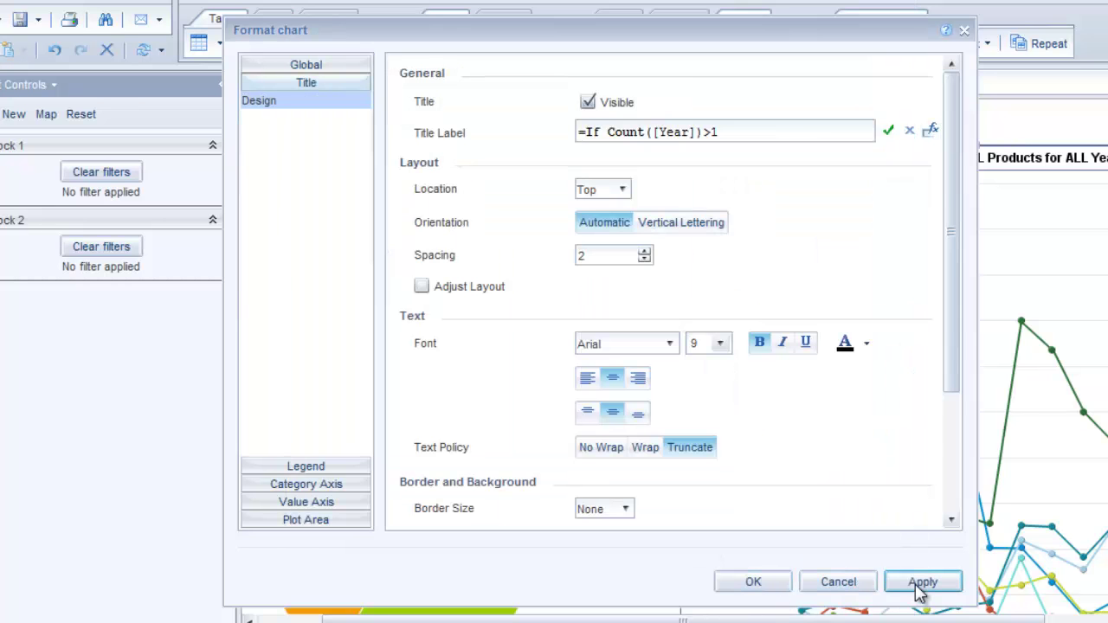
Step: Filter the report to 2006 using the year pie chart slice
left_click(753, 582)
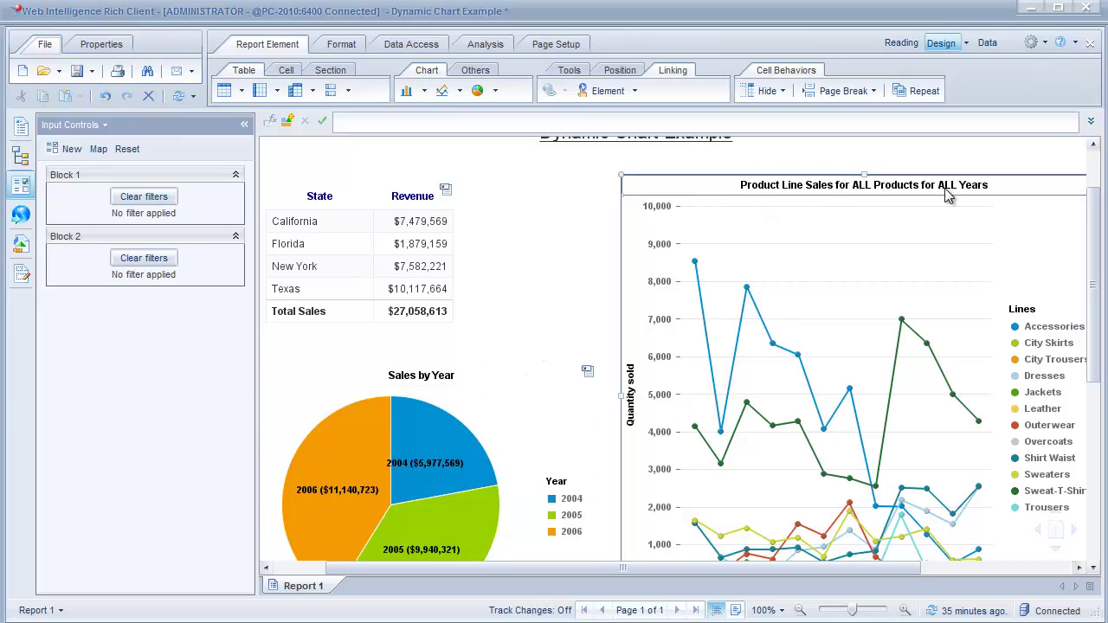
left_click(317, 490)
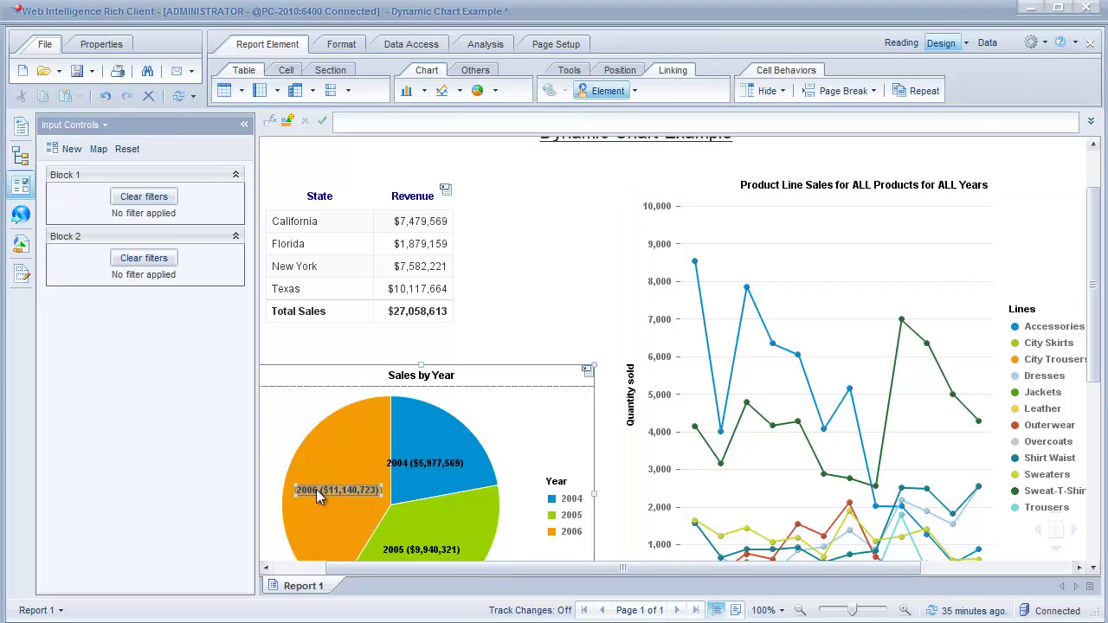
left_click(317, 490)
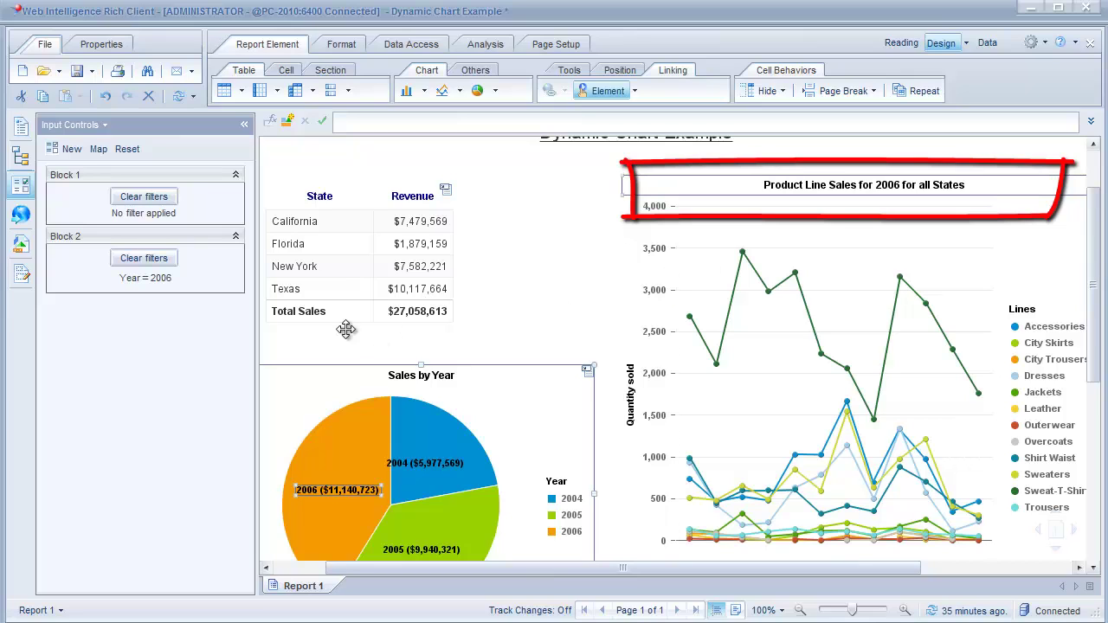
Step: Filter to New York in the state table, titling the chart 'Product Line Sales for 2006 for New York'
left_click(299, 275)
left_click(299, 275)
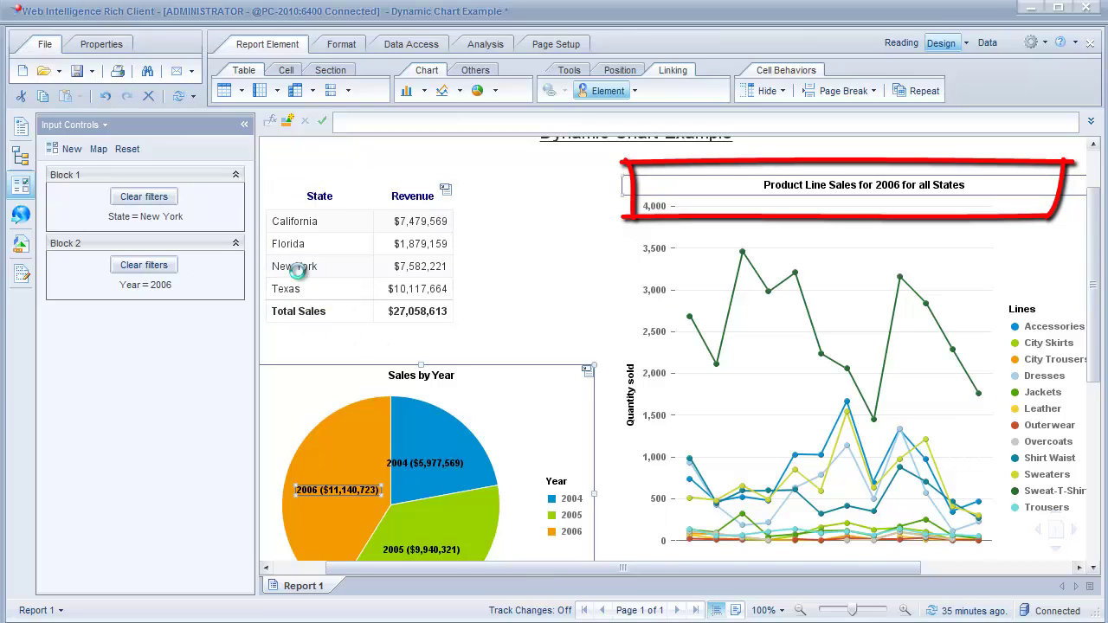
left_click(814, 198)
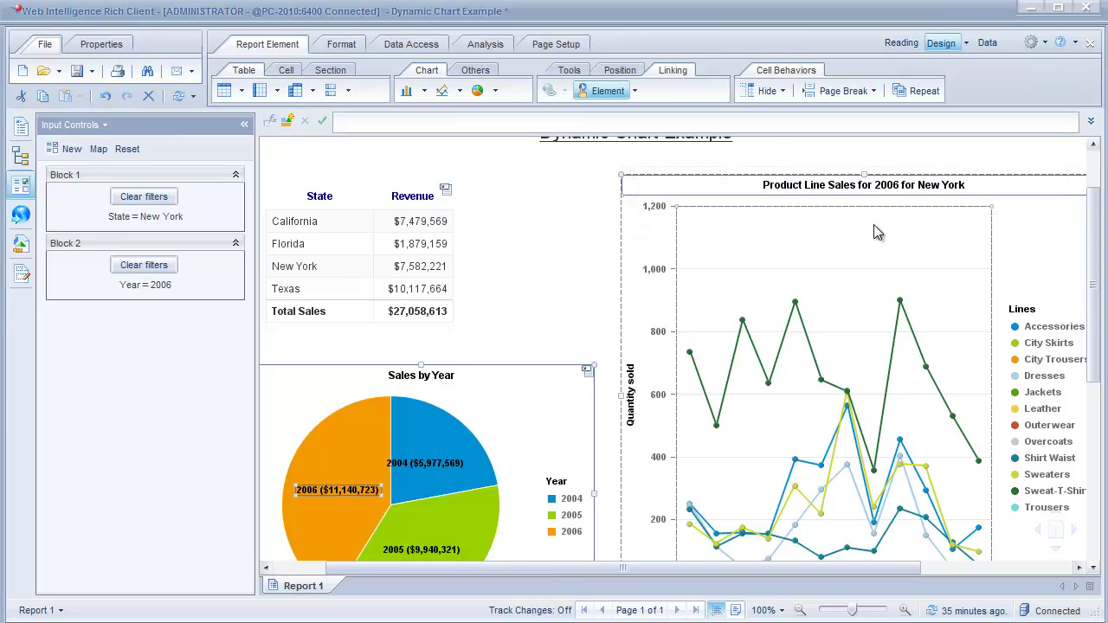
left_click_drag(1096, 305, 1098, 269)
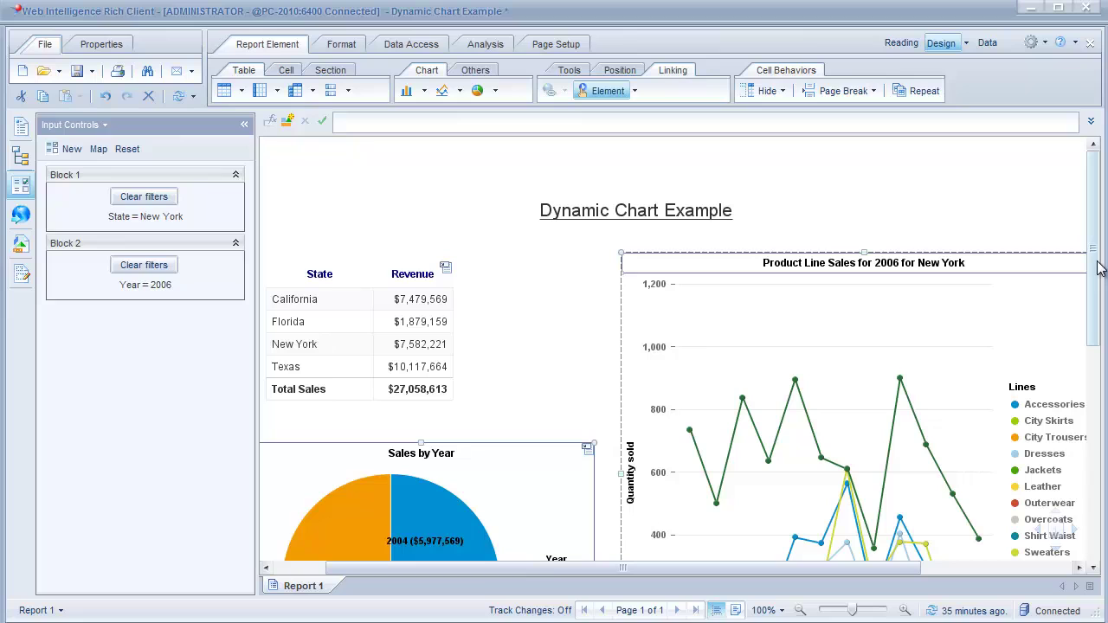
left_click_drag(1099, 268, 1097, 287)
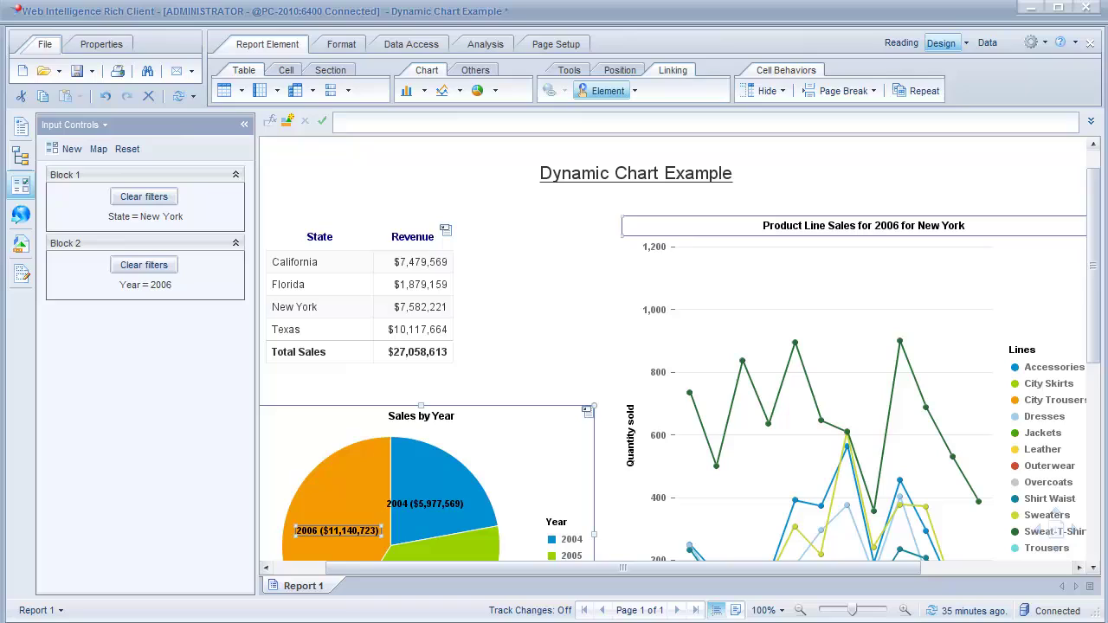
left_click(963, 180)
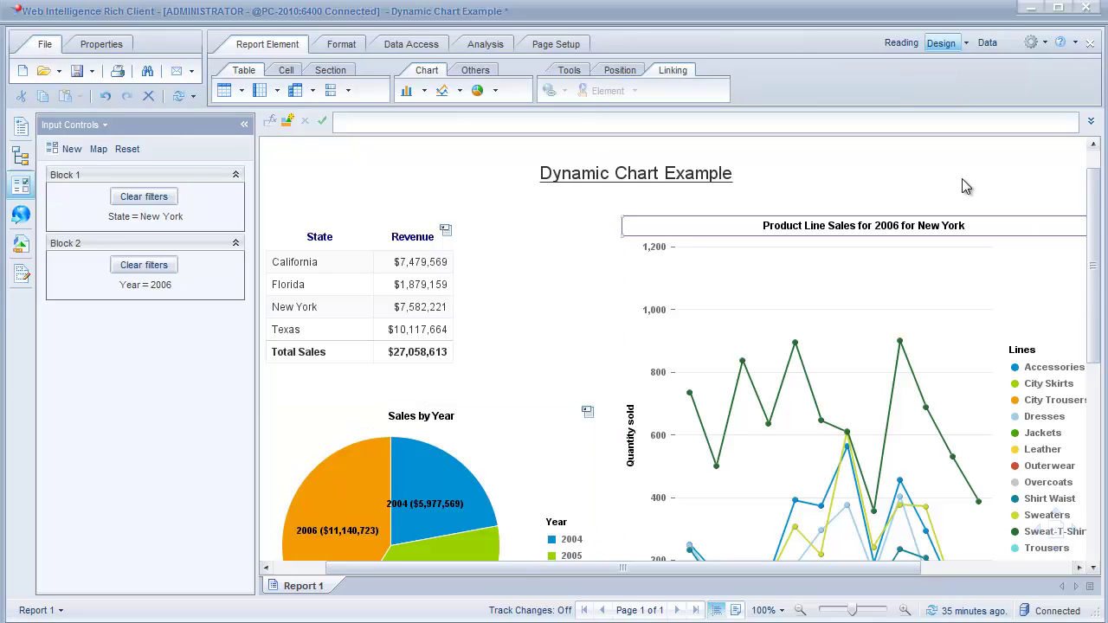